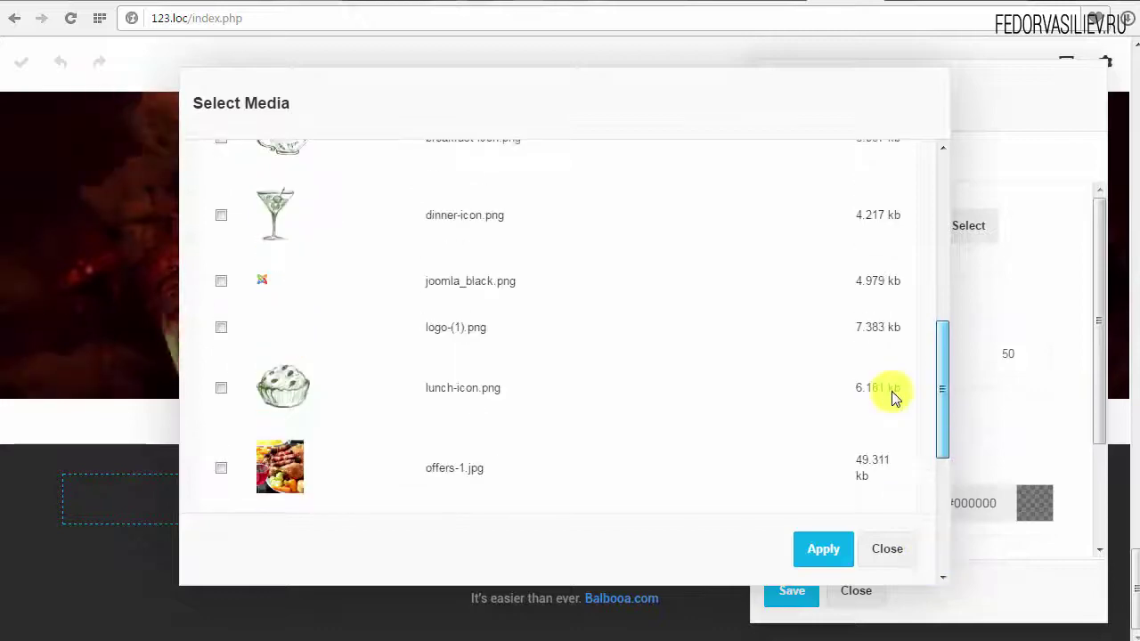
Choose logo-(1).png as the footer image, set its width to 203 px and save the image options
scroll(896, 339, "down", 3)
left_click(222, 332)
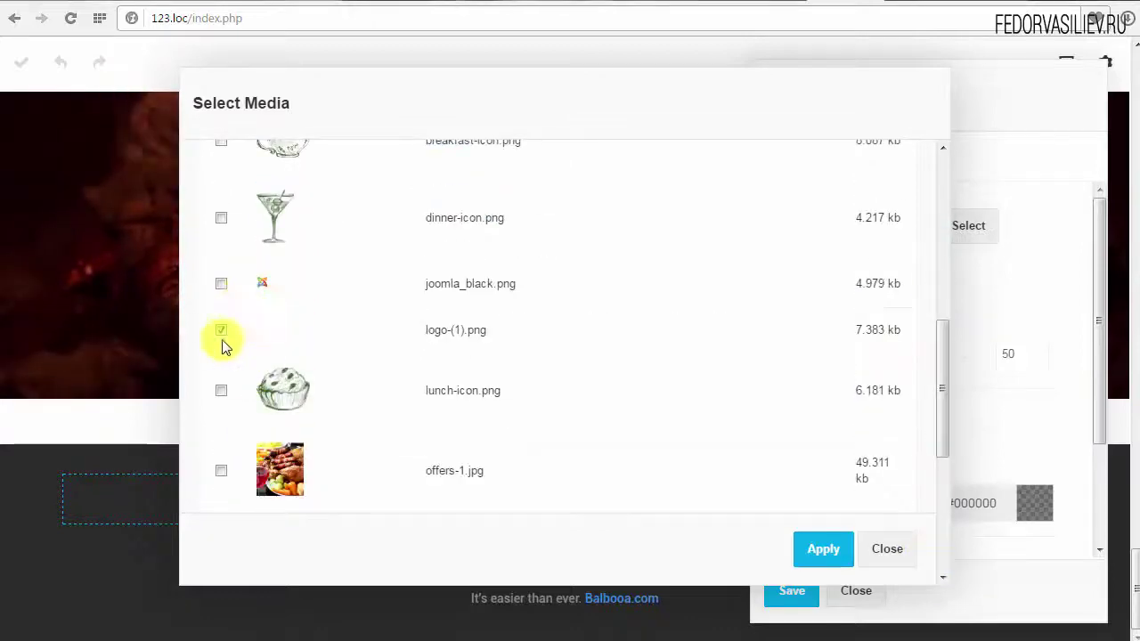
left_click(828, 552)
mouse_move(785, 364)
left_mouse_down()
mouse_move(822, 371)
mouse_move(791, 365)
left_mouse_up()
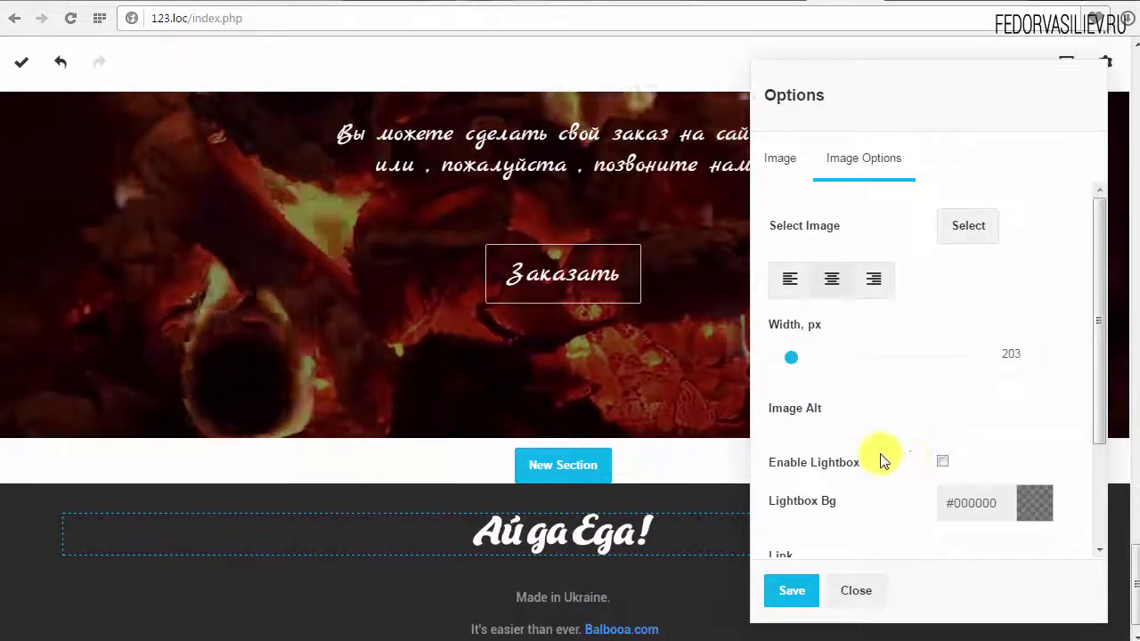
left_click(792, 591)
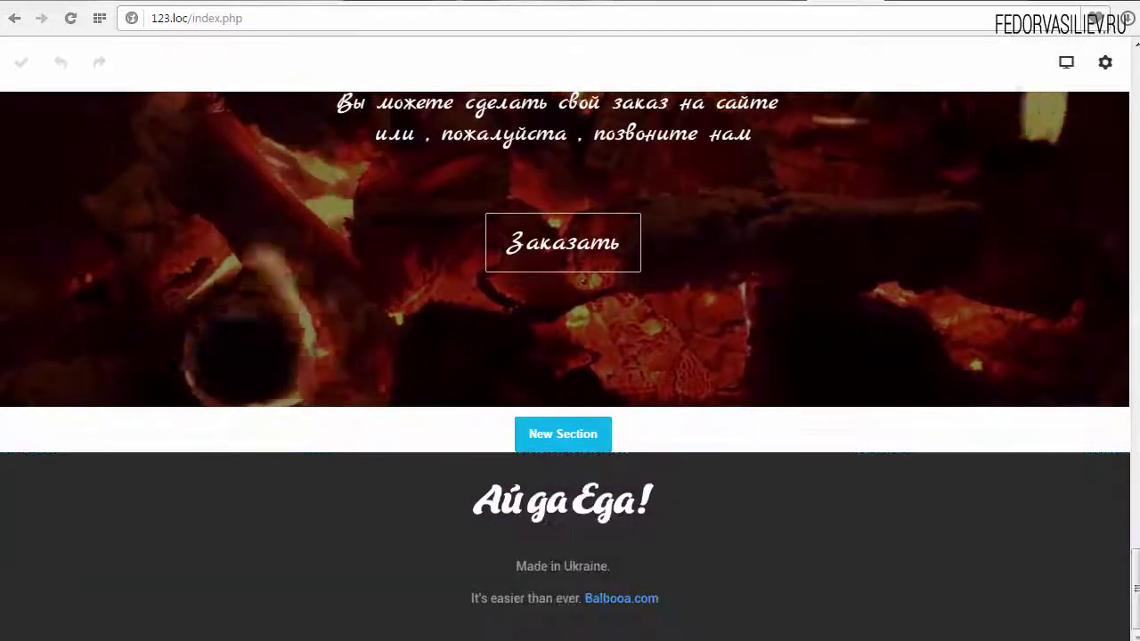
Add a text block to the footer column and move it directly below the logo, above the "Made in Ukraine." text
left_click(1016, 598)
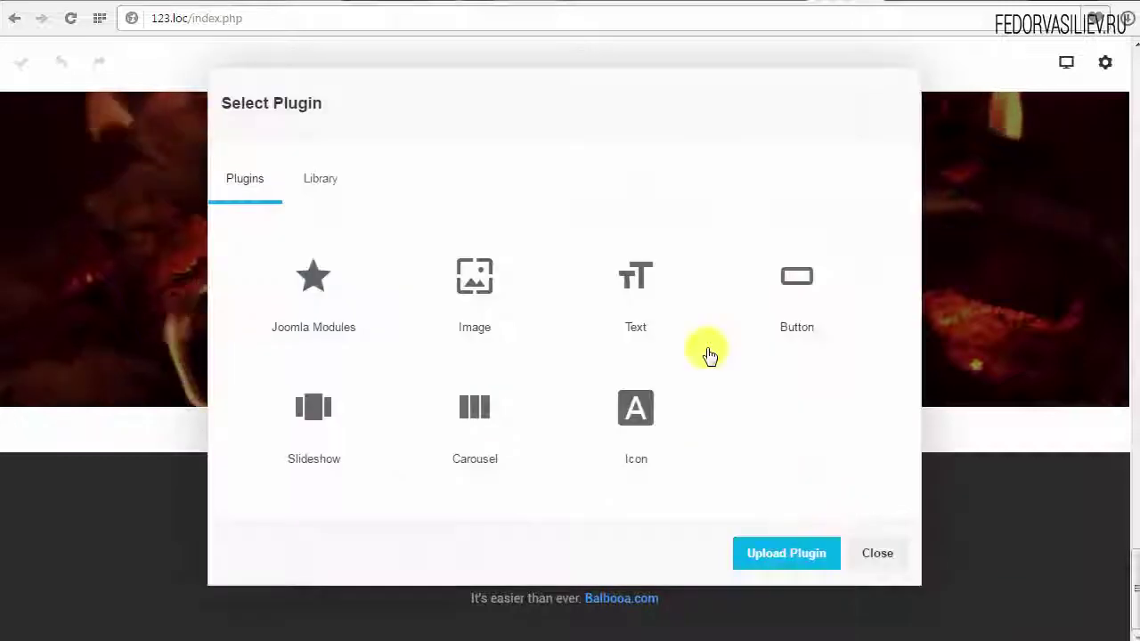
left_click(471, 328)
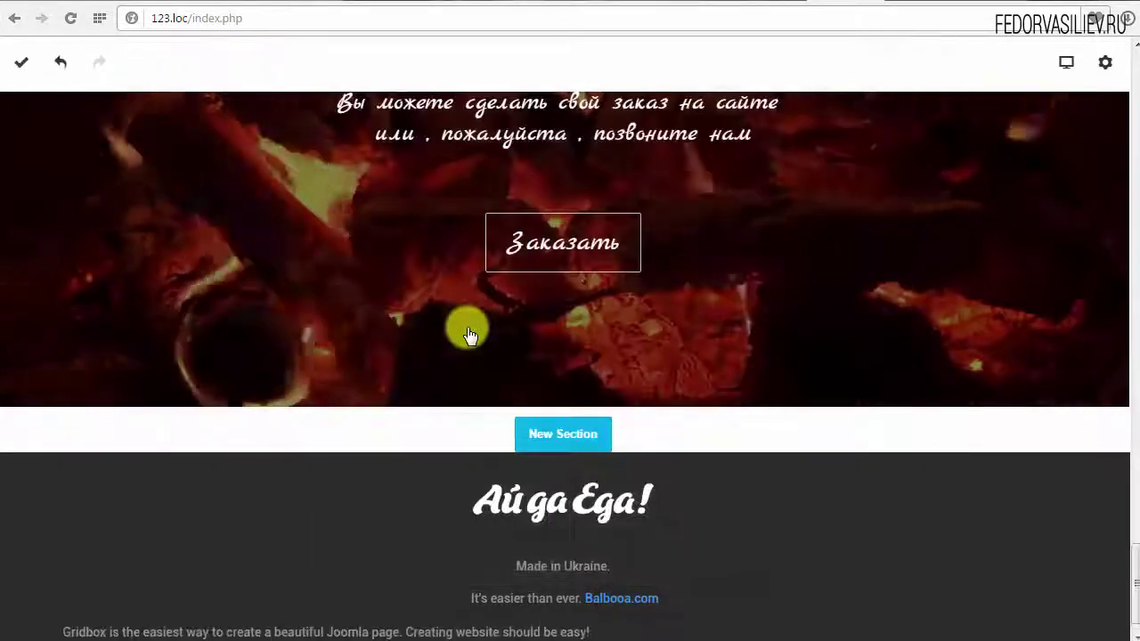
scroll(178, 597, "down", 1)
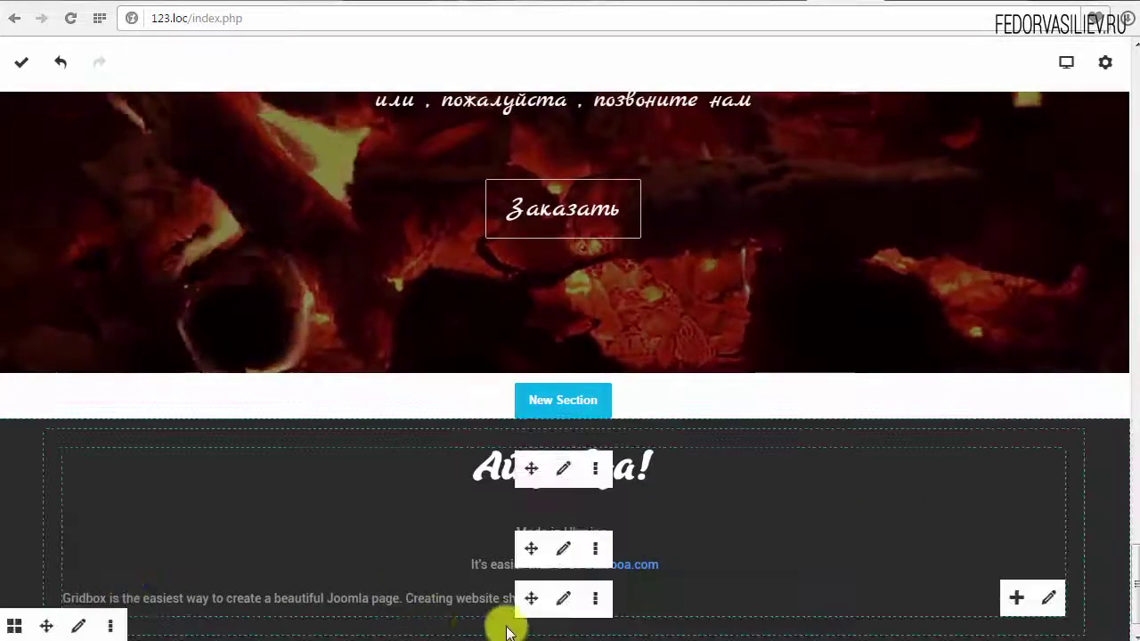
left_click(531, 600)
mouse_move(530, 604)
left_mouse_down()
mouse_move(534, 540)
mouse_move(555, 535)
mouse_move(570, 487)
mouse_move(583, 545)
left_mouse_up()
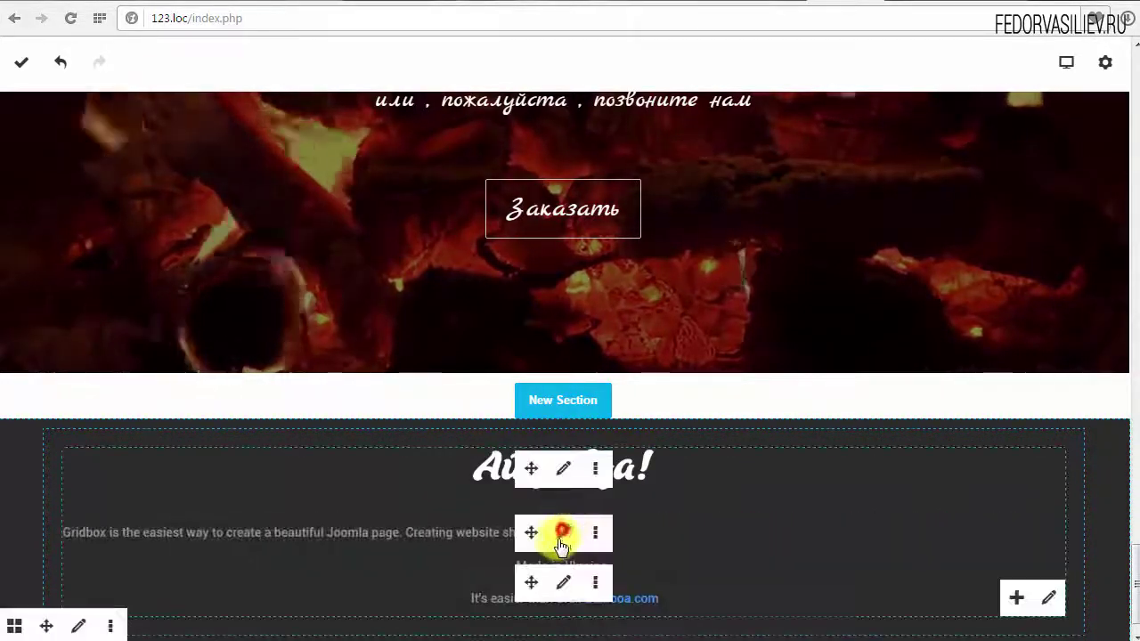
Delete the placeholder sentence from the new footer text block and leave its editor
left_click(564, 537)
left_click_drag(763, 256, 512, 374)
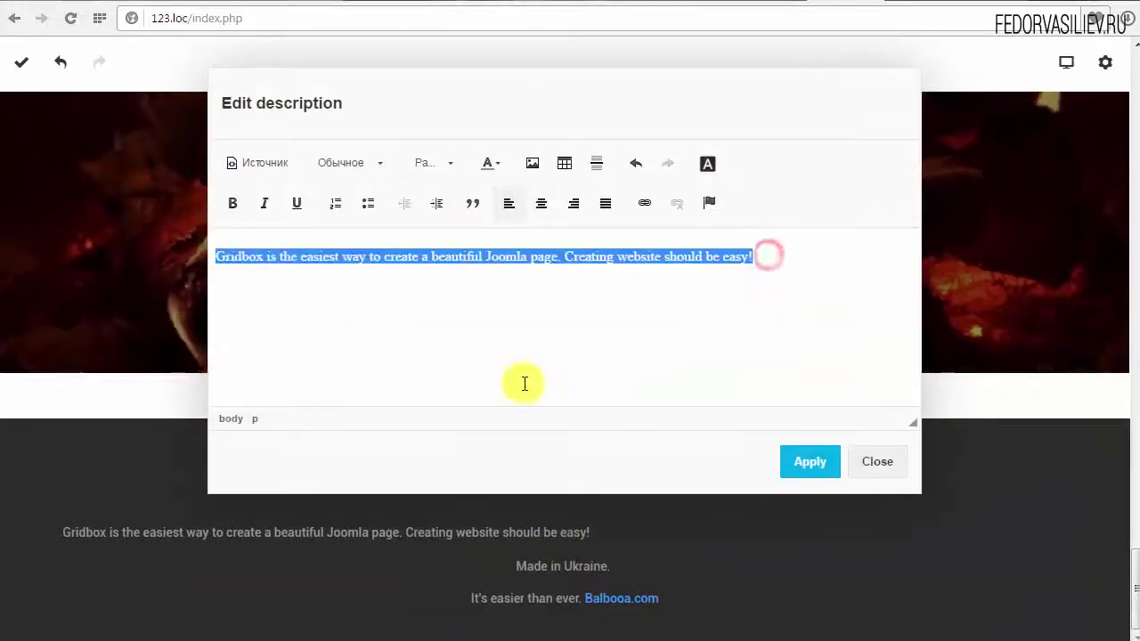
key("Delete")
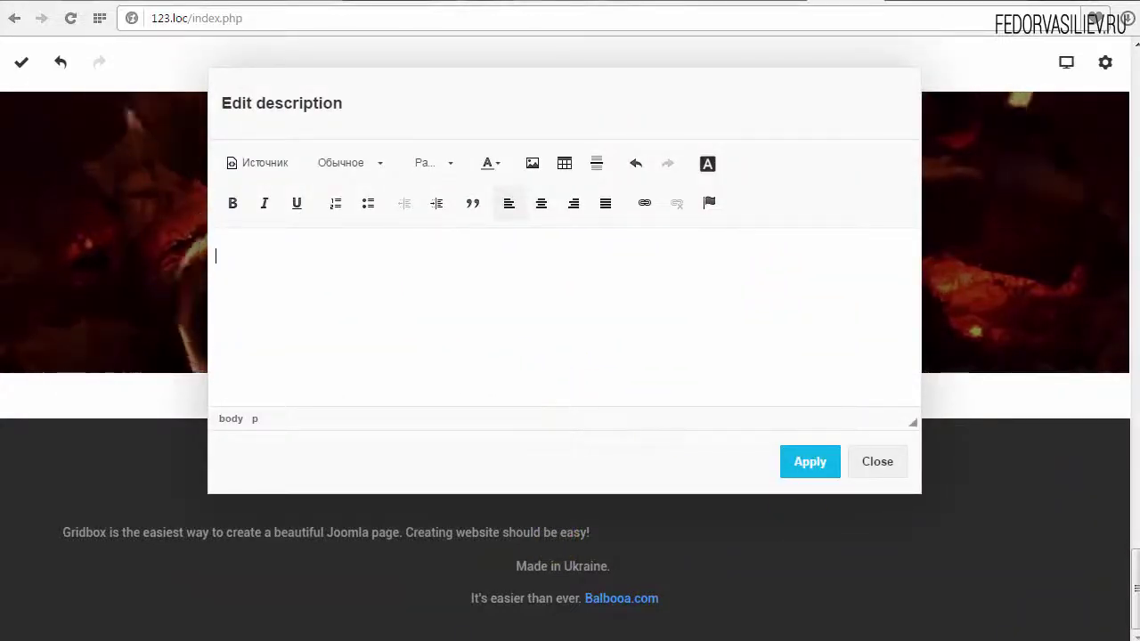
left_click(157, 542)
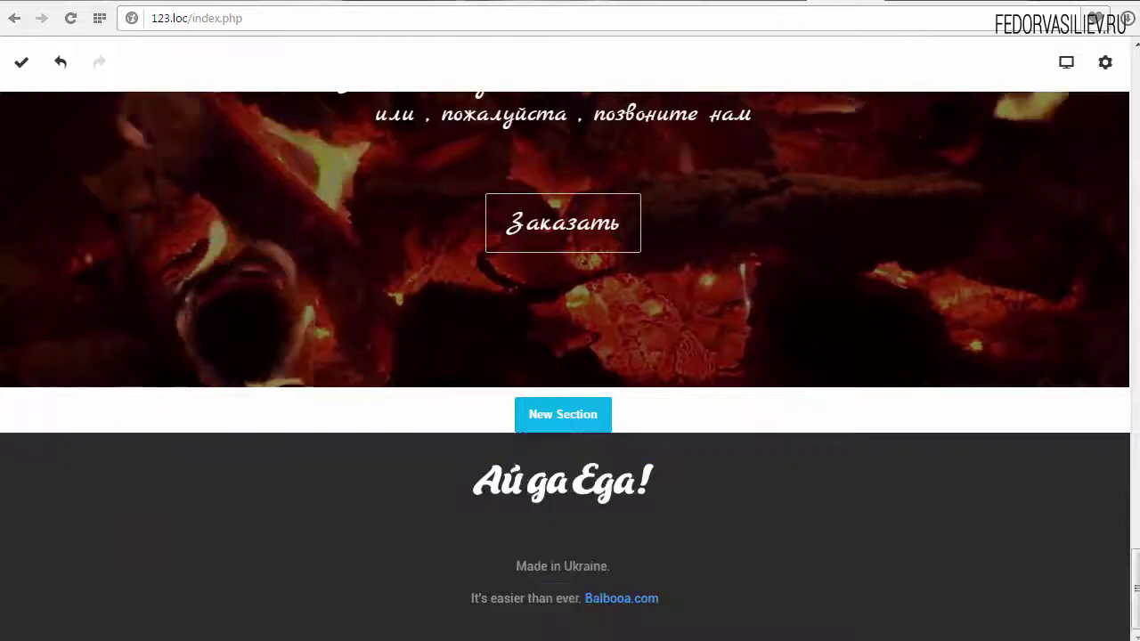
Reopen the empty footer text block for editing and look at its HTML source before returning to the formatted view
left_click(564, 582)
left_click(258, 163)
left_click(254, 252)
left_click(264, 165)
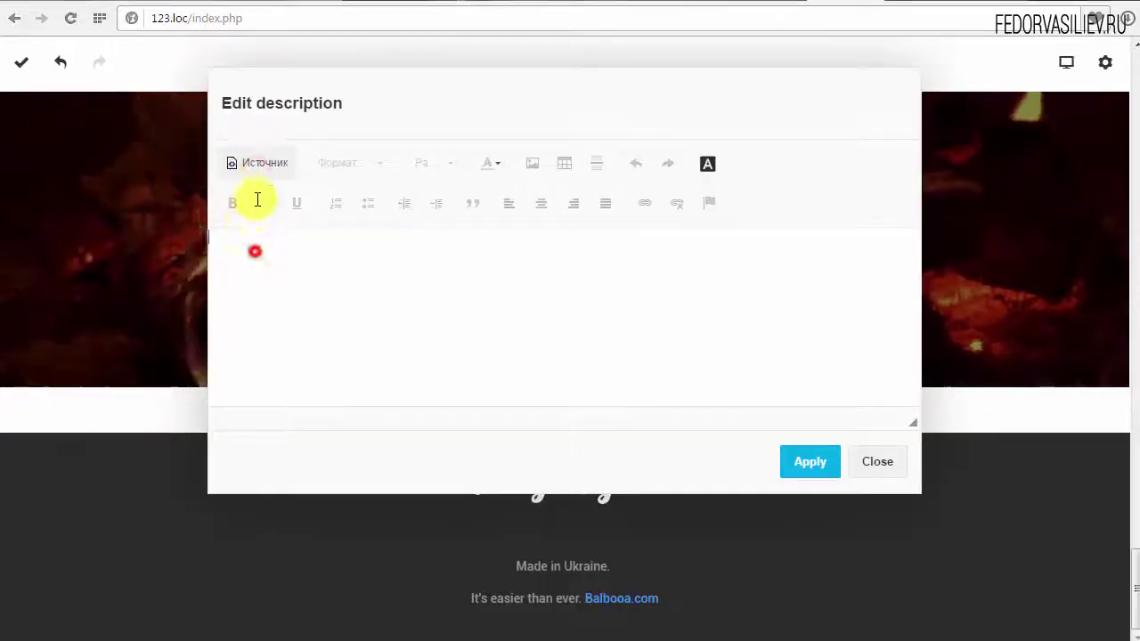
left_click(280, 259)
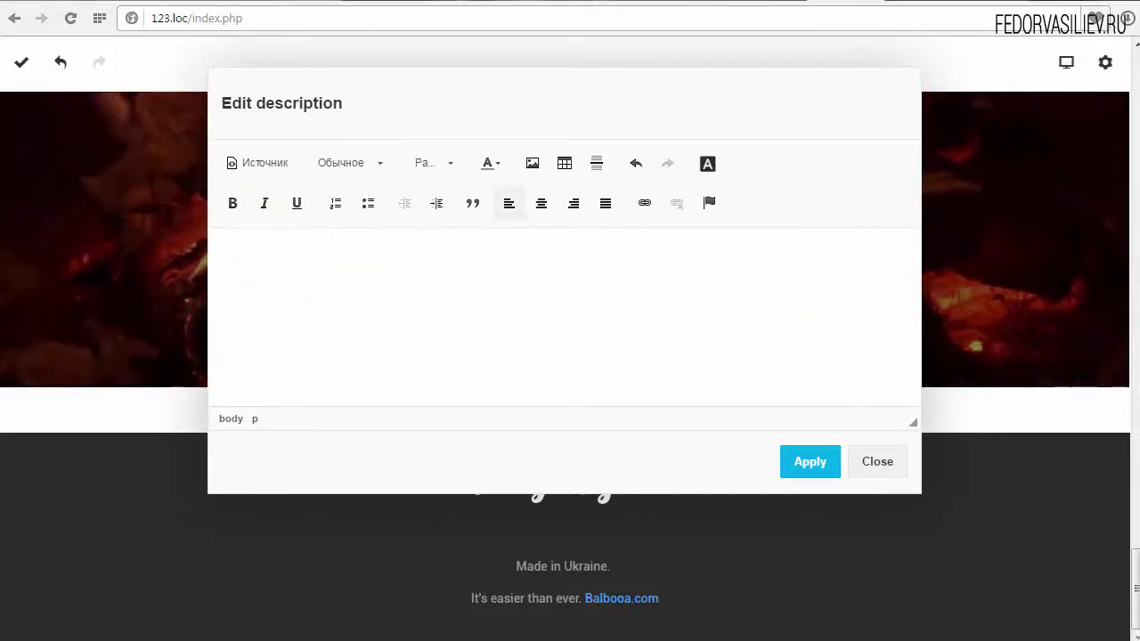
Switch to Notepad and examine the prepared social network names and the footer-link div tags
key("alt+Tab")
left_click(573, 472)
left_click_drag(555, 390, 498, 321)
left_click(526, 346)
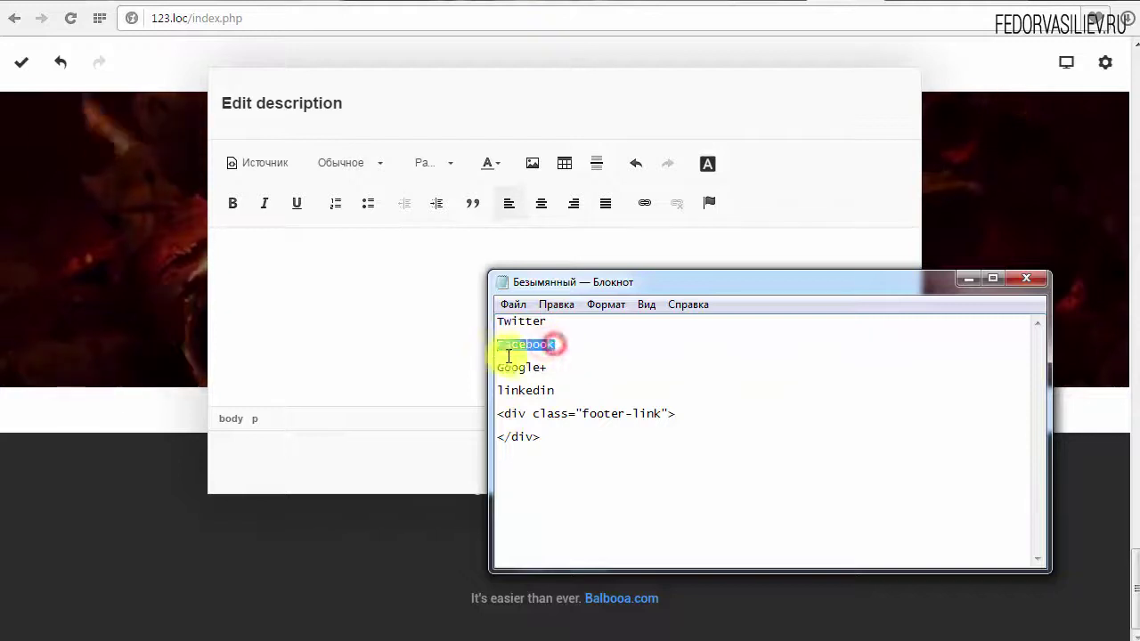
left_click(561, 363)
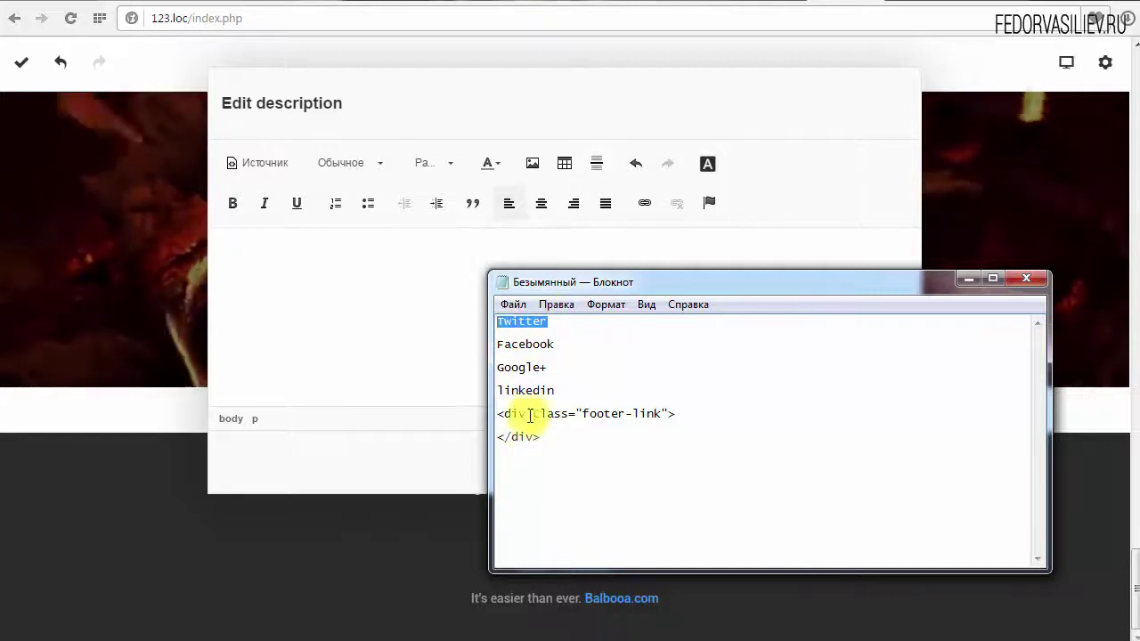
left_click(563, 442)
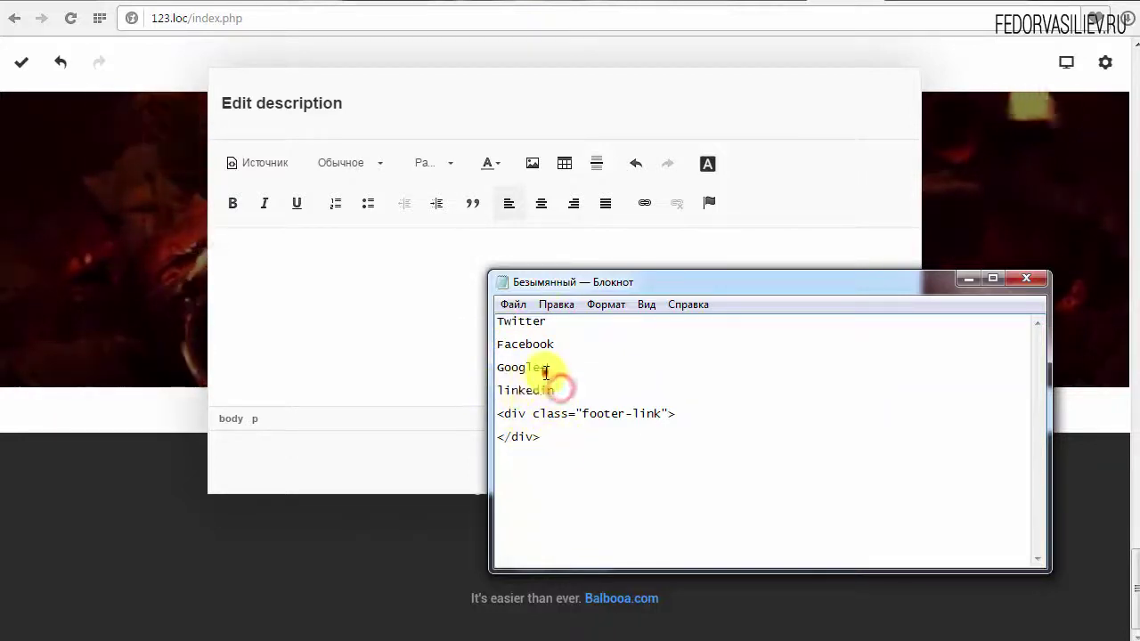
left_click_drag(508, 413, 492, 413)
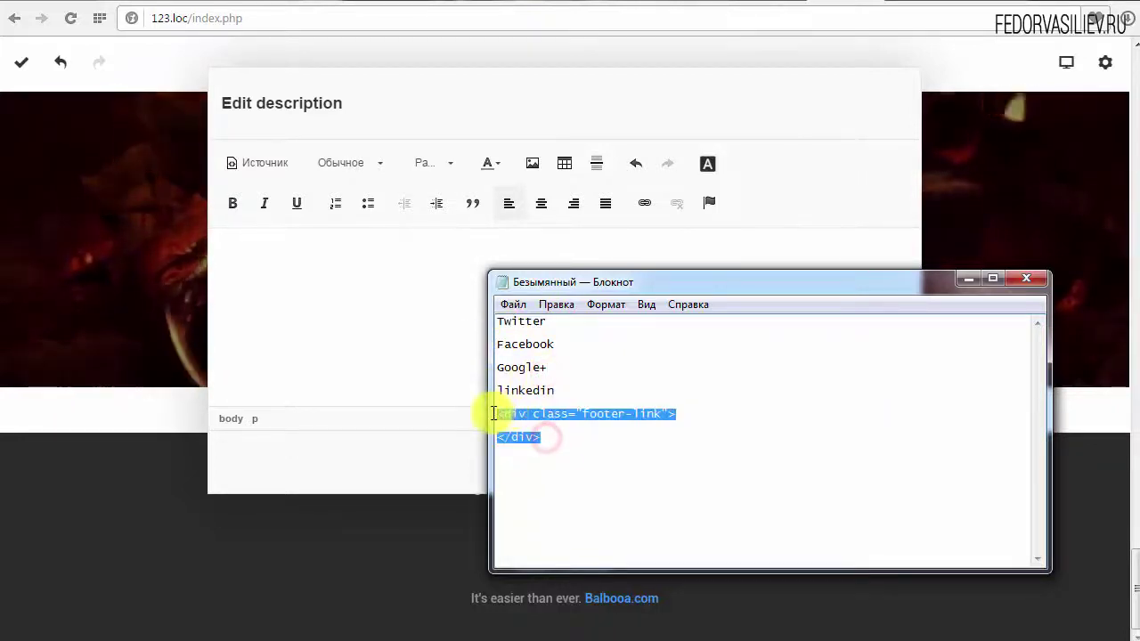
left_click(560, 443)
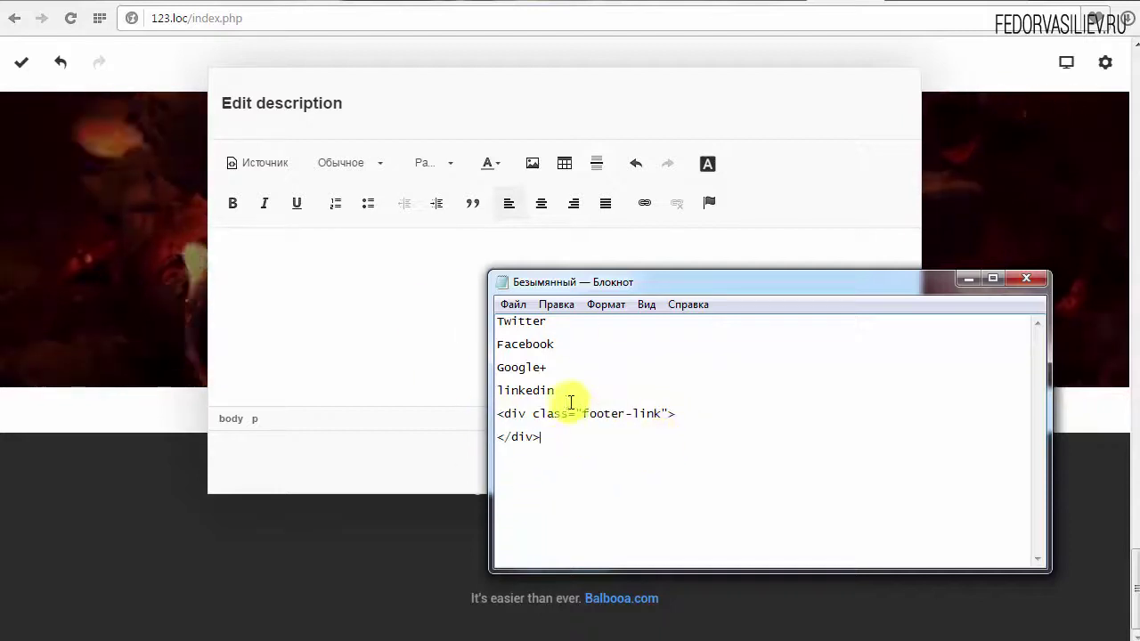
Copy the <div class="footer-link"> tag from Notepad and paste it into the text block's HTML source
left_click_drag(683, 417, 498, 415)
key("ctrl+c")
right_click(517, 412)
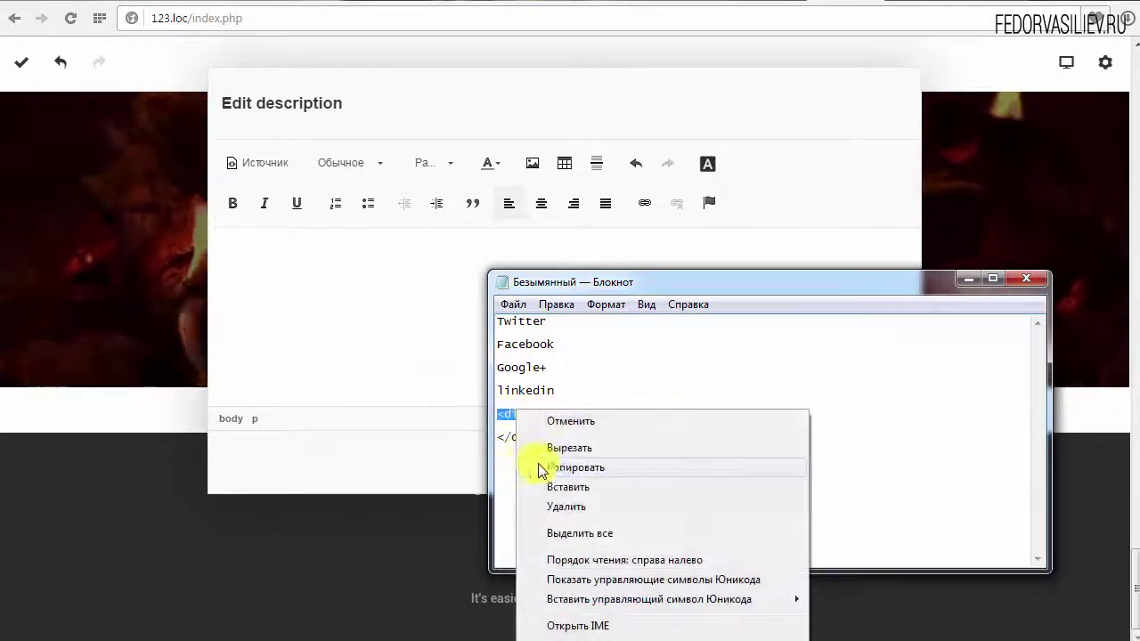
left_click(563, 469)
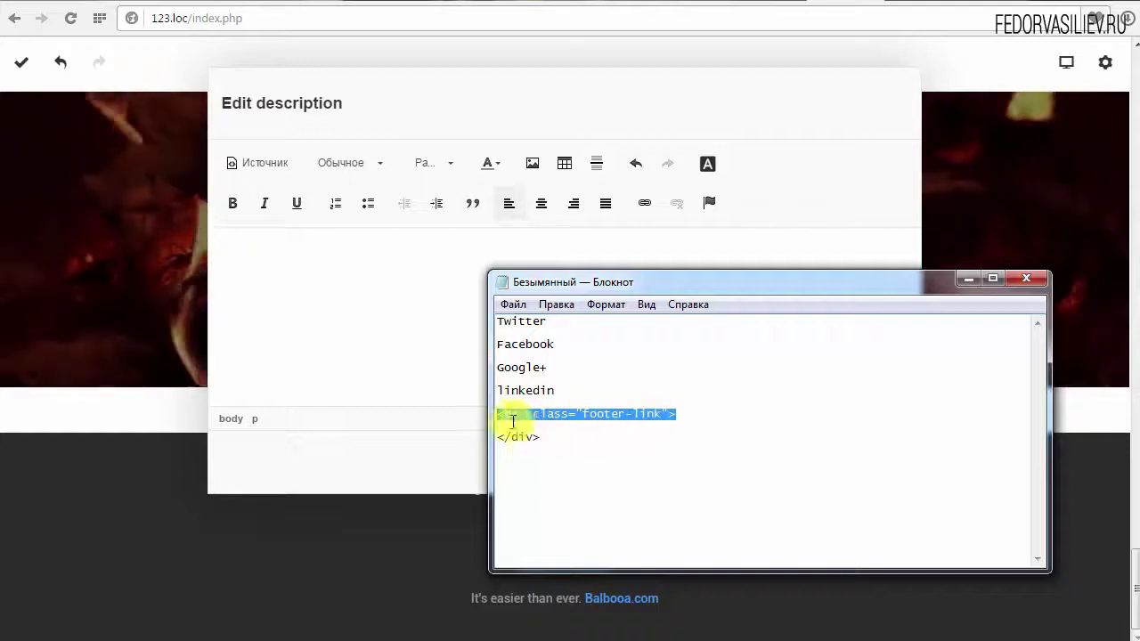
left_click(968, 279)
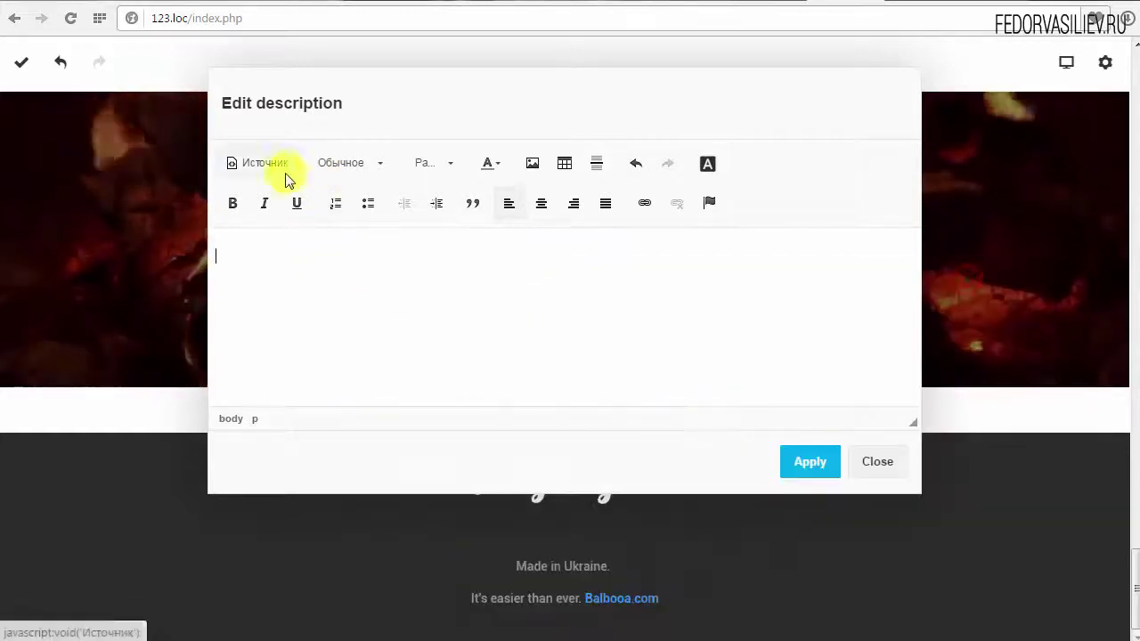
left_click(264, 164)
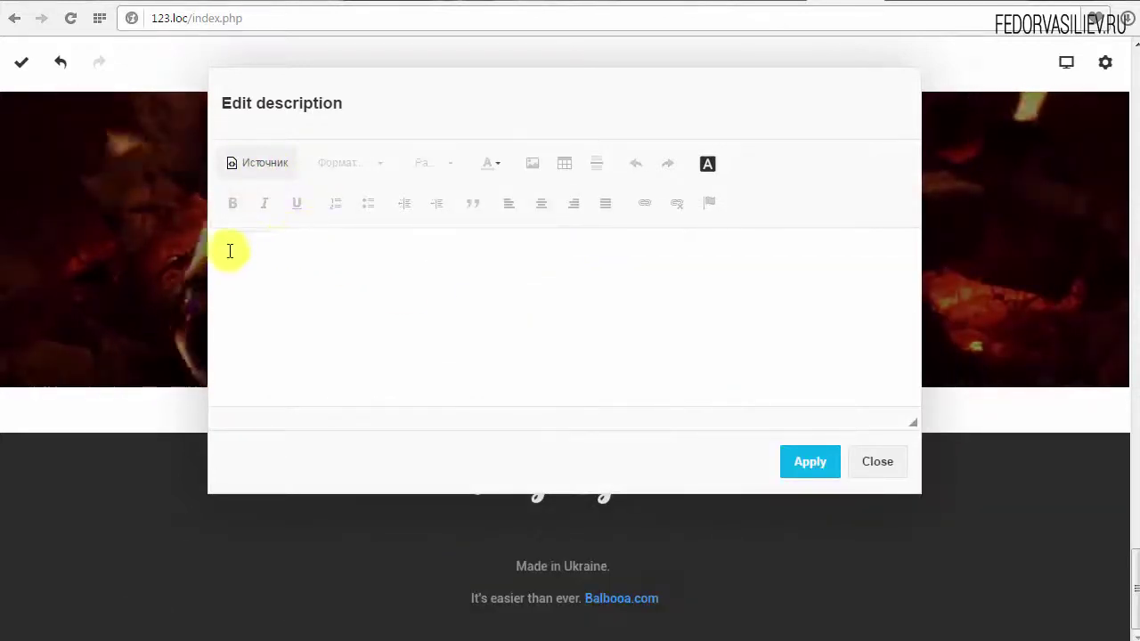
key("ctrl+v")
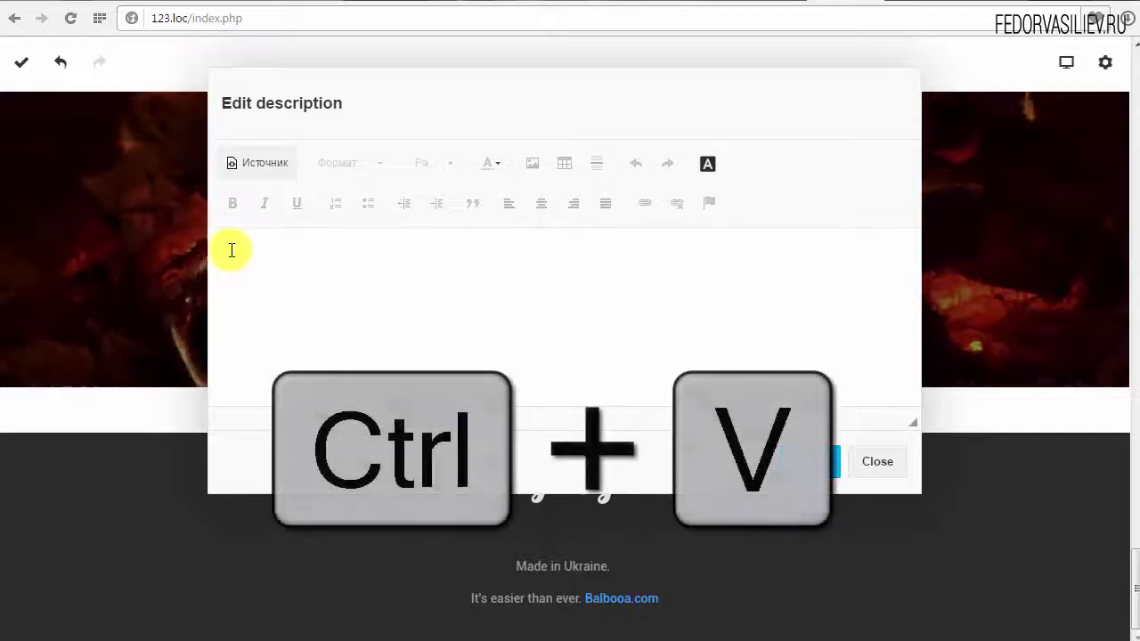
right_click(412, 250)
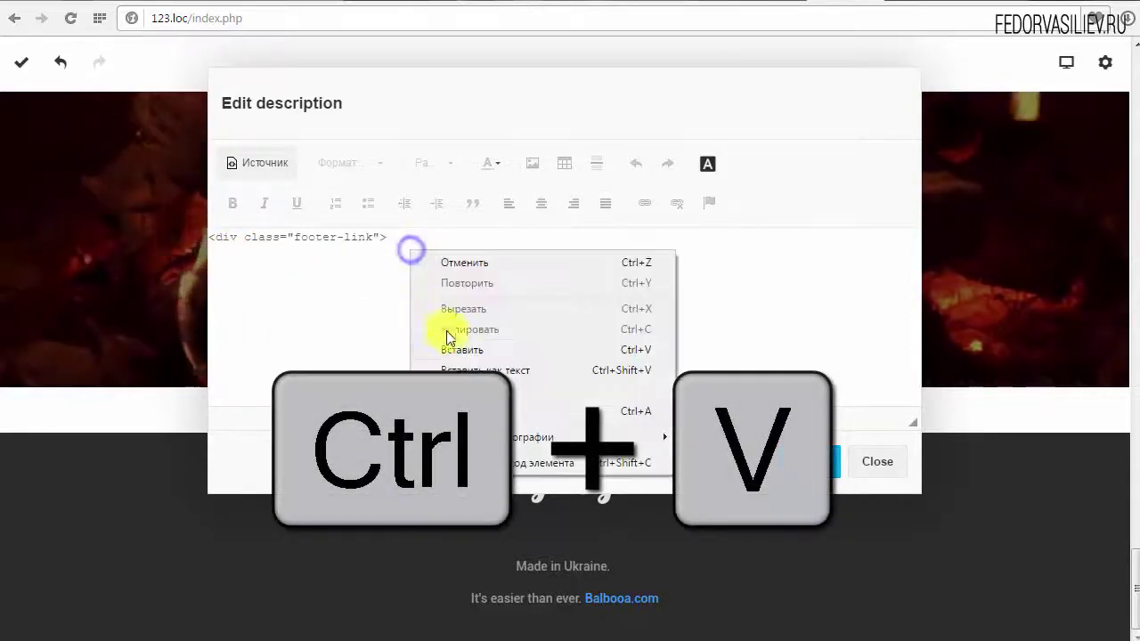
left_click(460, 344)
left_click_drag(575, 233, 371, 244)
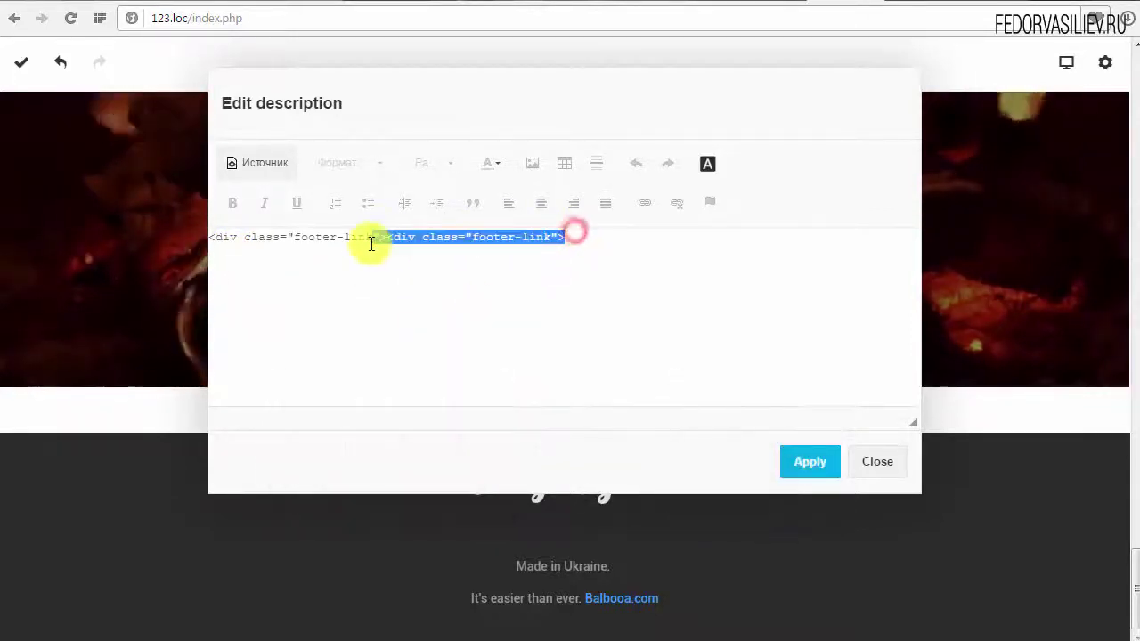
key("Delete")
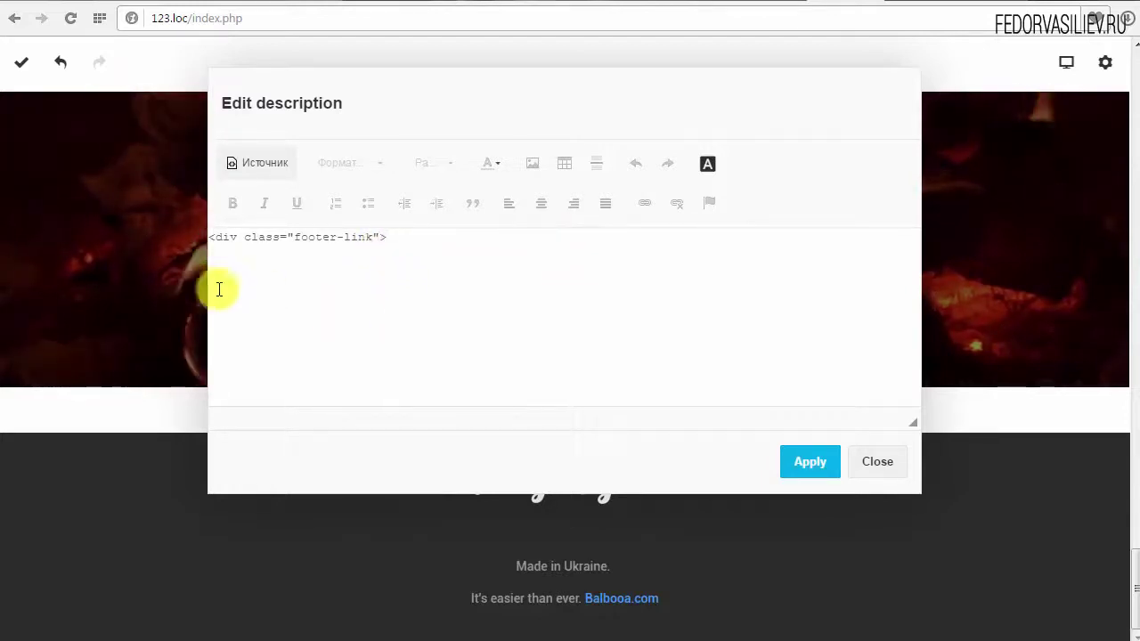
Copy Twitter, Facebook, Google+ and linkedin from Notepad and paste them on the line below the opening div tag
key("alt+Tab")
left_click_drag(567, 390, 491, 327)
right_click(514, 322)
left_click(535, 376)
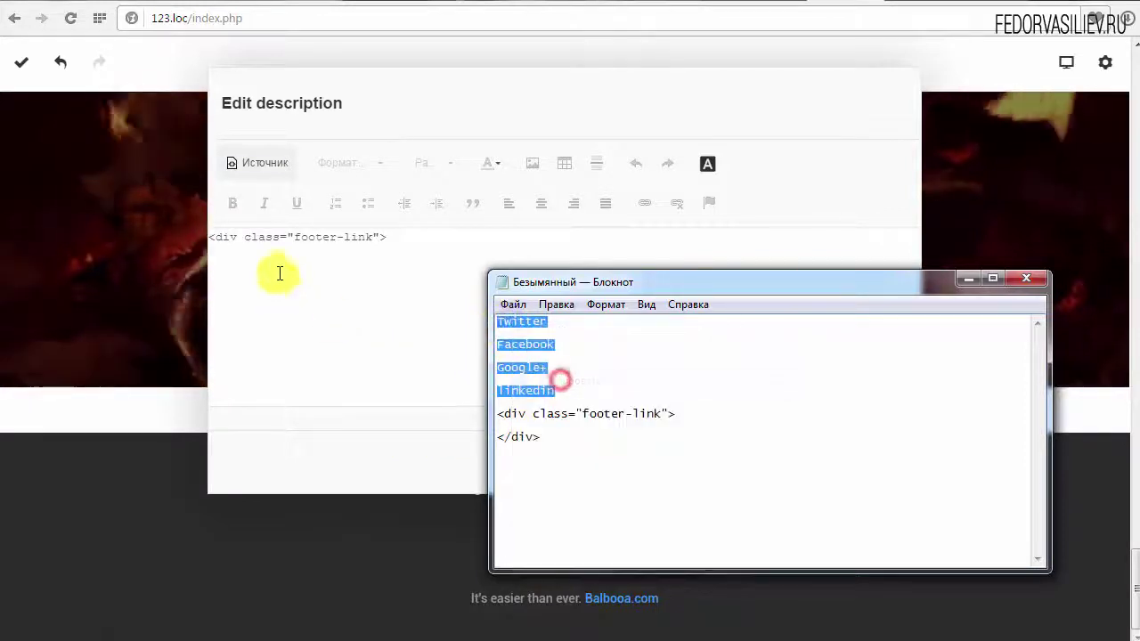
left_click(270, 263)
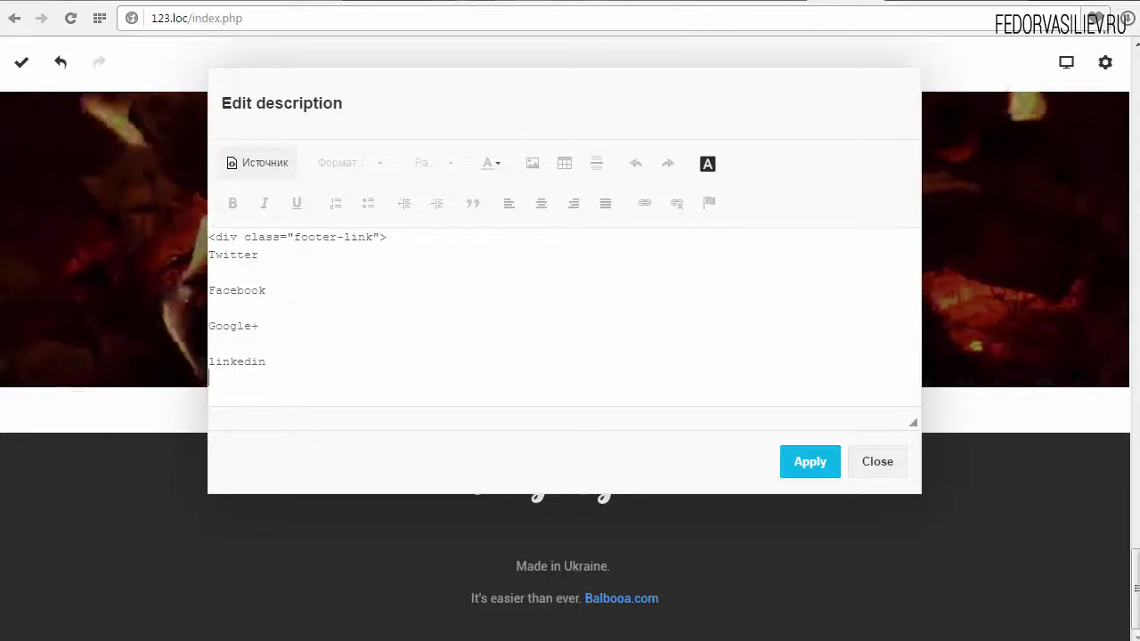
Copy the closing </div> tag from Notepad and paste it below linkedin in the text block's HTML source
key("alt+Tab")
left_click_drag(540, 437, 500, 437)
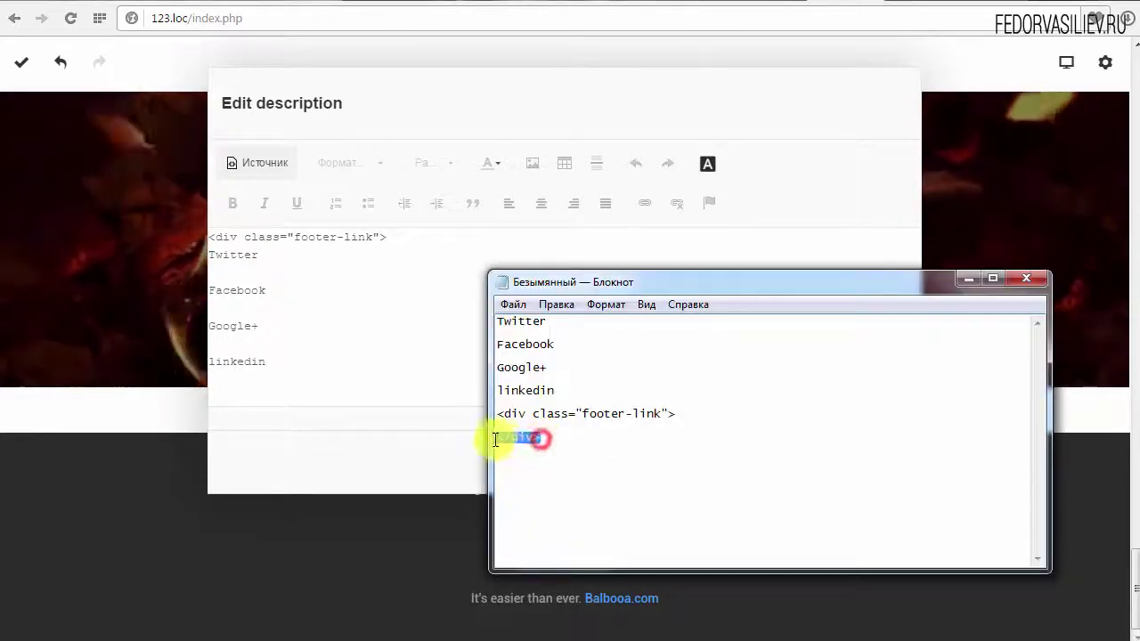
right_click(513, 438)
left_click(562, 496)
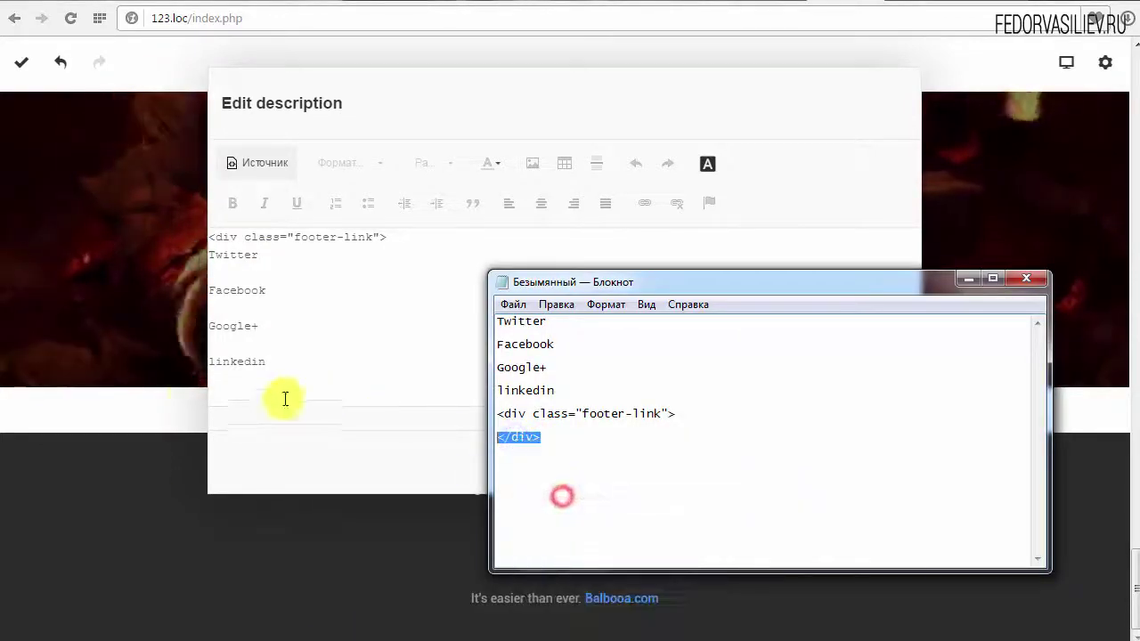
left_click(223, 384)
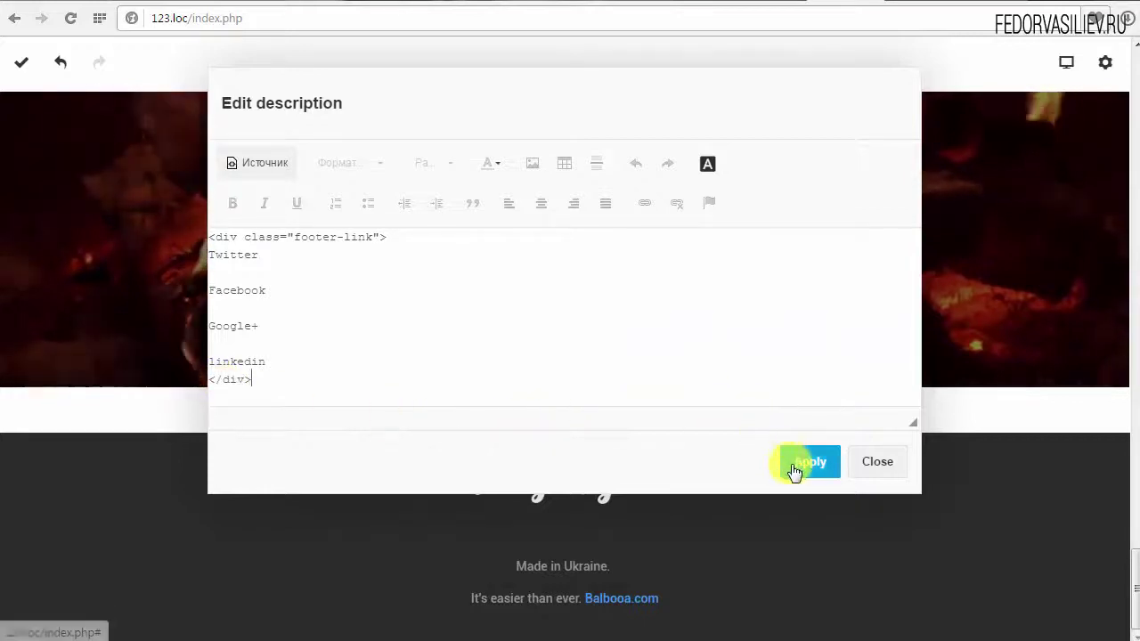
Return the text block to the formatted view and set the font size of the four social network names to 28
left_click(265, 171)
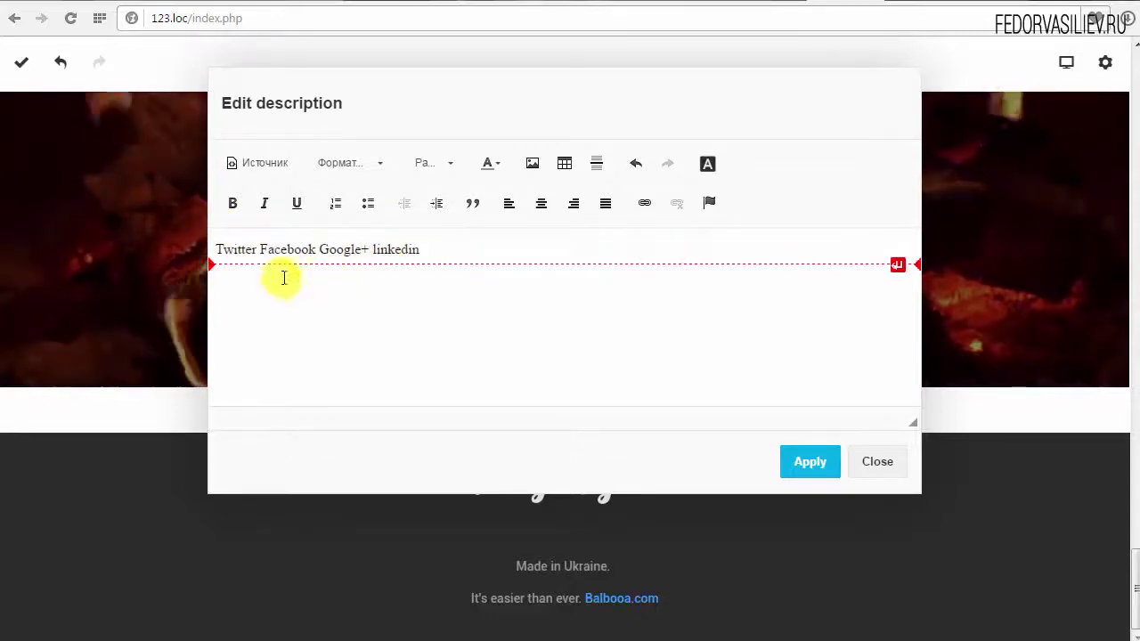
left_click_drag(441, 248, 236, 269)
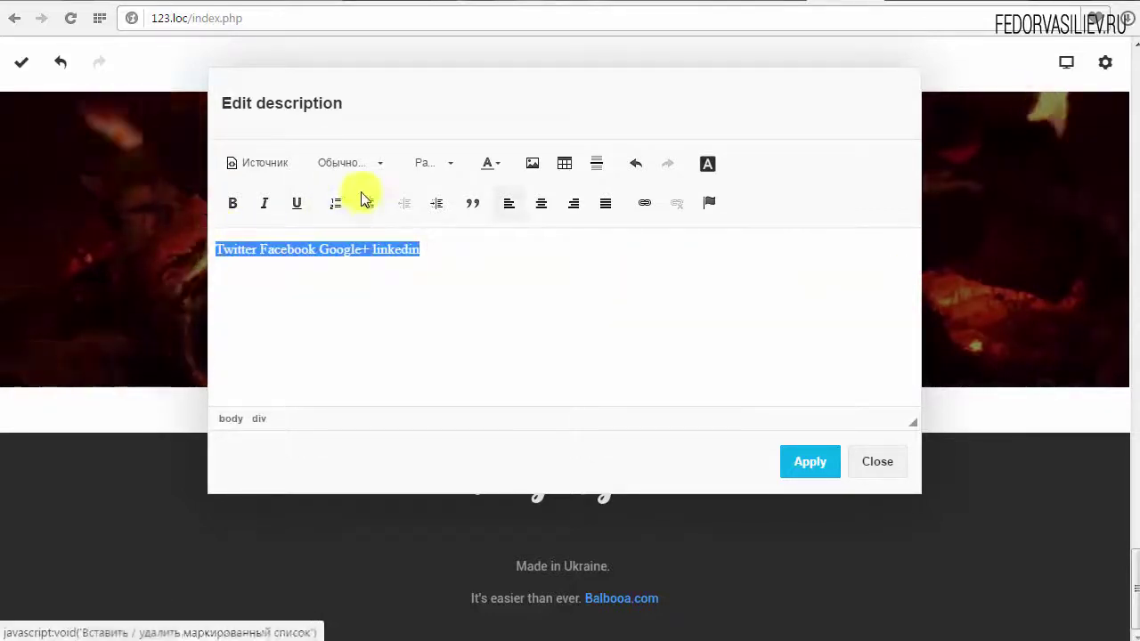
left_click(448, 170)
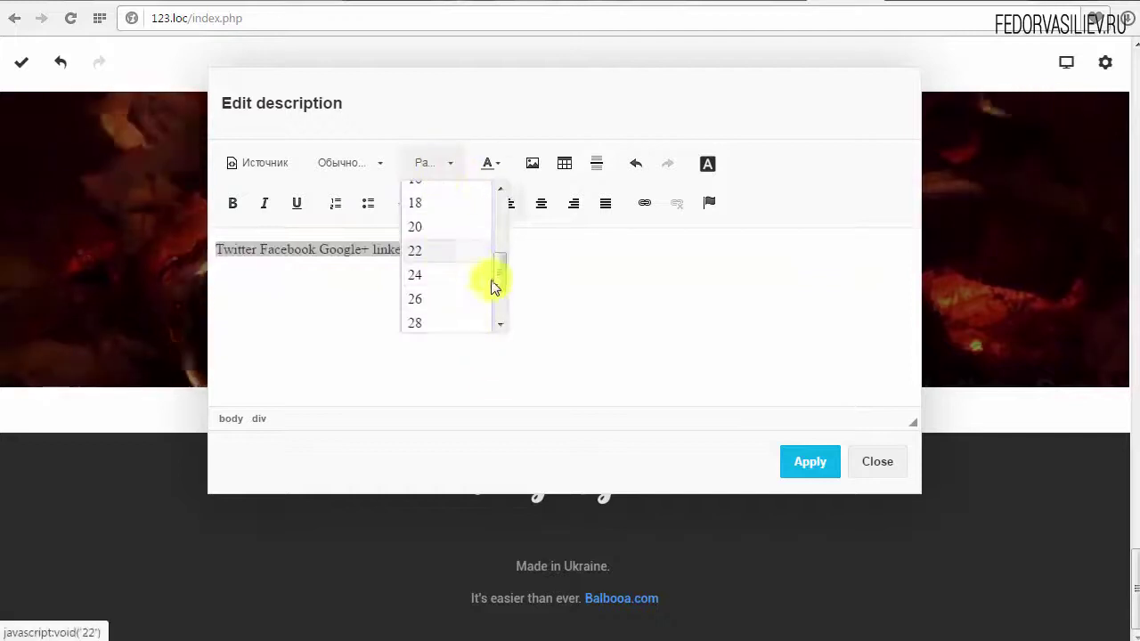
left_click(434, 324)
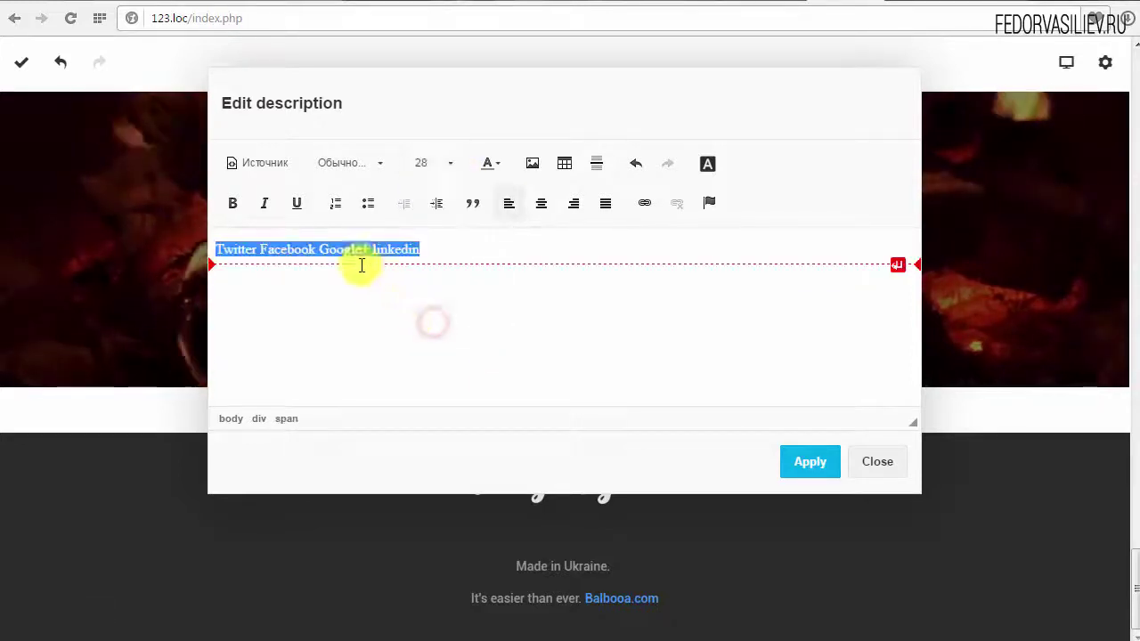
Set the text colour of the four social network names to the last swatch of the palette's lightest row and apply it
left_click(501, 164)
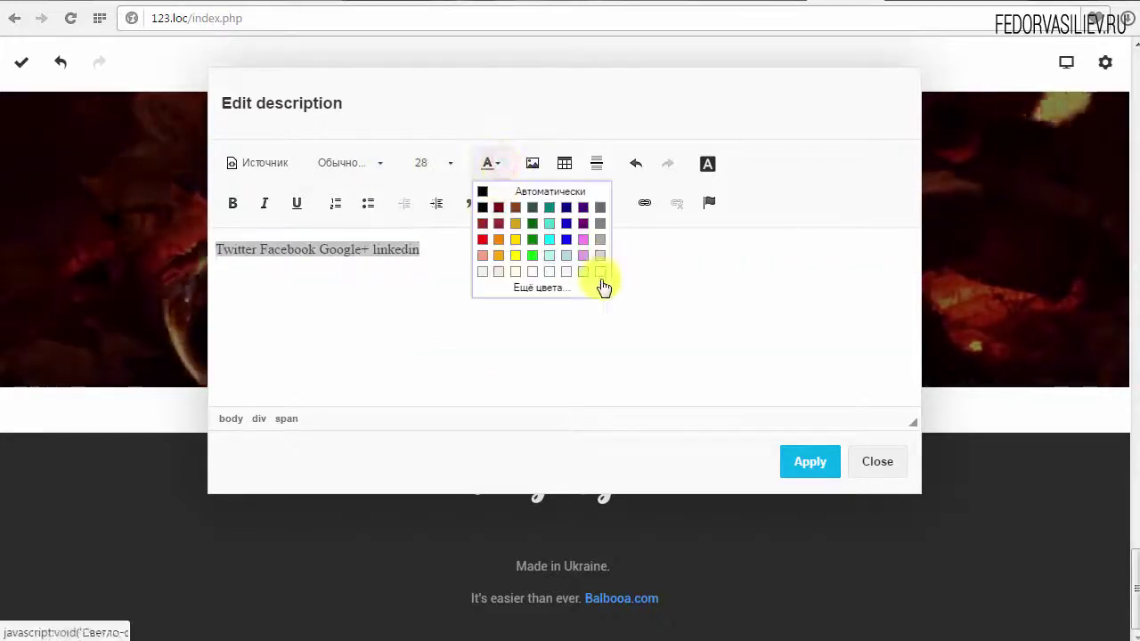
left_click(600, 273)
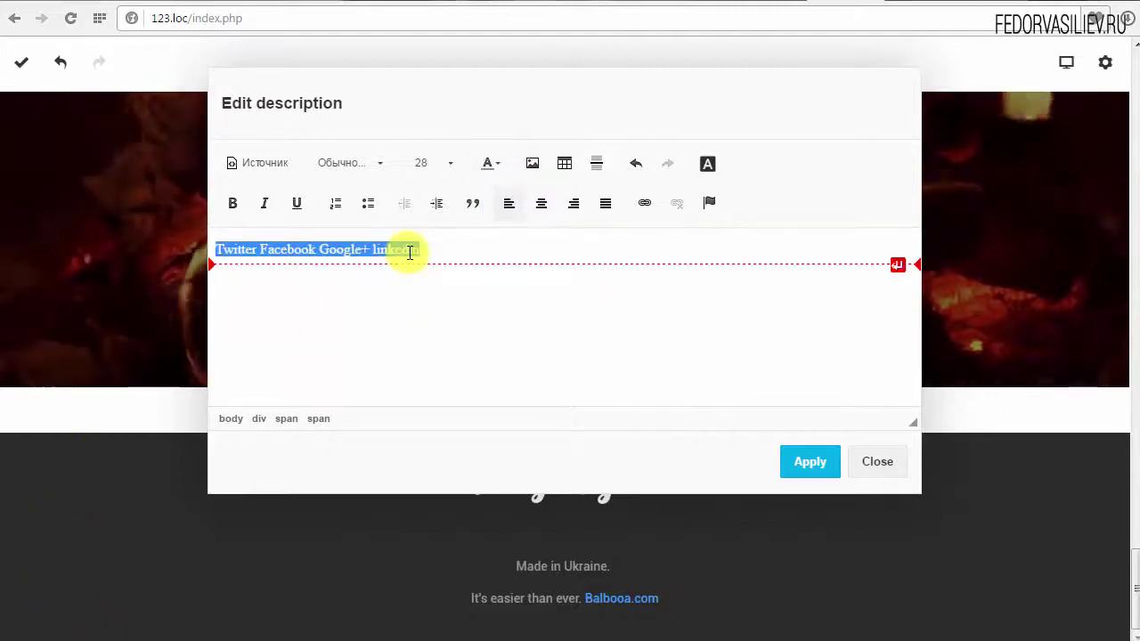
left_click(805, 461)
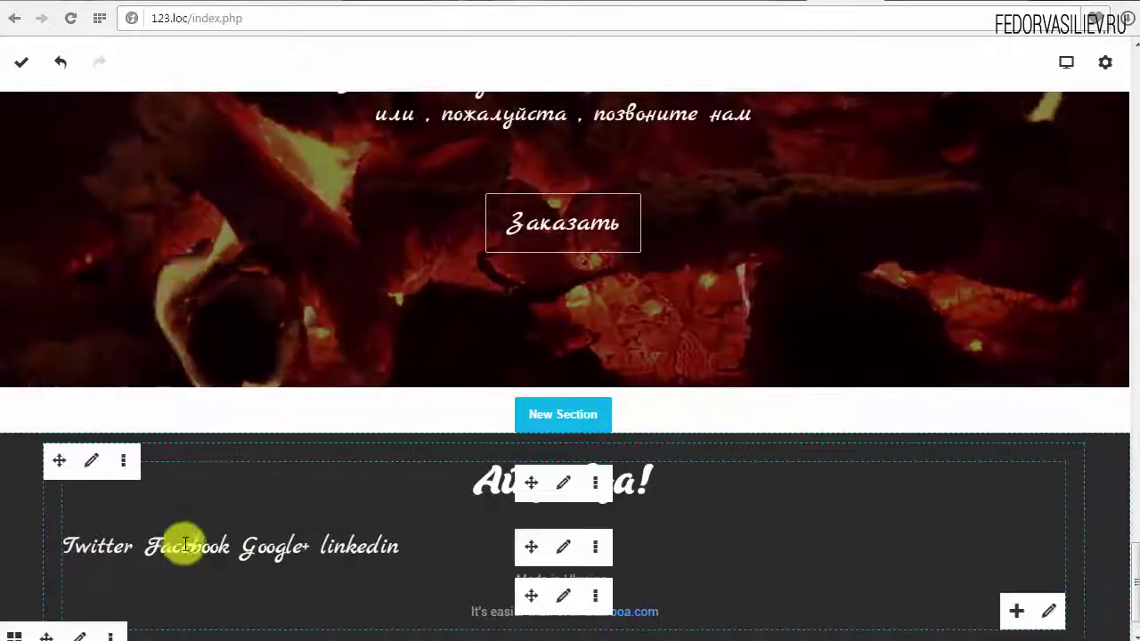
Centre the line of social network names in the footer text block and apply the change
left_click(564, 548)
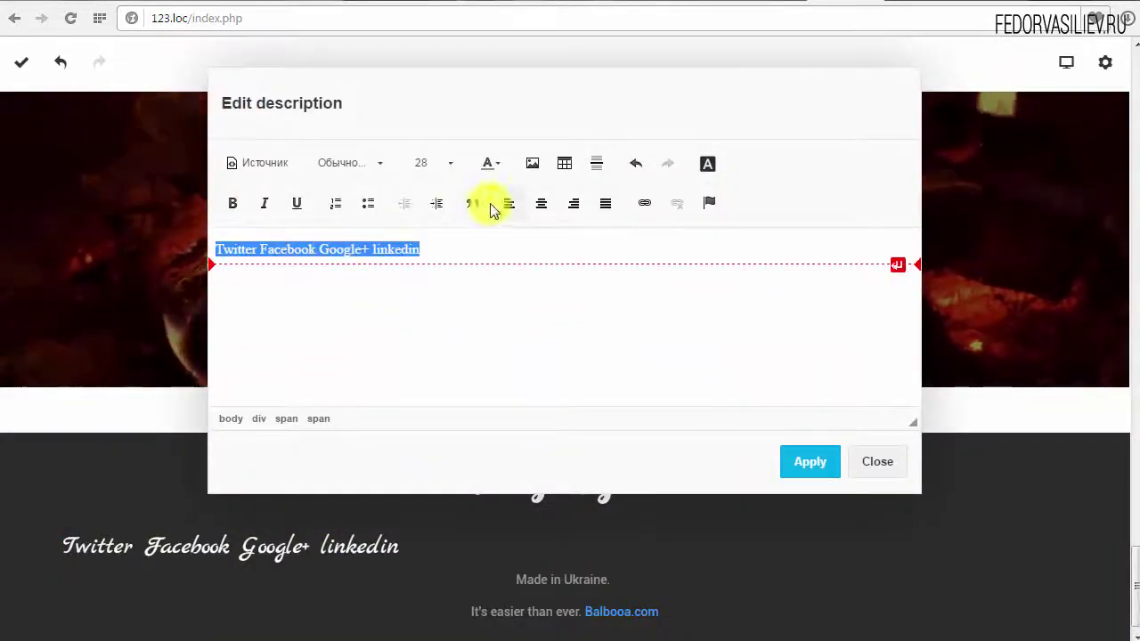
left_click(539, 205)
left_click(813, 461)
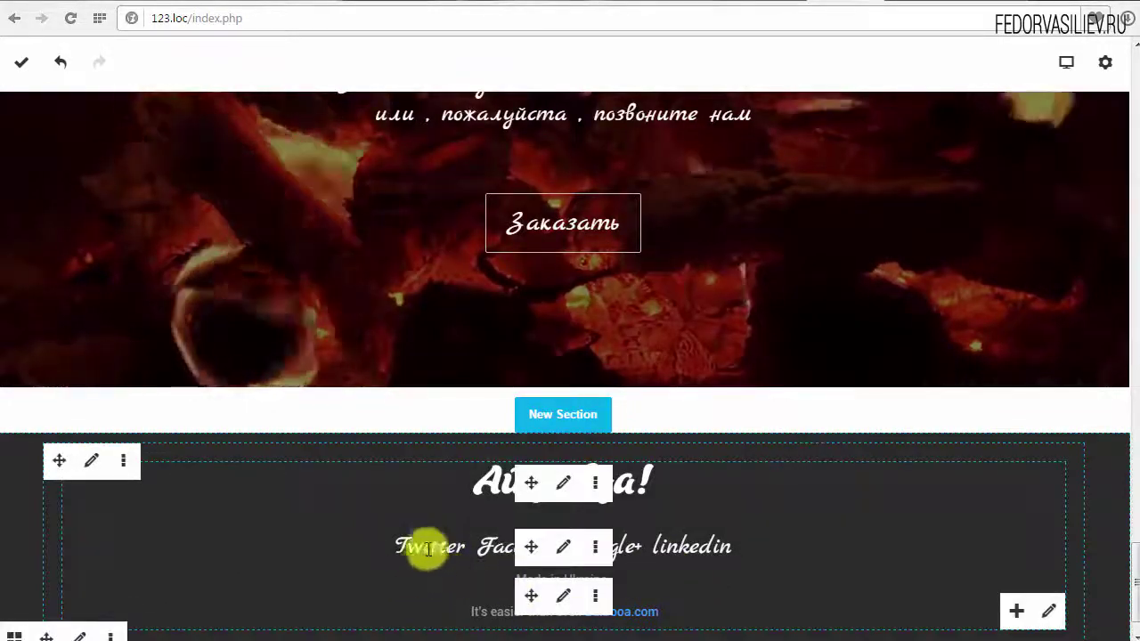
Set the text colour of the four social network names to the custom grey #999999 and apply it
left_click(567, 547)
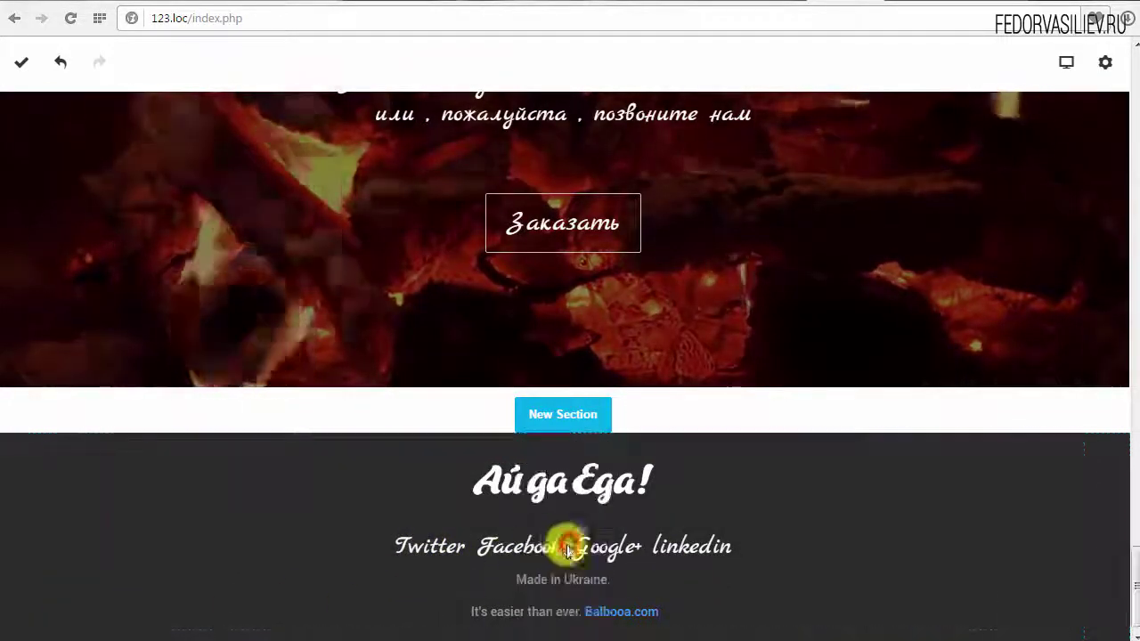
left_click_drag(541, 250, 156, 248)
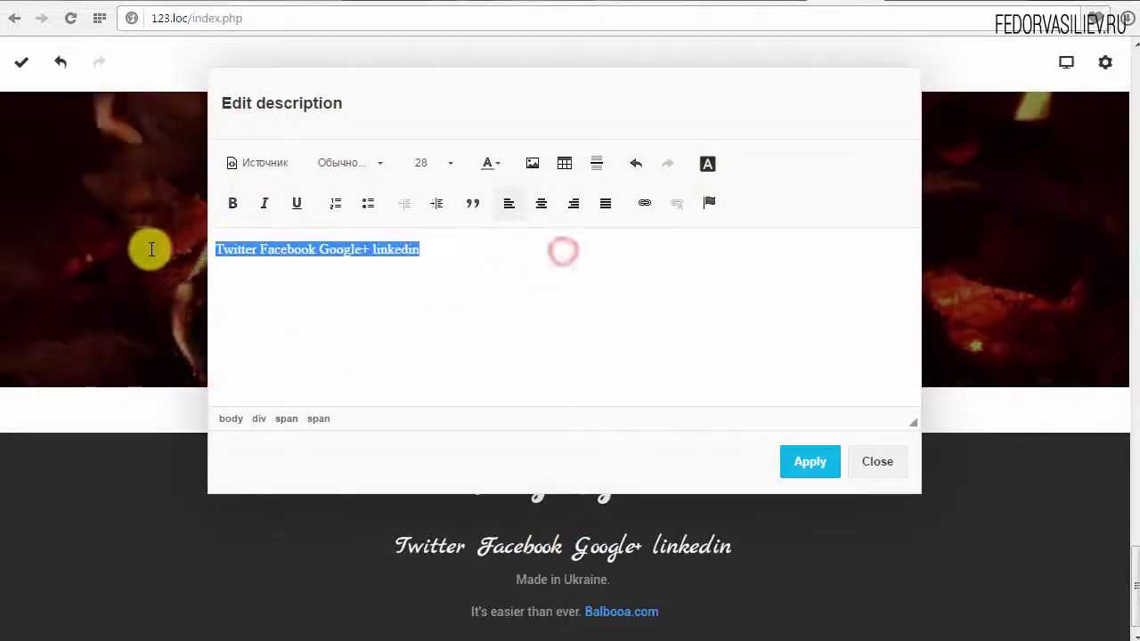
left_click_drag(387, 254, 436, 248)
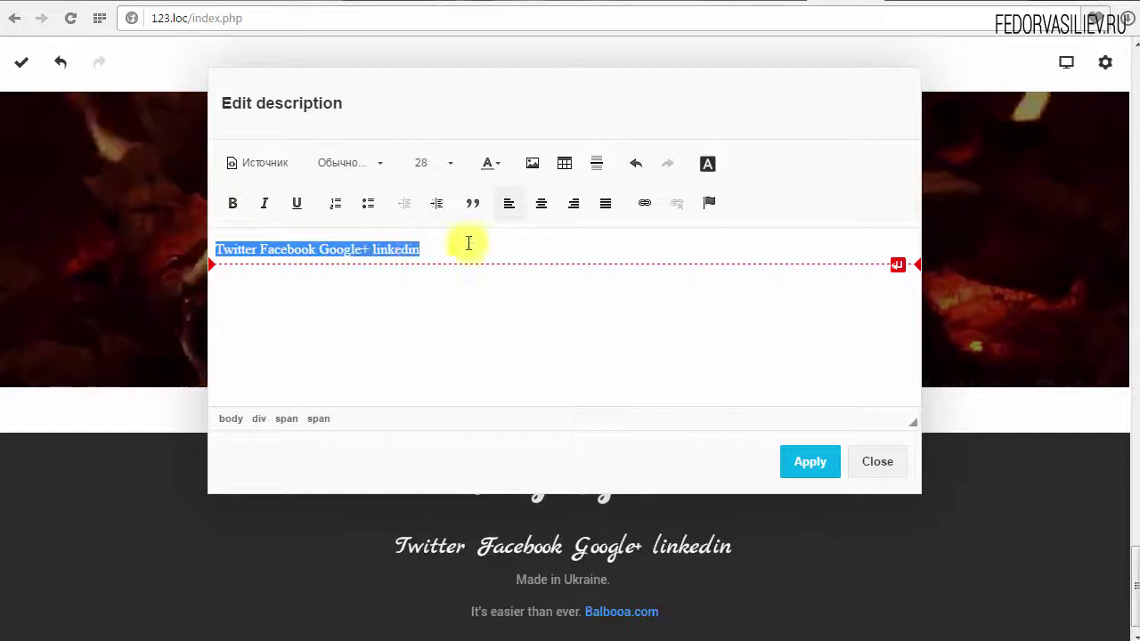
left_click(498, 164)
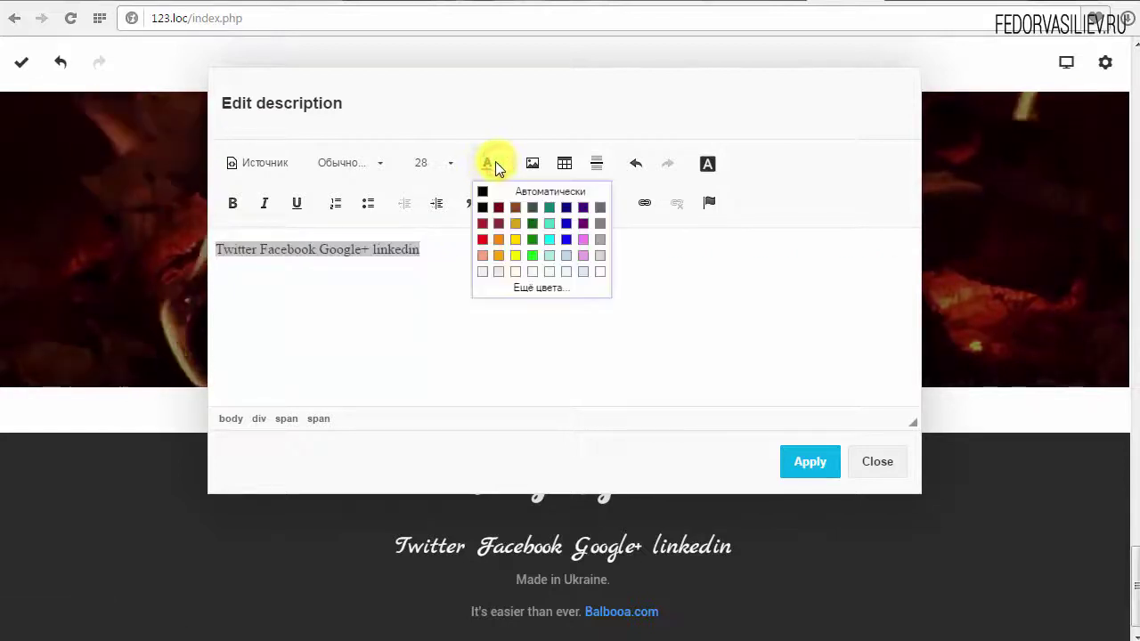
left_click(547, 282)
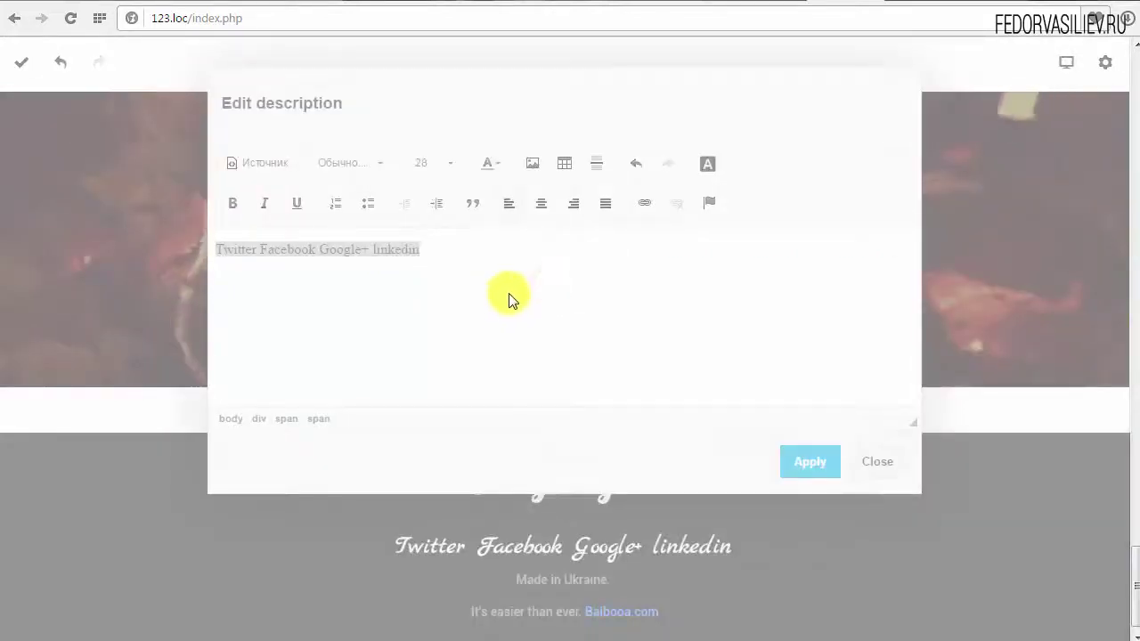
left_click(442, 418)
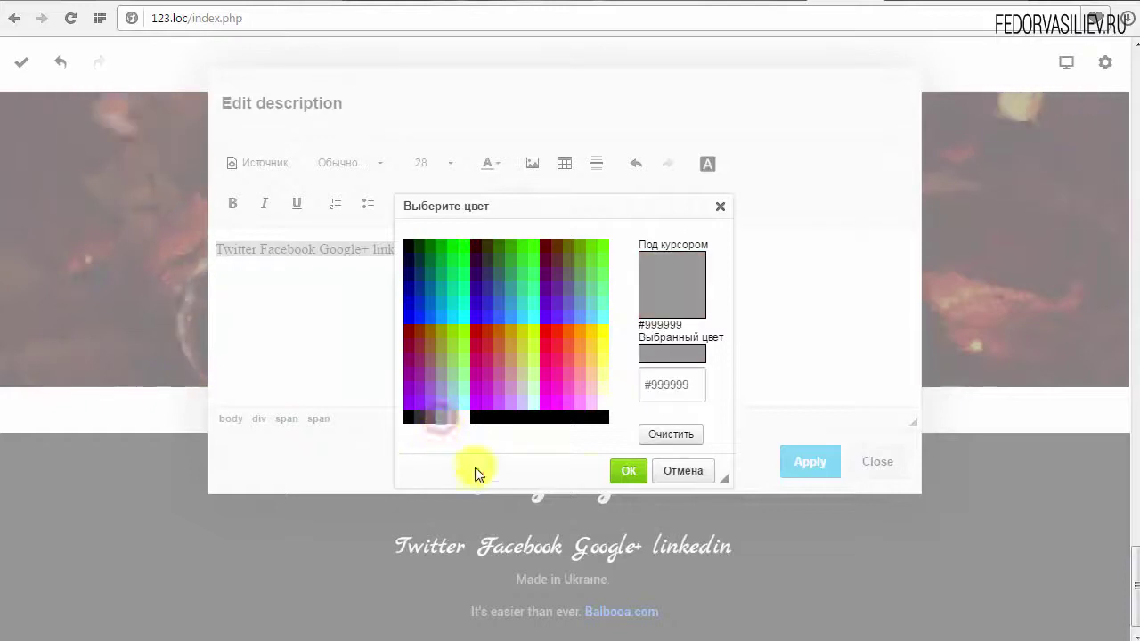
left_click(623, 470)
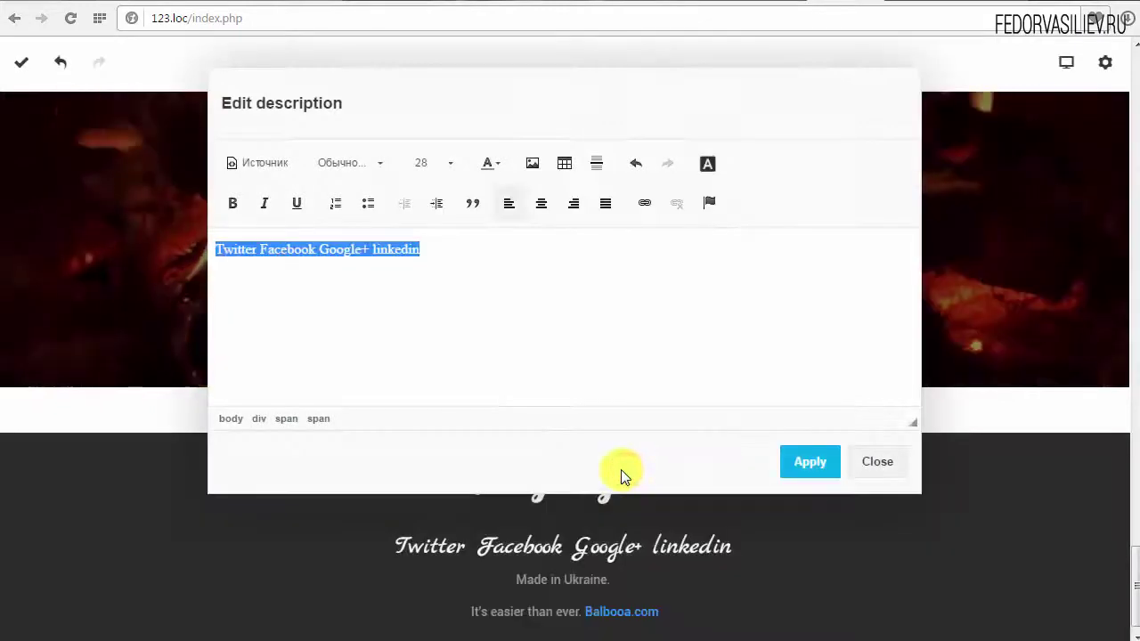
left_click(802, 465)
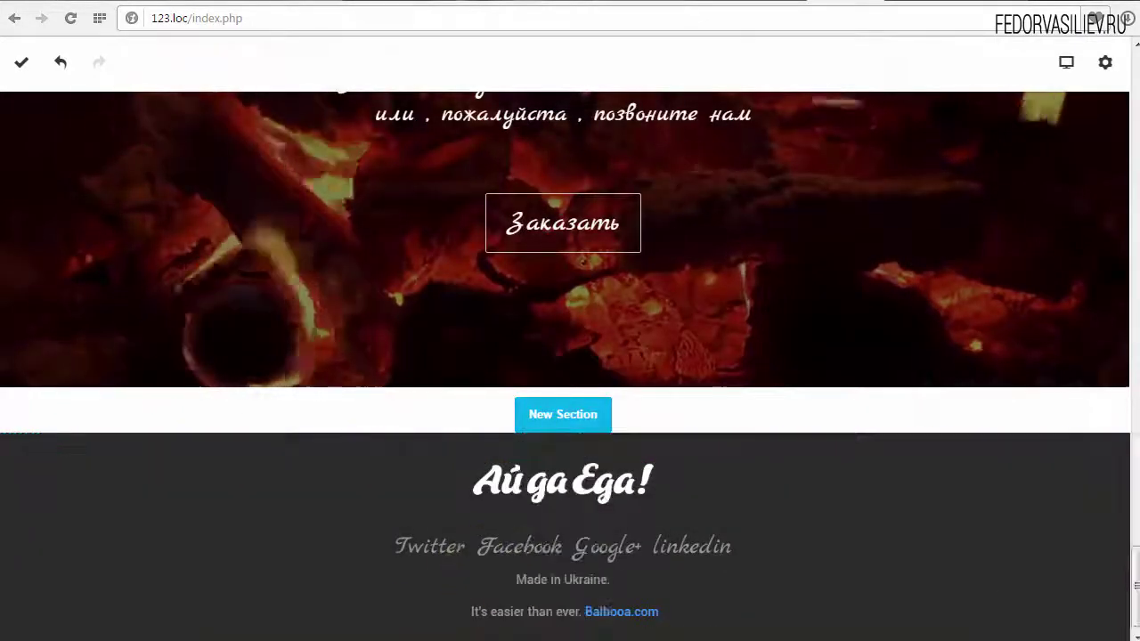
left_click(560, 551)
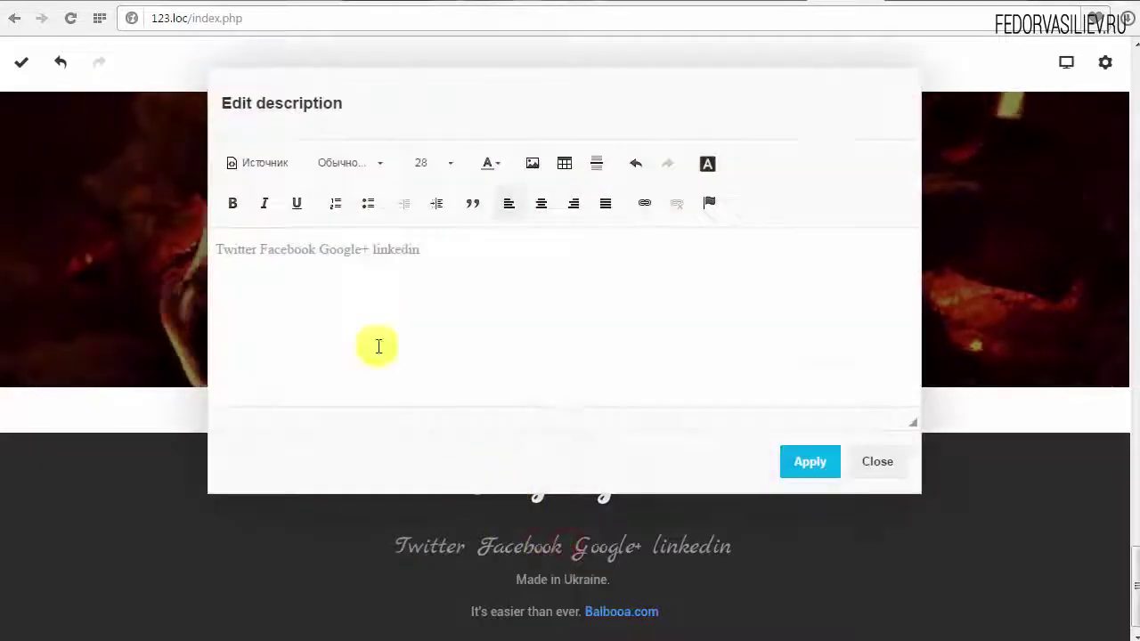
double_click(257, 250)
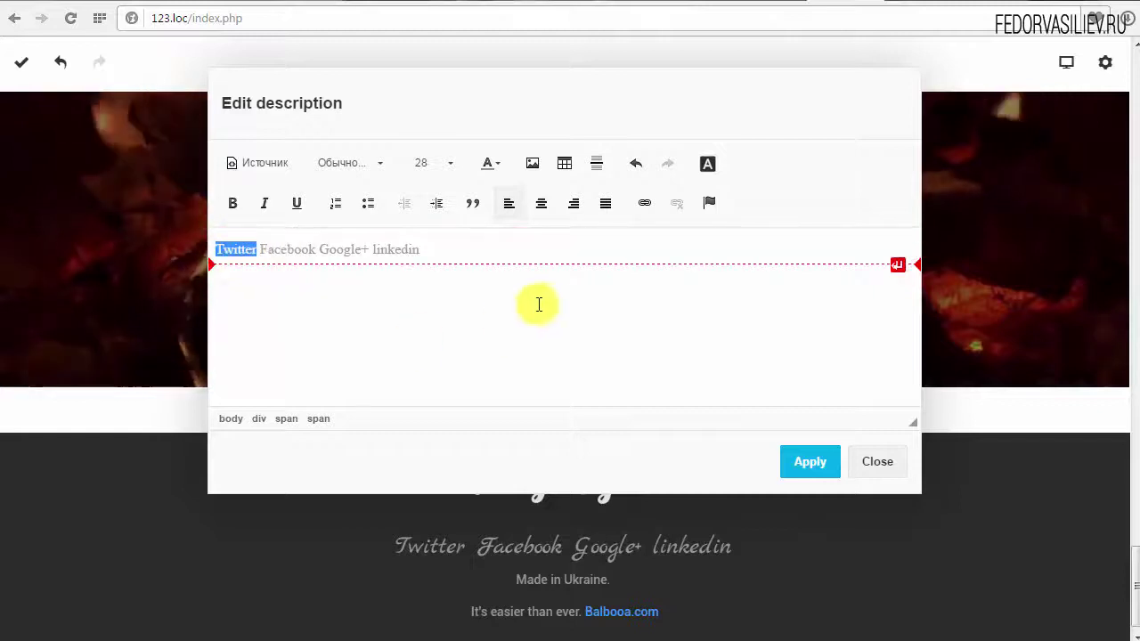
left_click(646, 205)
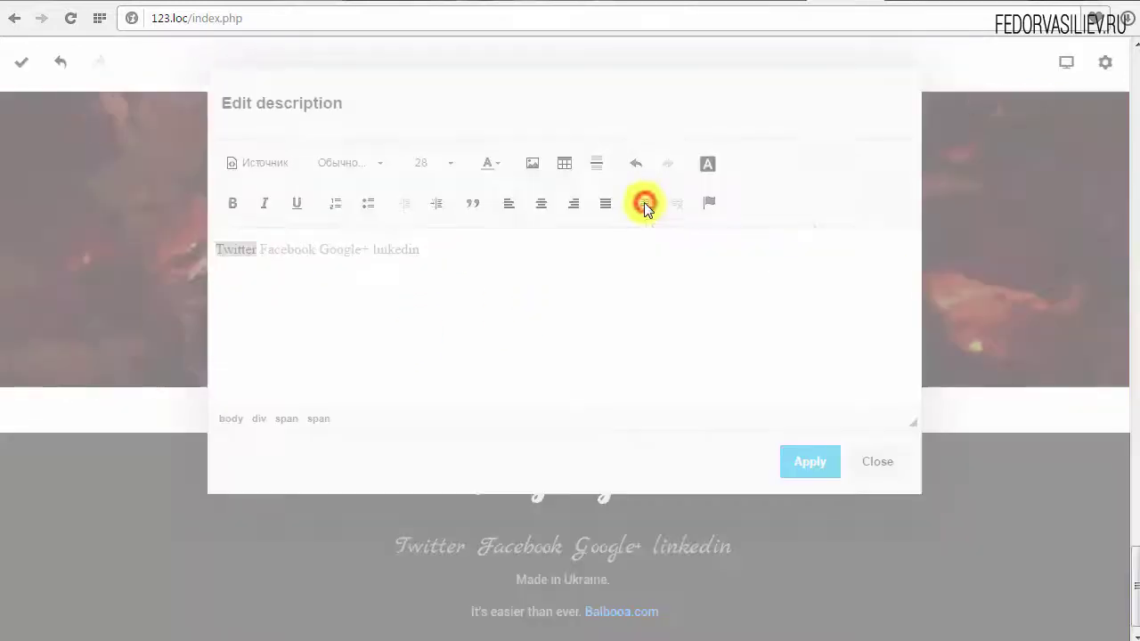
right_click(514, 336)
left_click(570, 435)
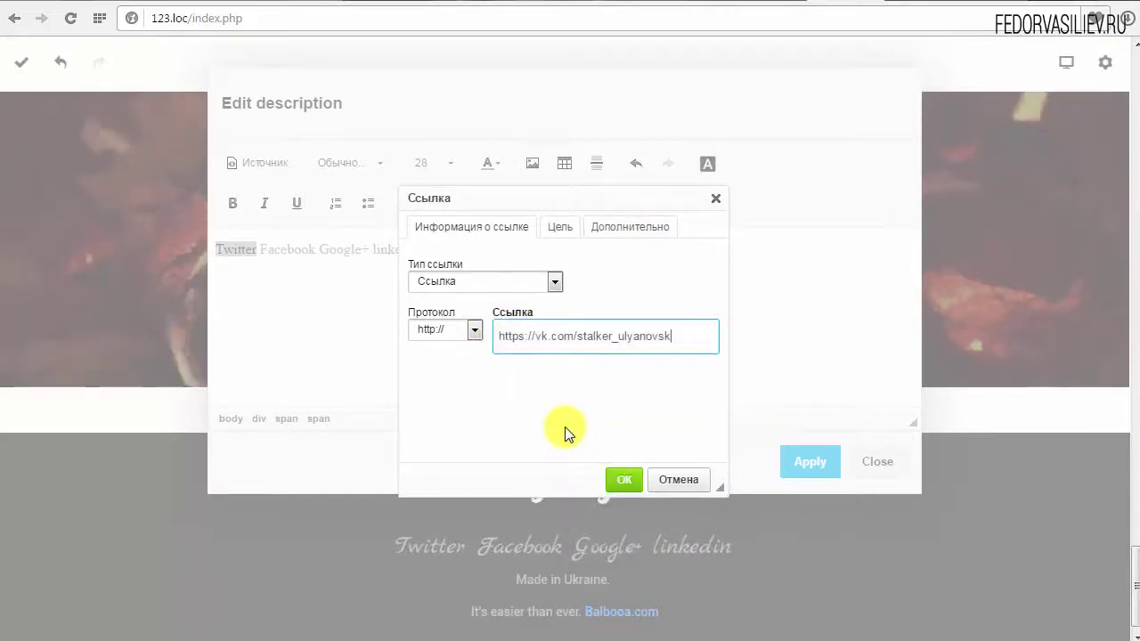
Set the Twitter link's target to Новое окно (_blank), confirm the link and apply the text block
left_click(566, 229)
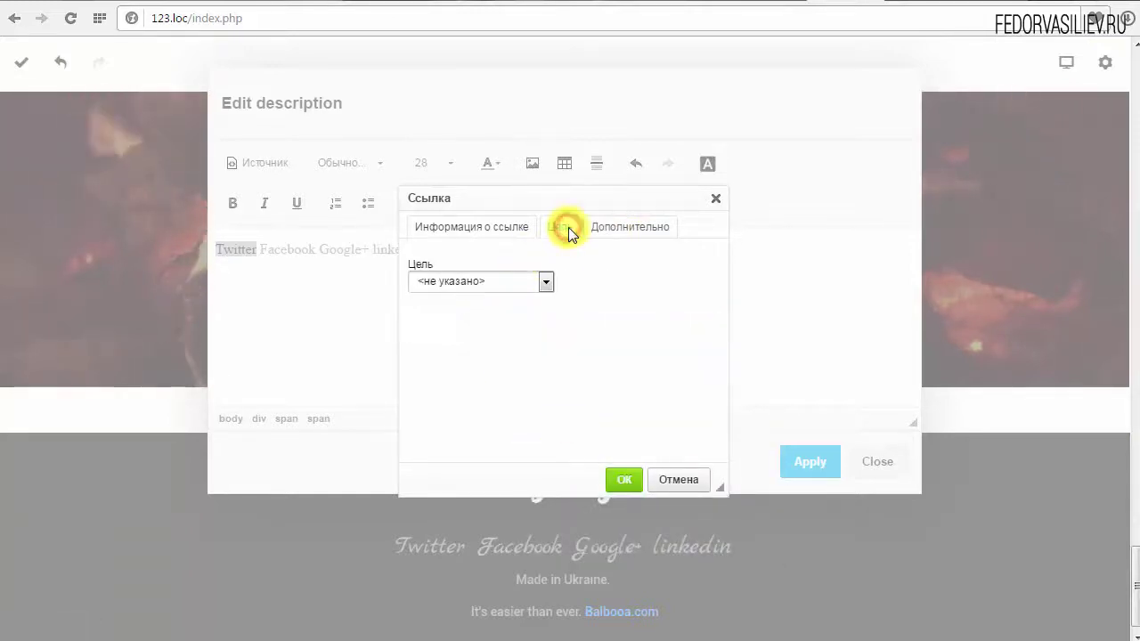
left_click(532, 281)
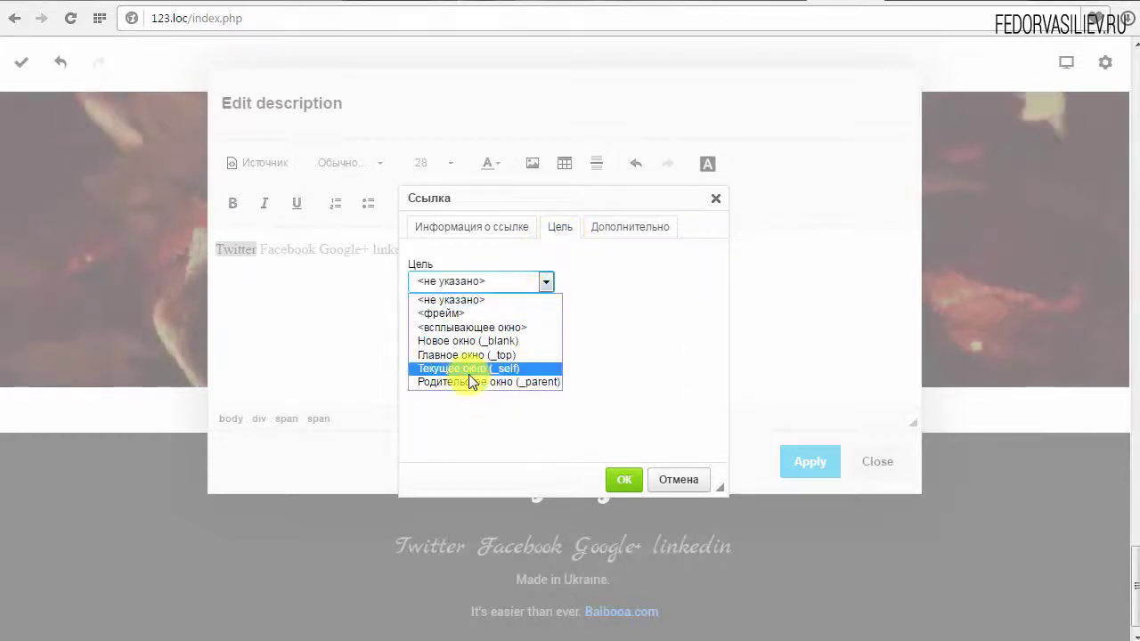
left_click(485, 343)
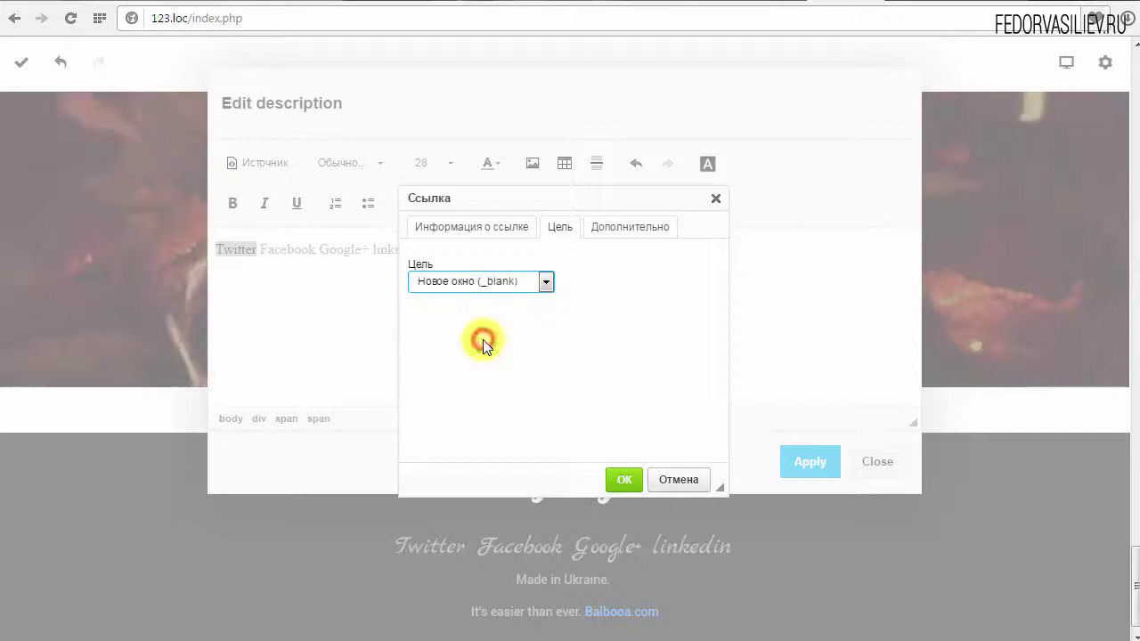
left_click(647, 227)
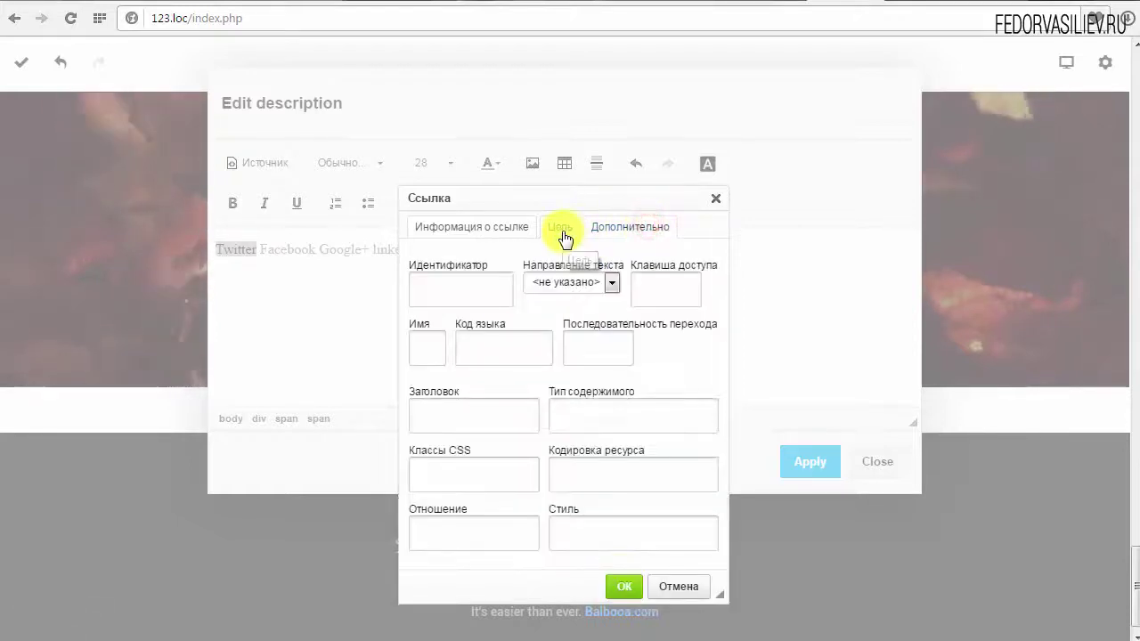
left_click(464, 232)
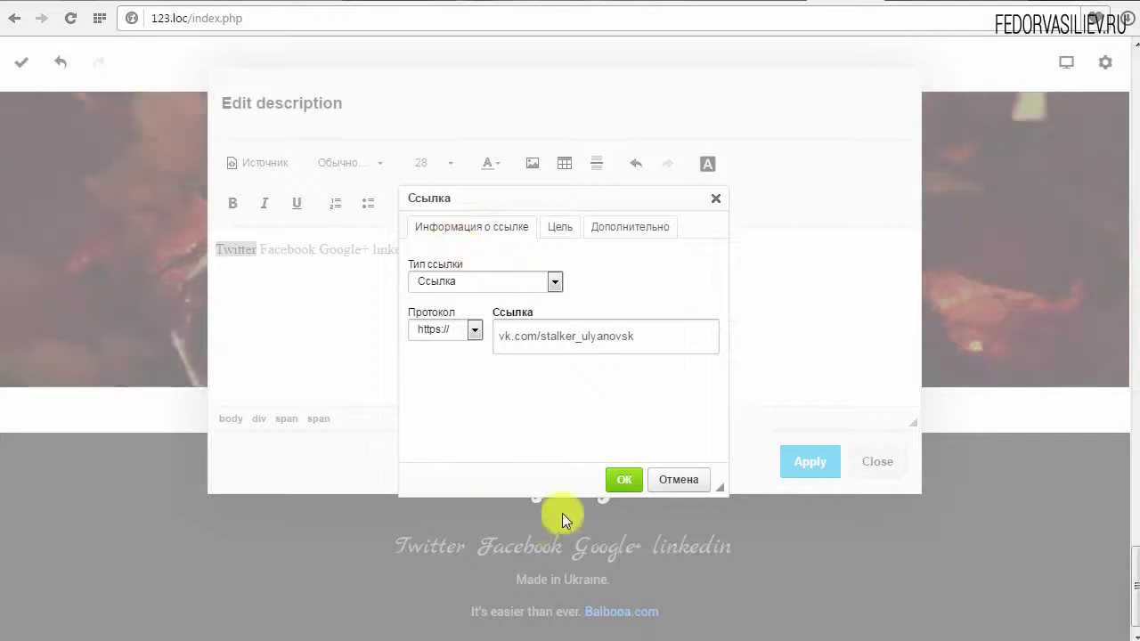
left_click(621, 481)
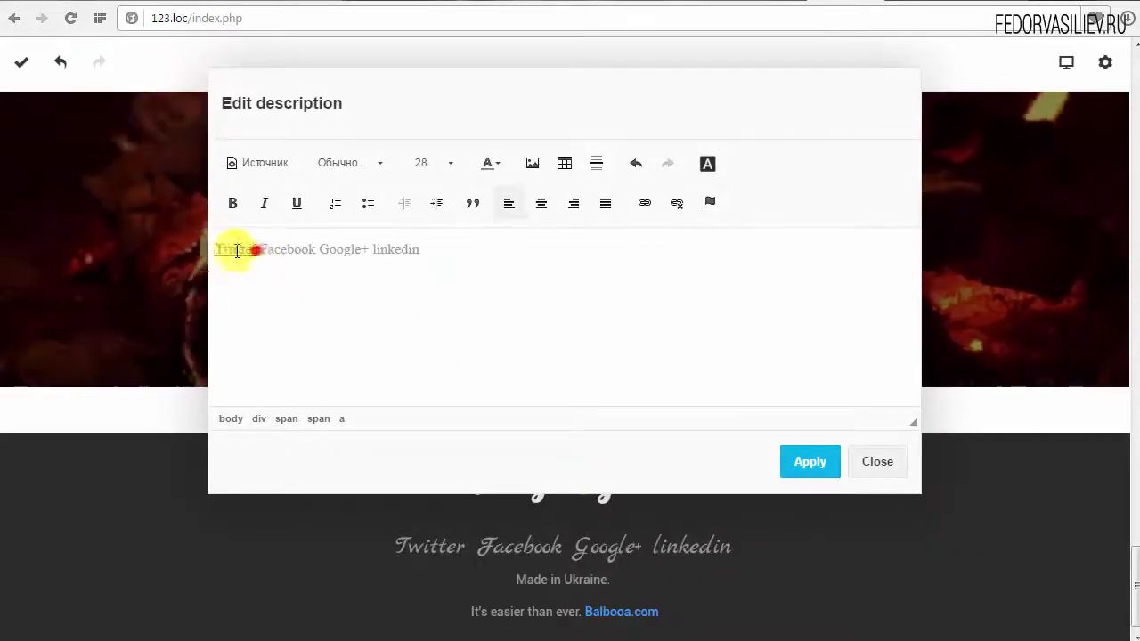
left_click(268, 247)
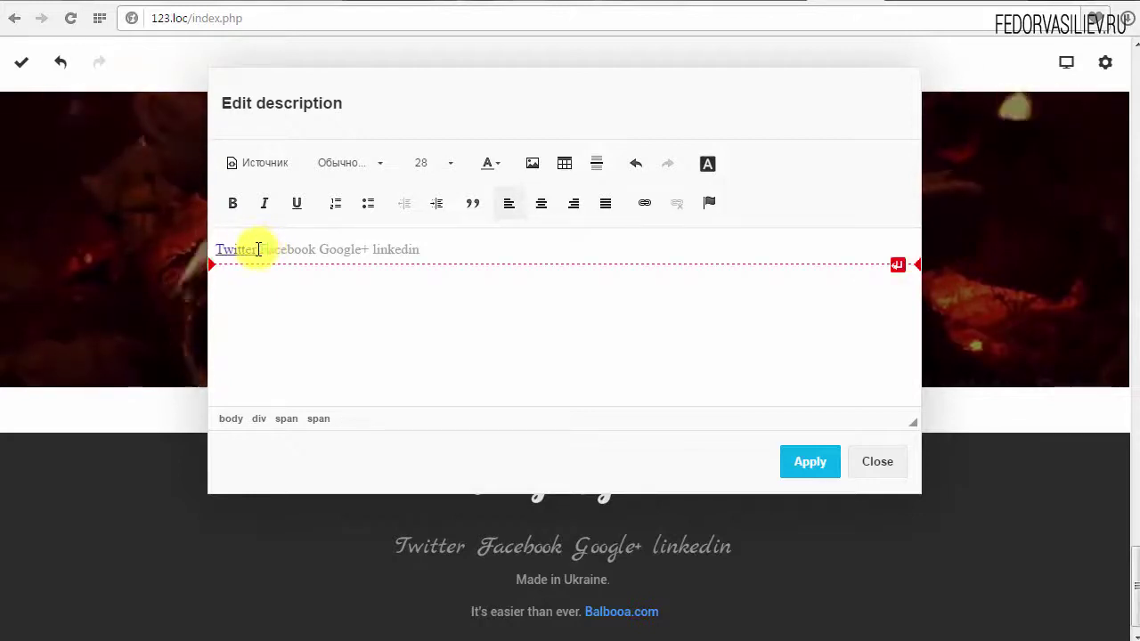
left_click(816, 463)
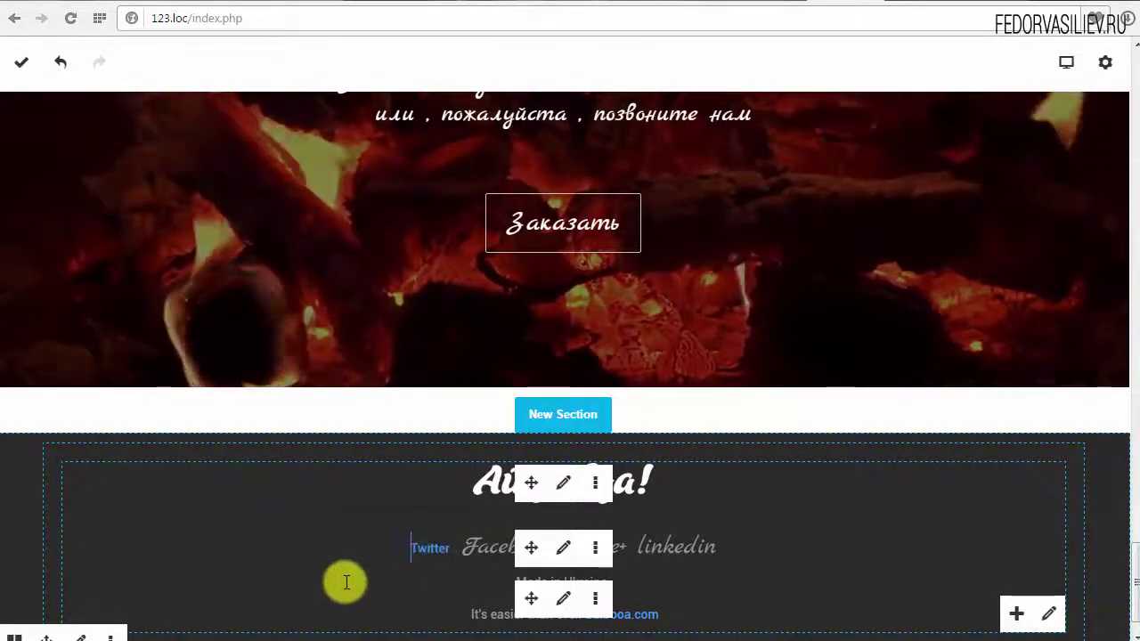
Examine the formatting options available for the linked word Twitter in the footer, both inline and in its description editor
left_click_drag(415, 559, 440, 563)
double_click(432, 550)
left_click(461, 543)
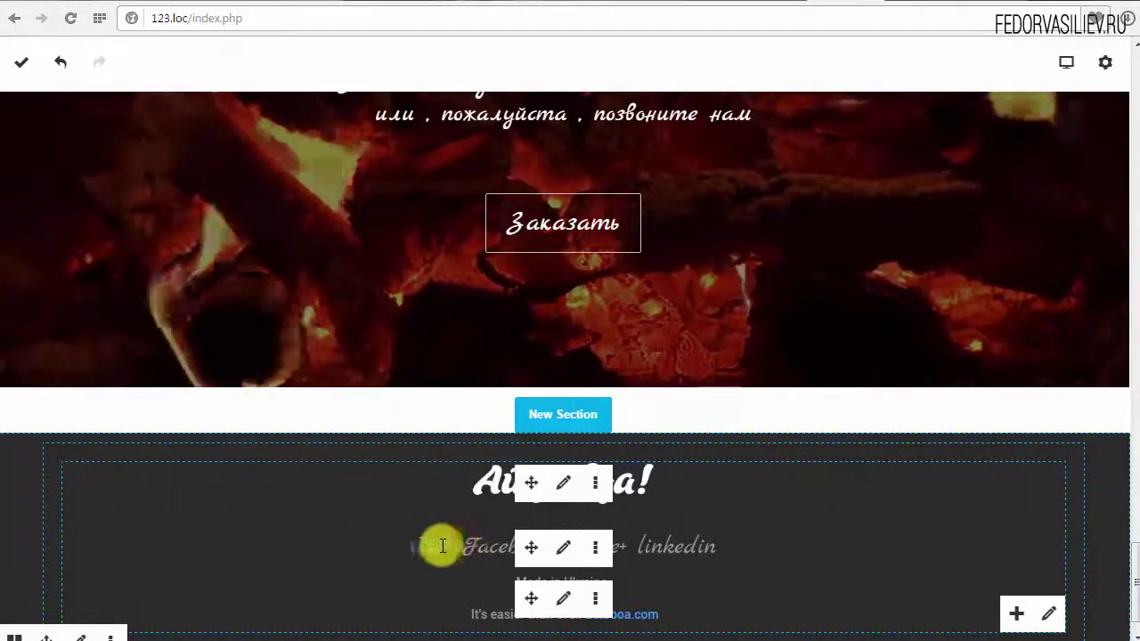
double_click(420, 547)
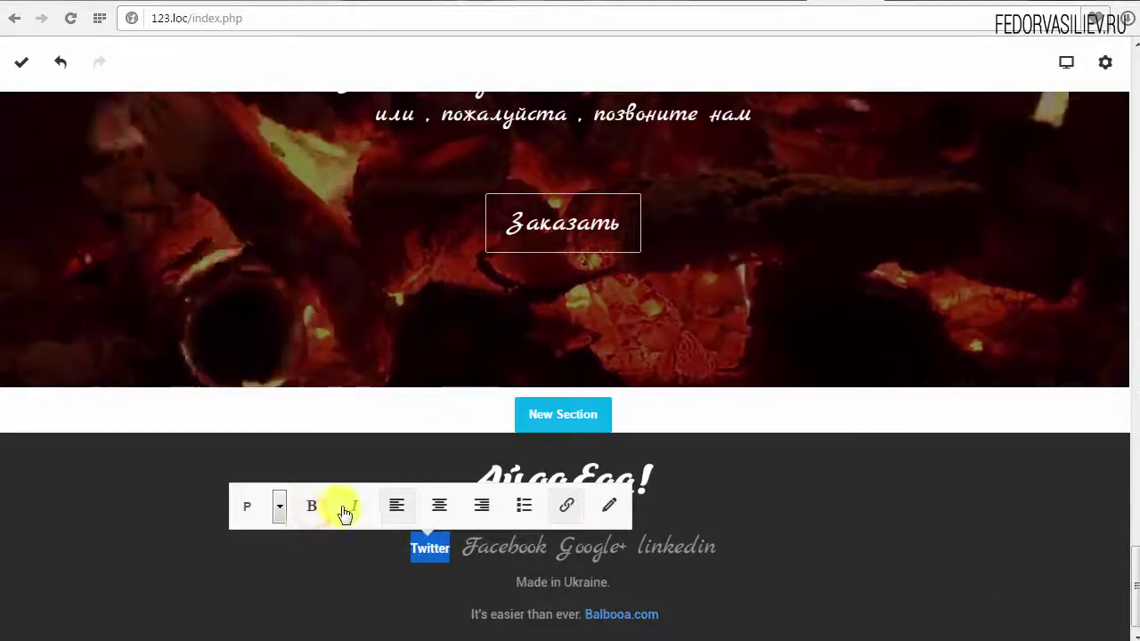
left_click(279, 510)
left_click(281, 511)
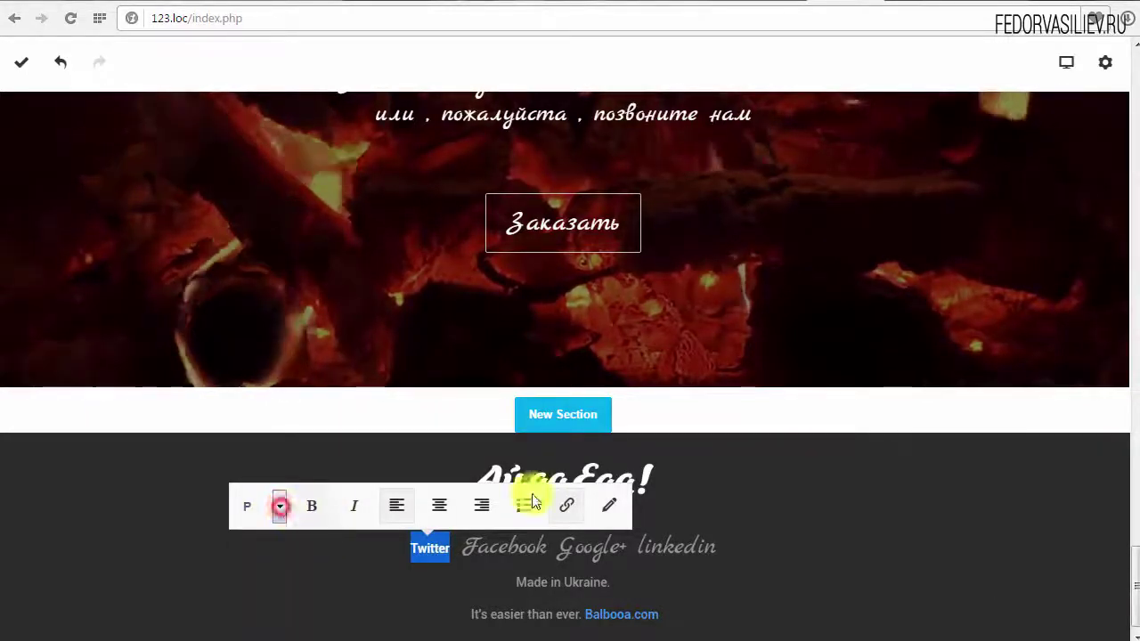
left_click(610, 506)
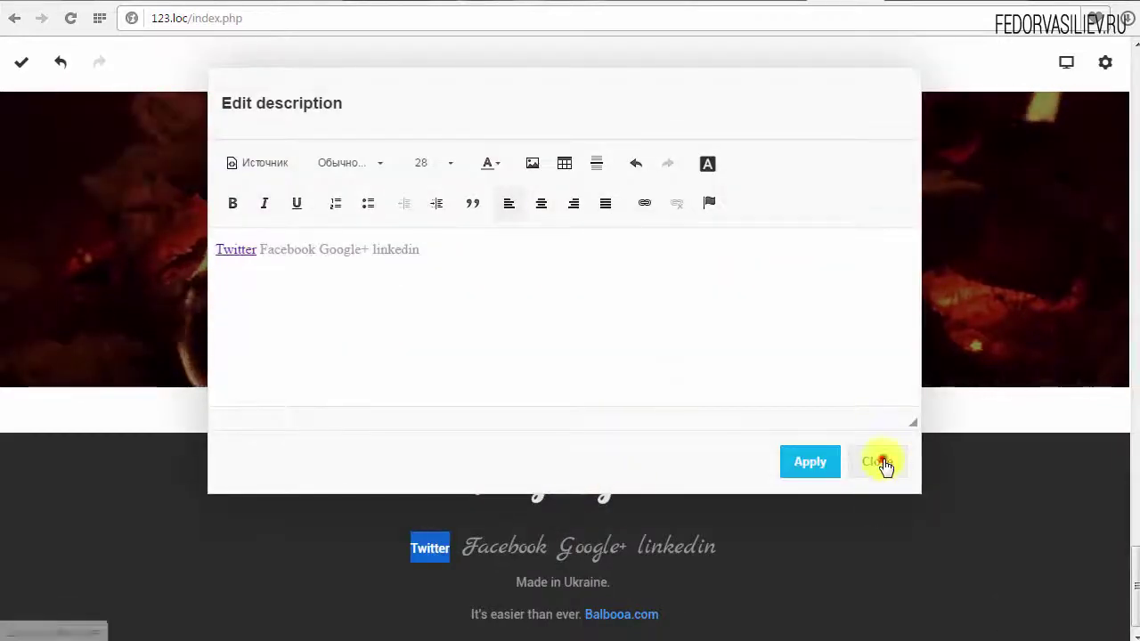
left_click(884, 463)
left_click(501, 546)
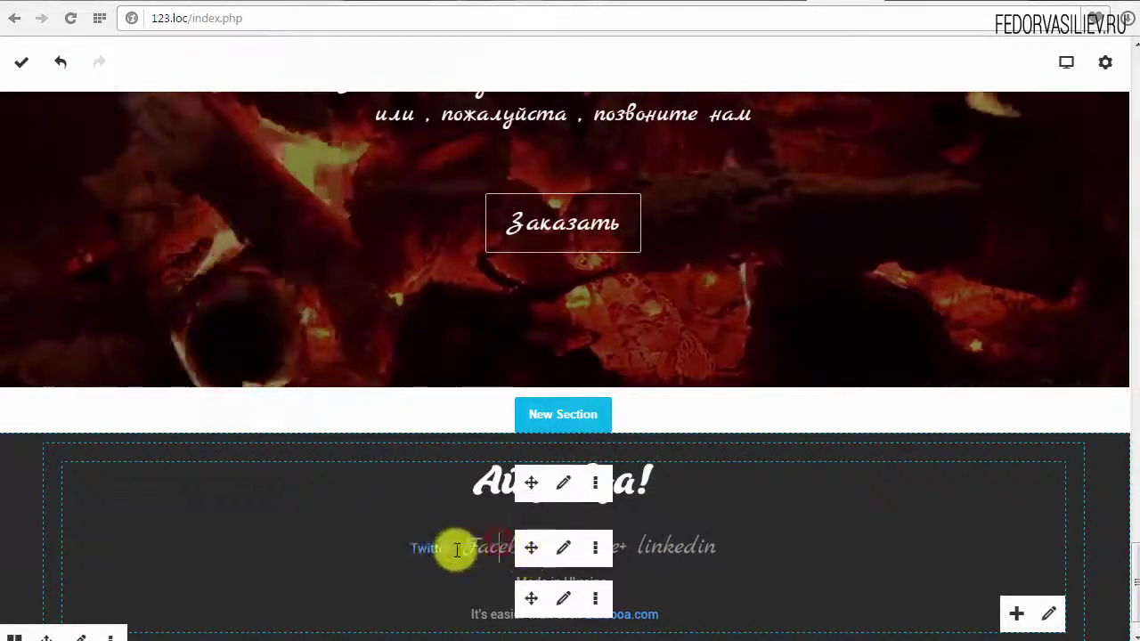
left_click_drag(457, 550, 389, 549)
left_click(472, 545)
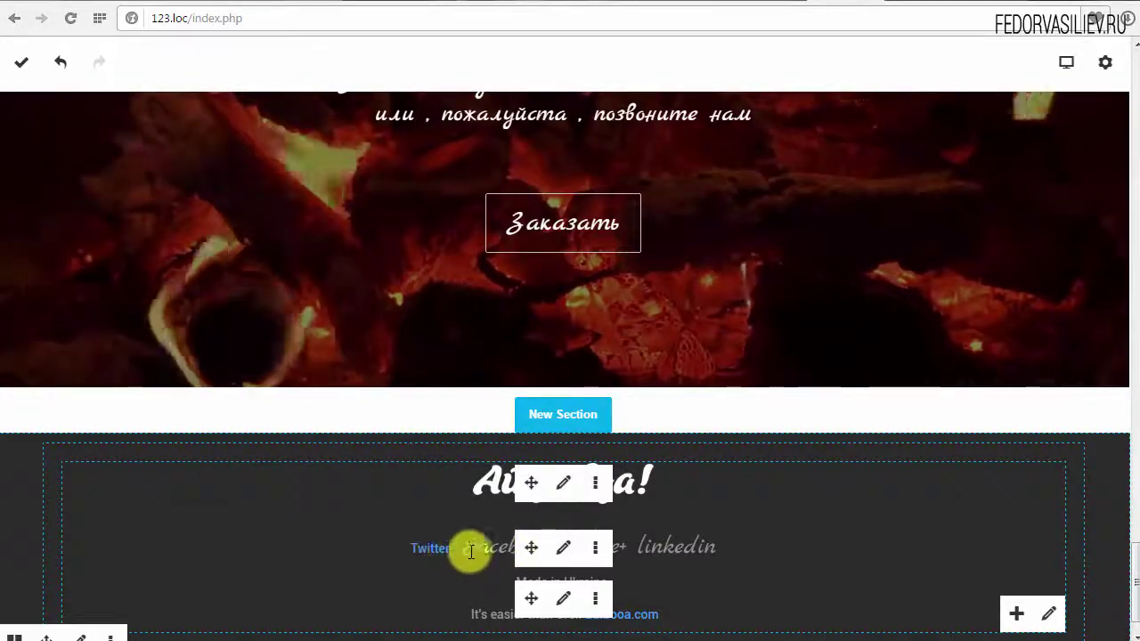
Set the footer's paragraph typography to the Marck Script 400 font in the theme configuration
left_click_drag(1136, 588, 1131, 628)
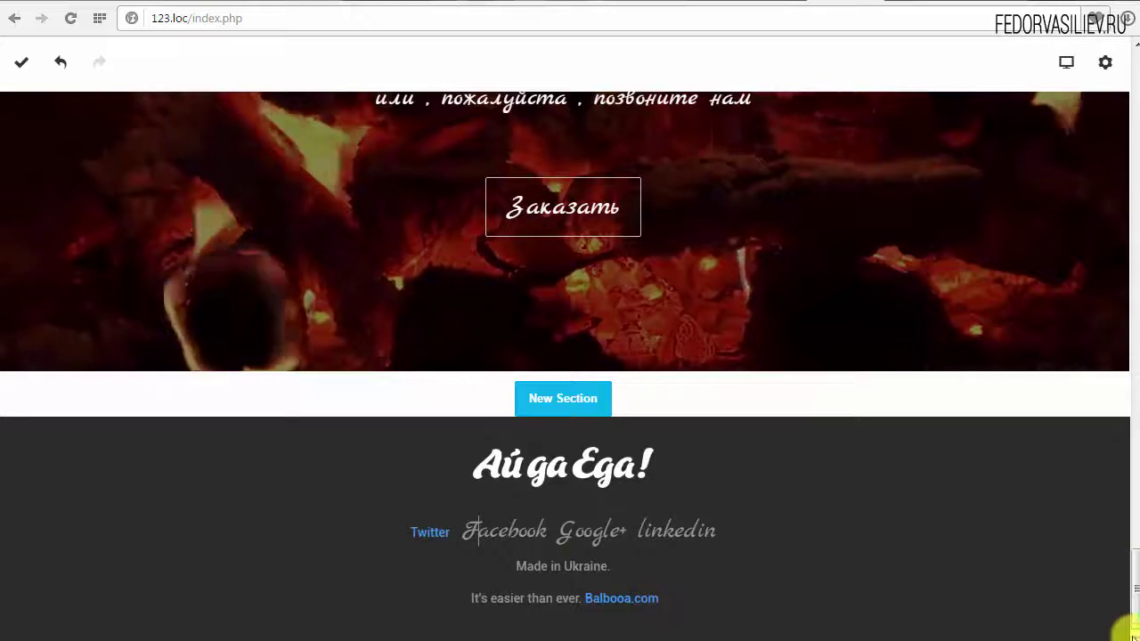
left_click(1107, 62)
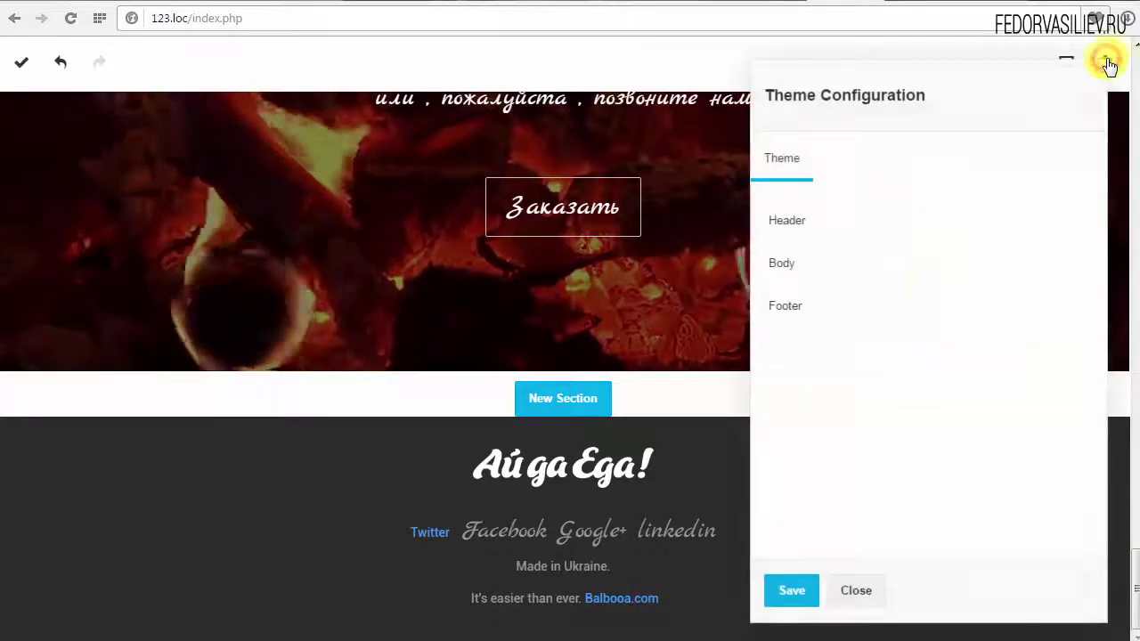
left_click(789, 317)
left_click(845, 160)
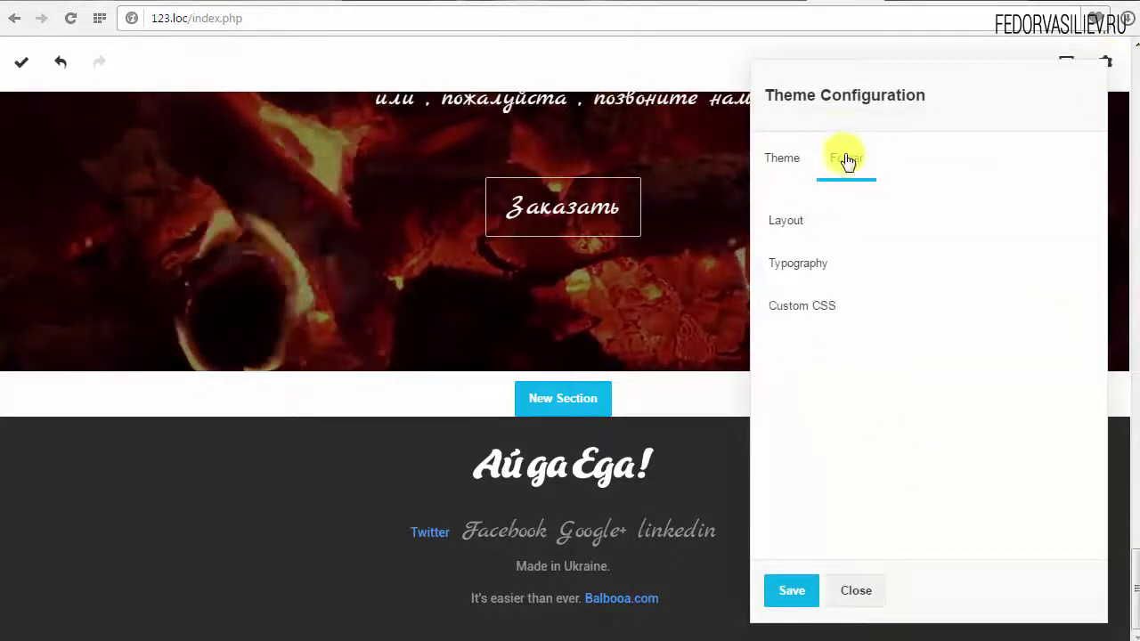
left_click(791, 225)
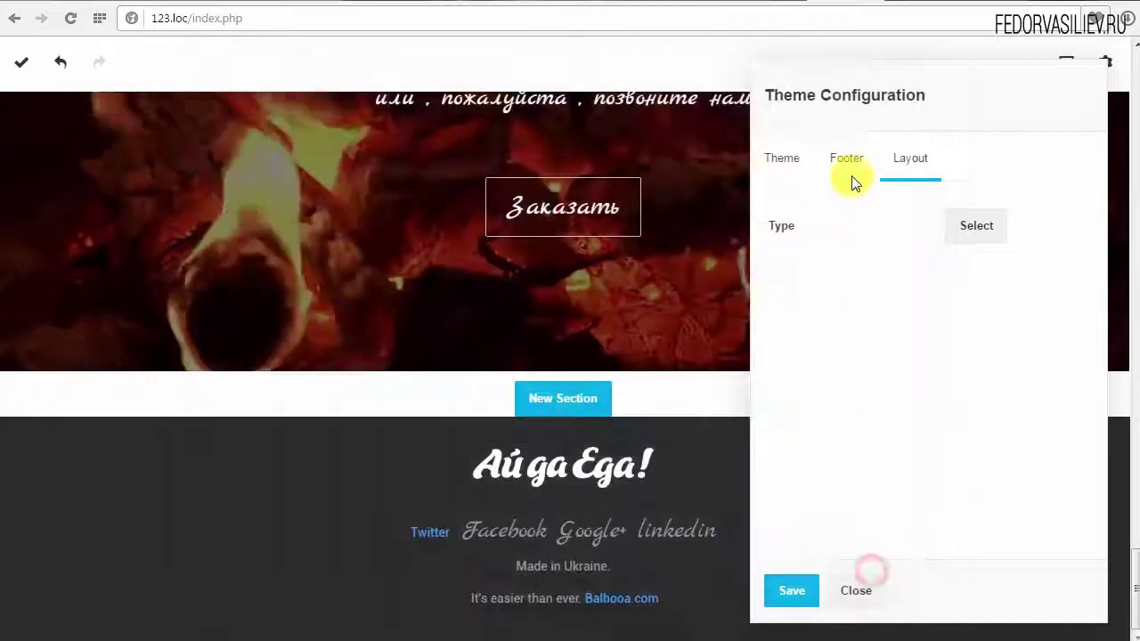
left_click(851, 177)
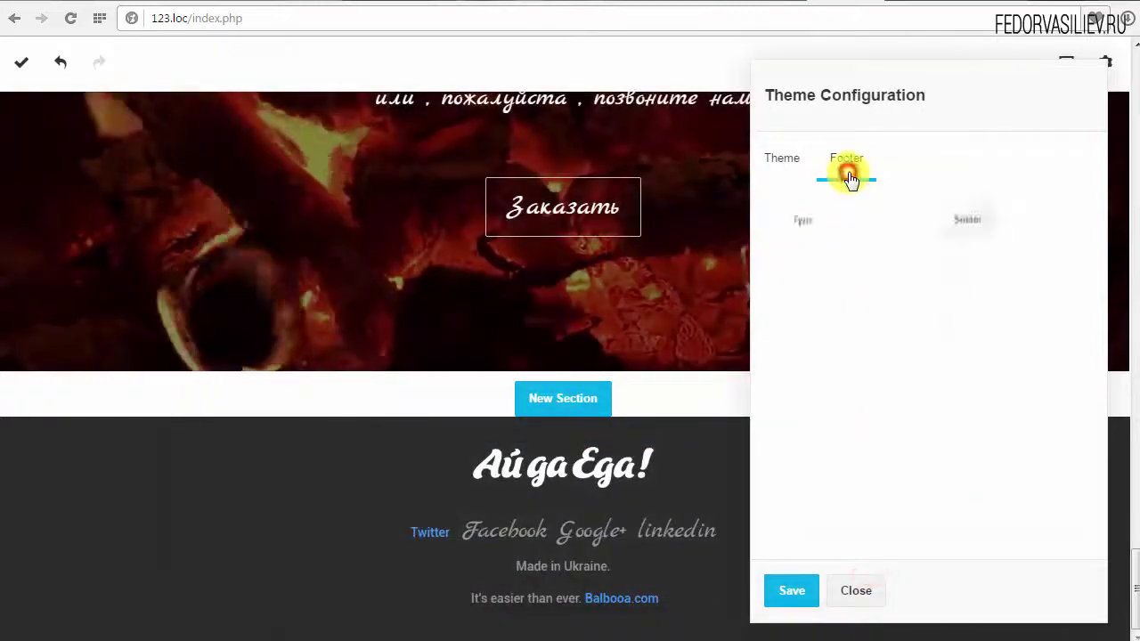
left_click(806, 272)
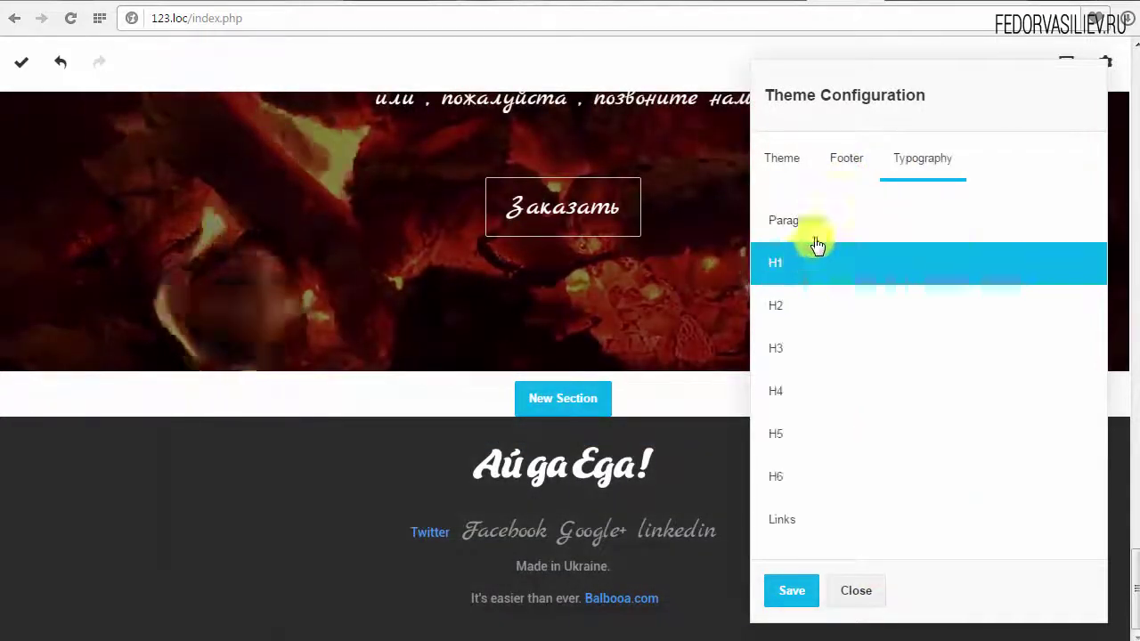
left_click(822, 231)
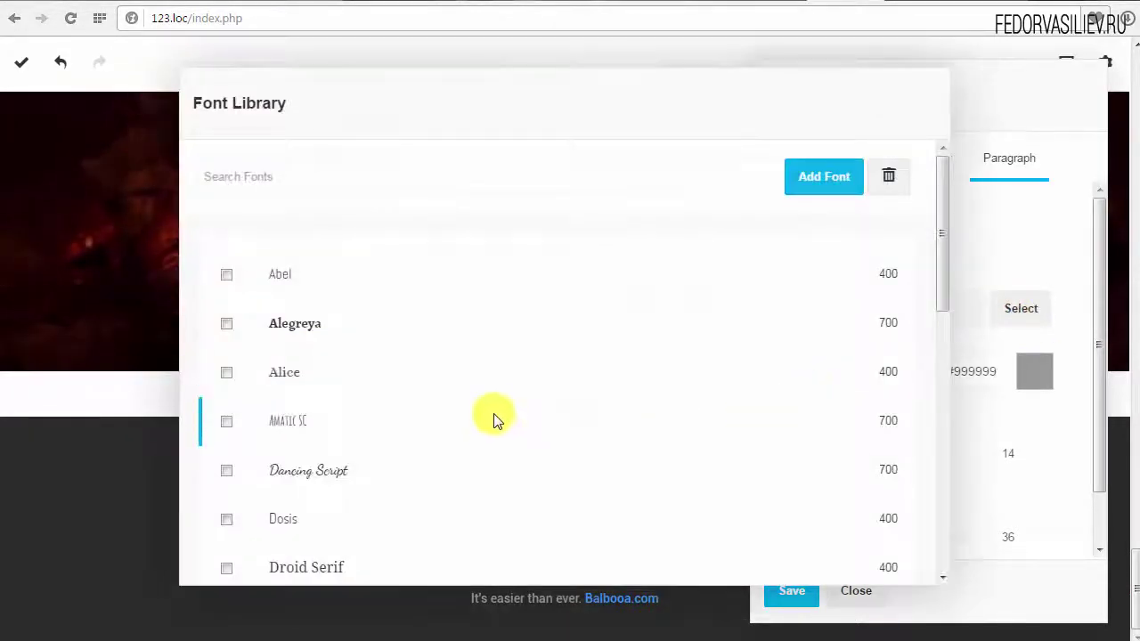
scroll(496, 419, "down", 3)
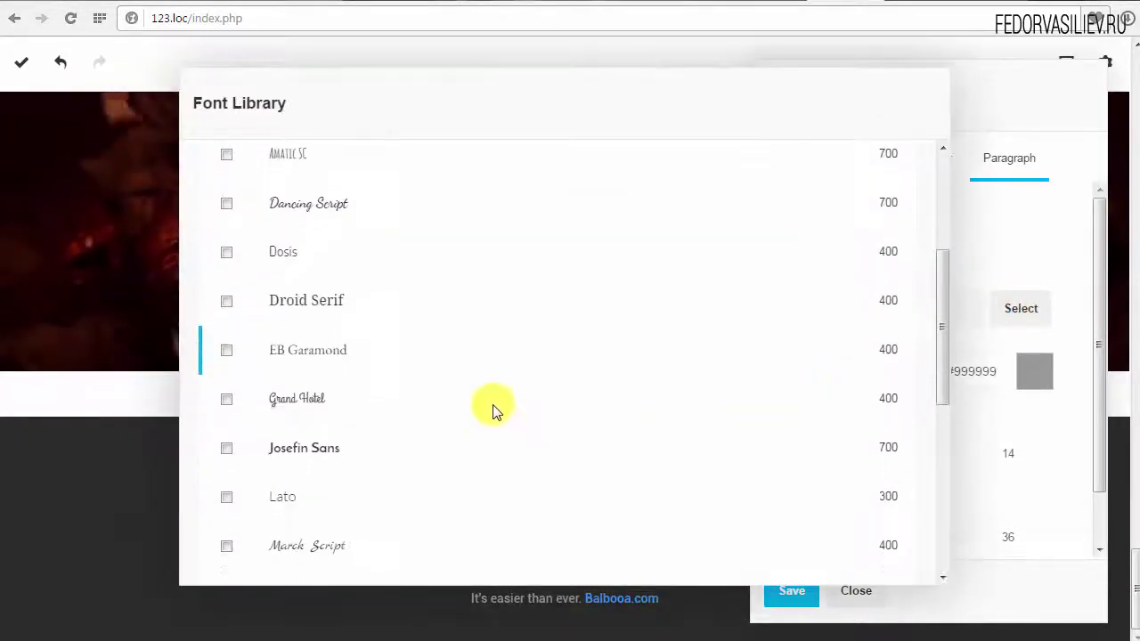
left_click(272, 543)
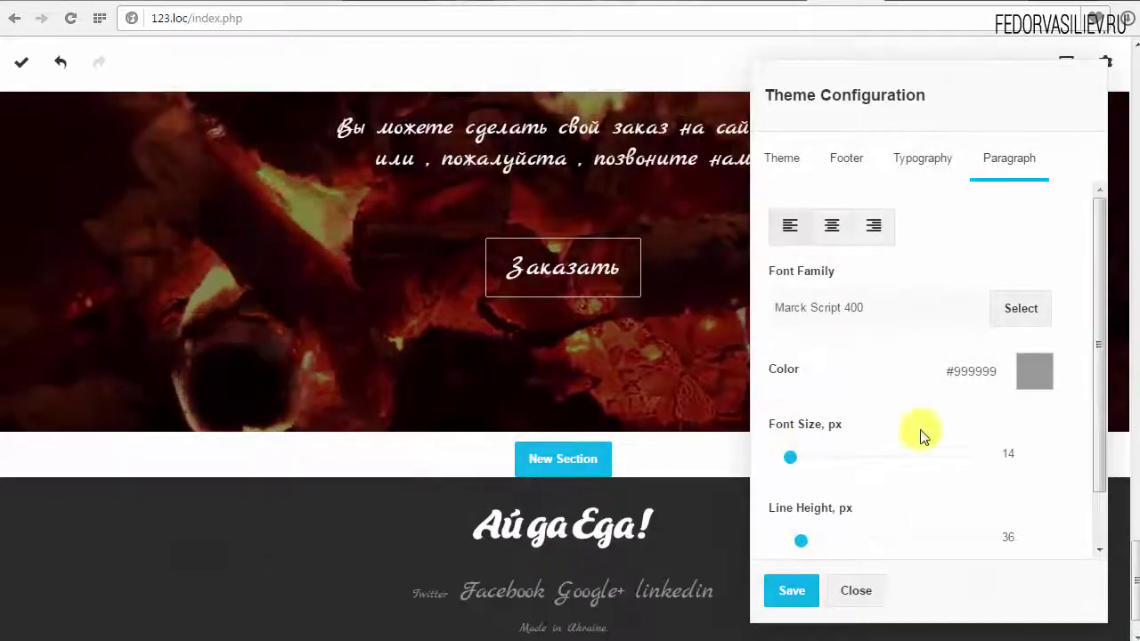
scroll(1086, 448, "down", 2)
scroll(1099, 285, "up", 2)
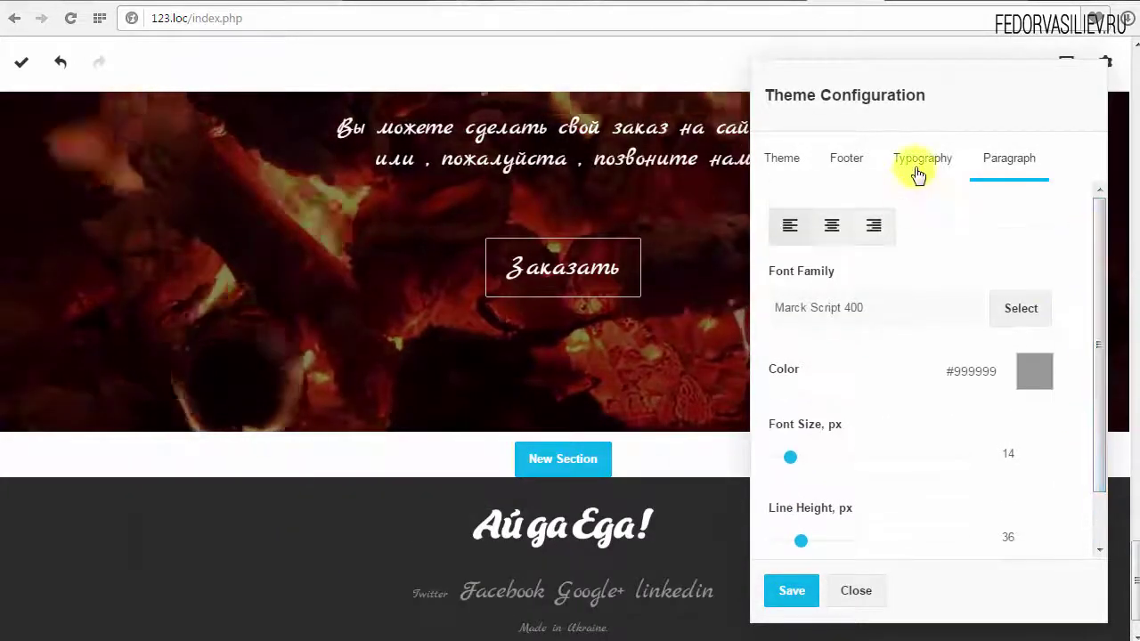
Set the footer's link colour to the grey #919191 in the typography settings
left_click(910, 167)
scroll(814, 514, "down", 1)
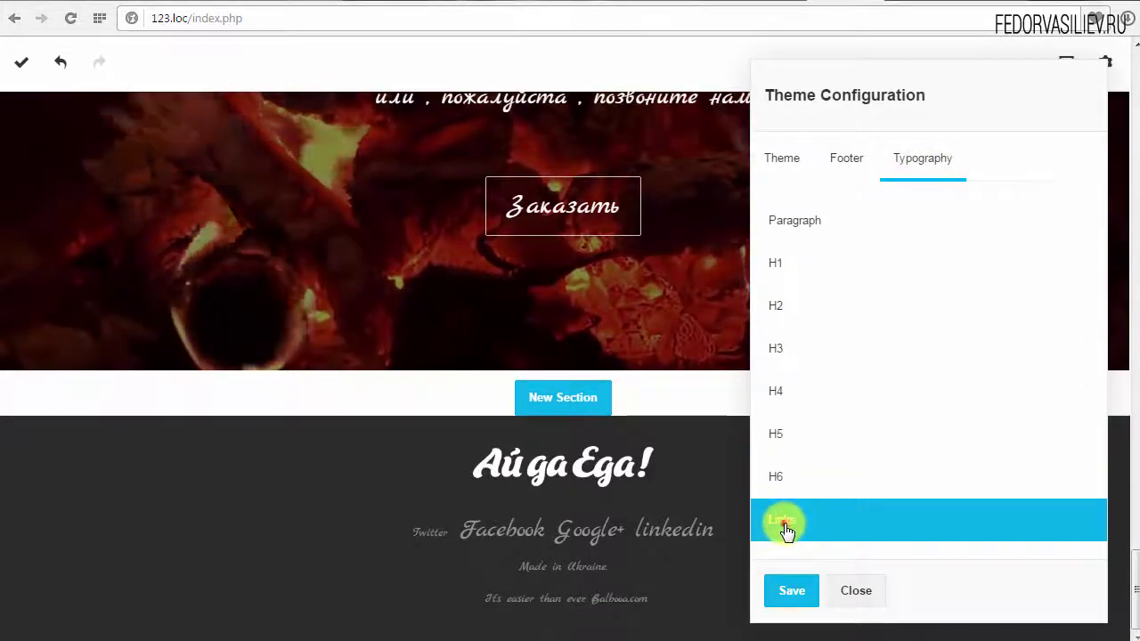
left_click(787, 529)
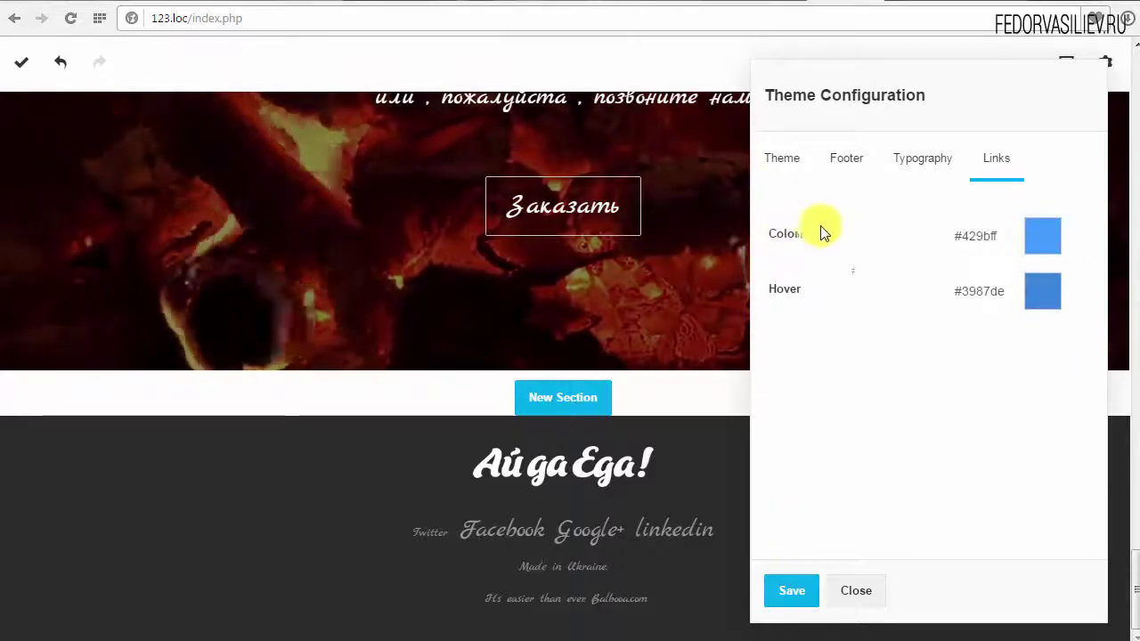
left_click(1038, 237)
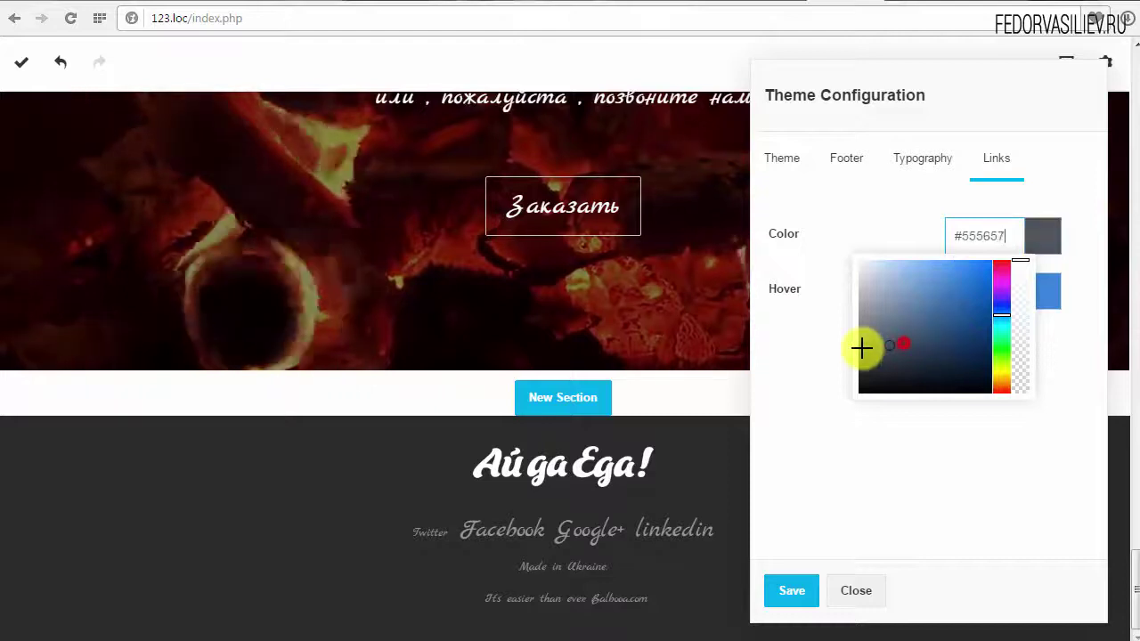
left_click_drag(853, 335, 846, 325)
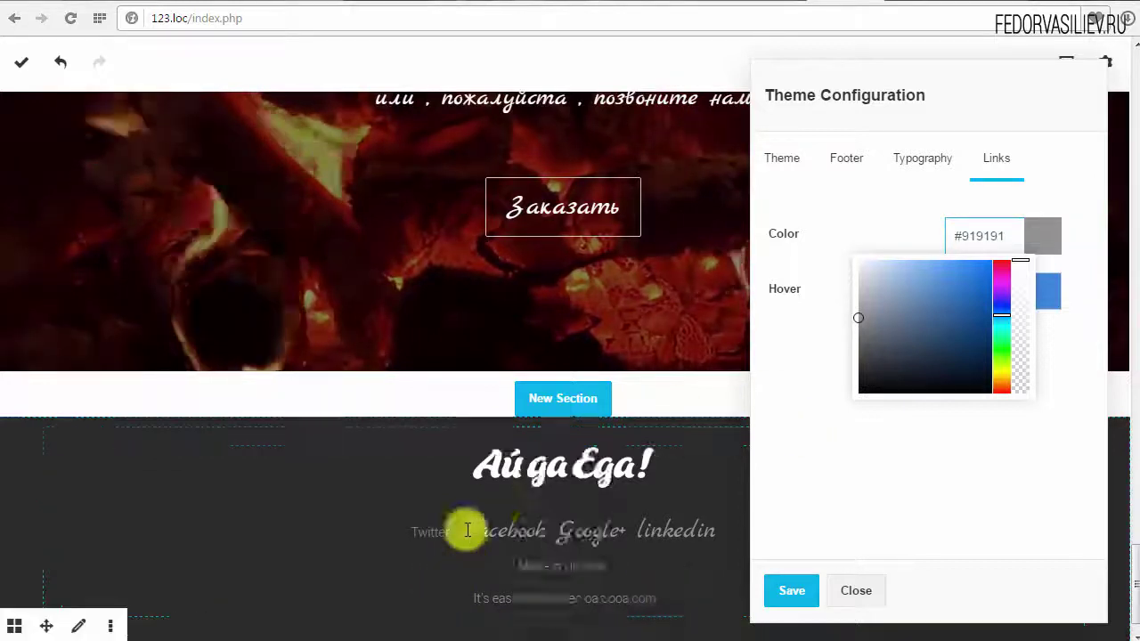
left_click(1069, 374)
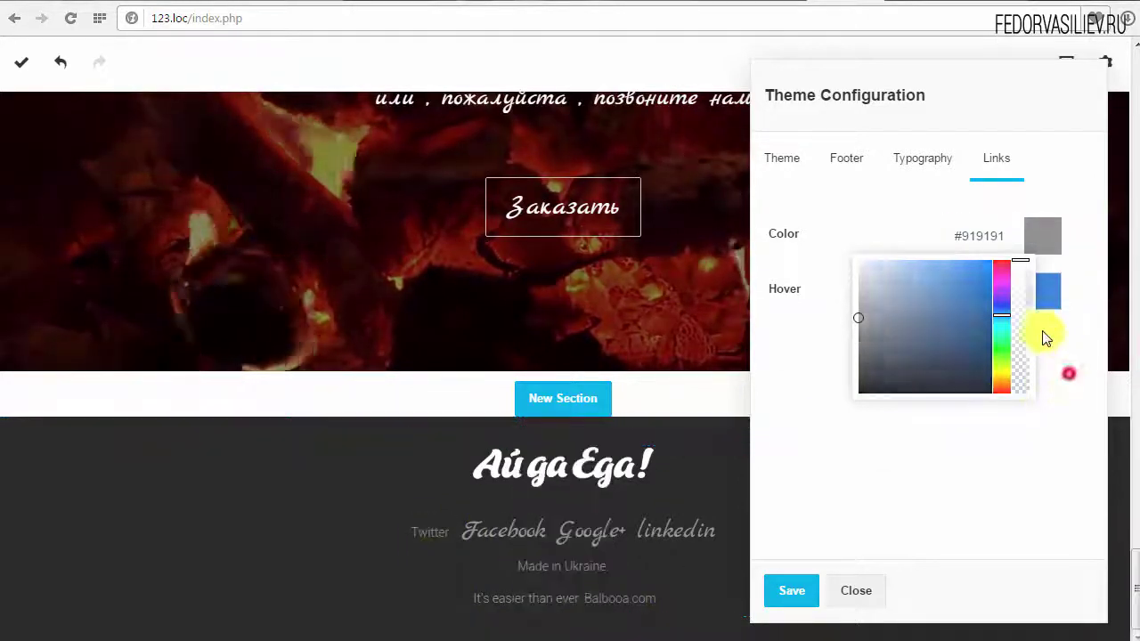
Set the footer links' hover colour to #666666 and save the theme configuration
left_click(1045, 294)
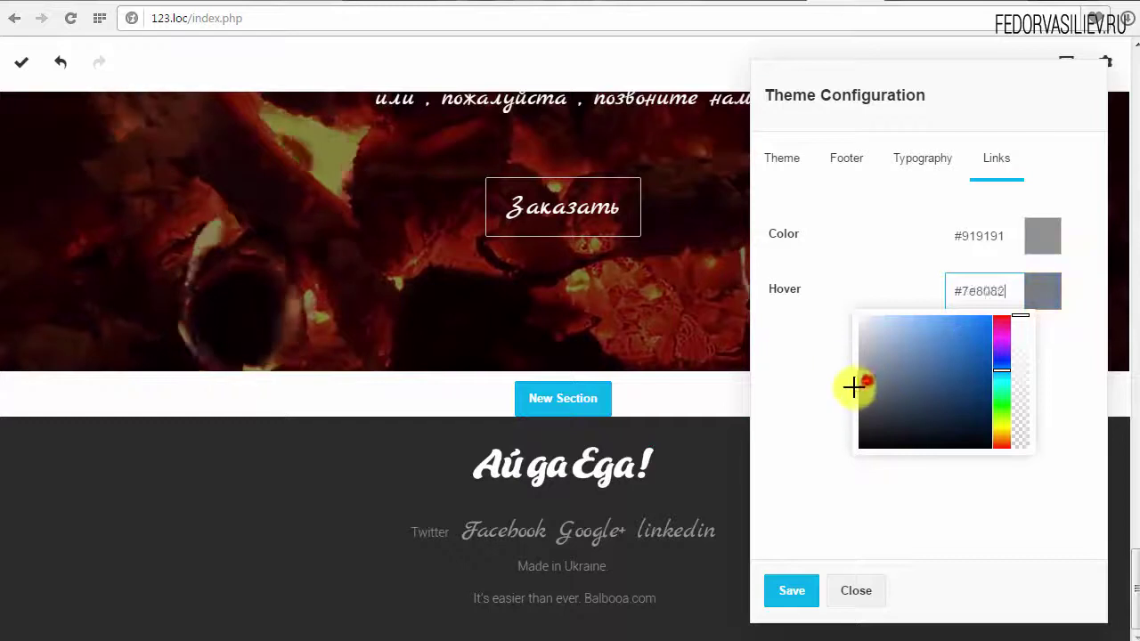
left_click(423, 534)
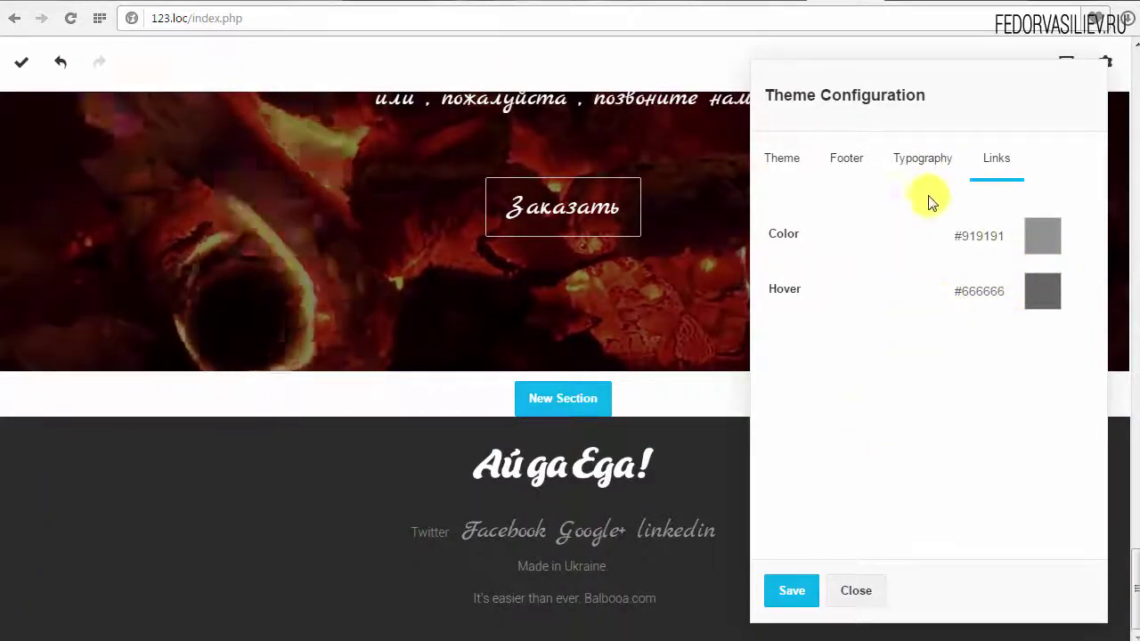
left_click(938, 169)
left_click(795, 594)
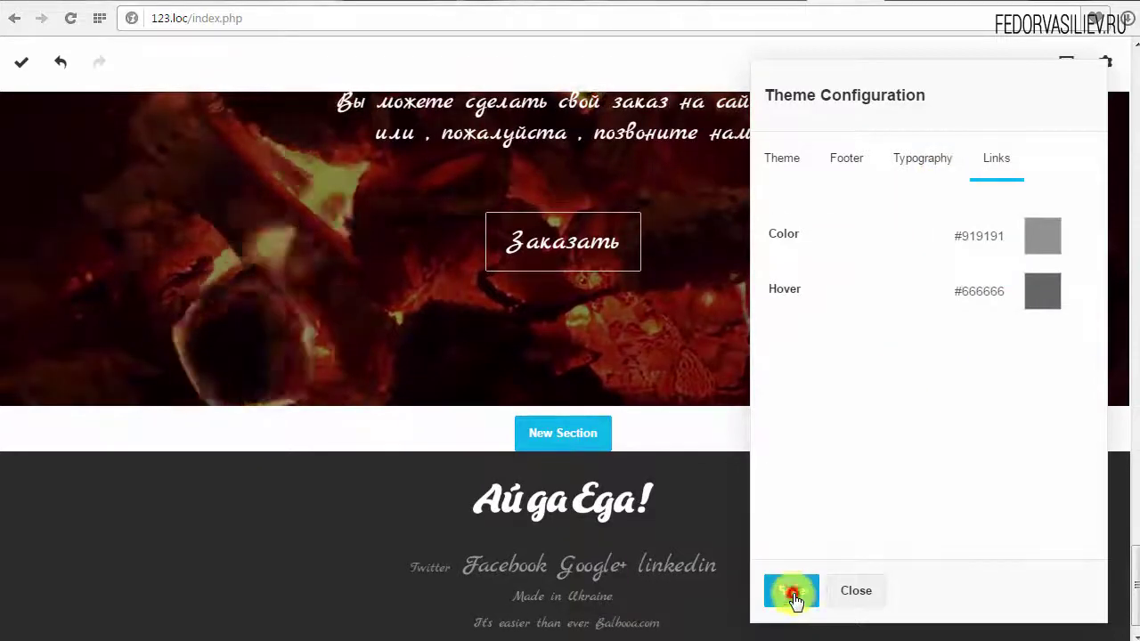
left_click(793, 594)
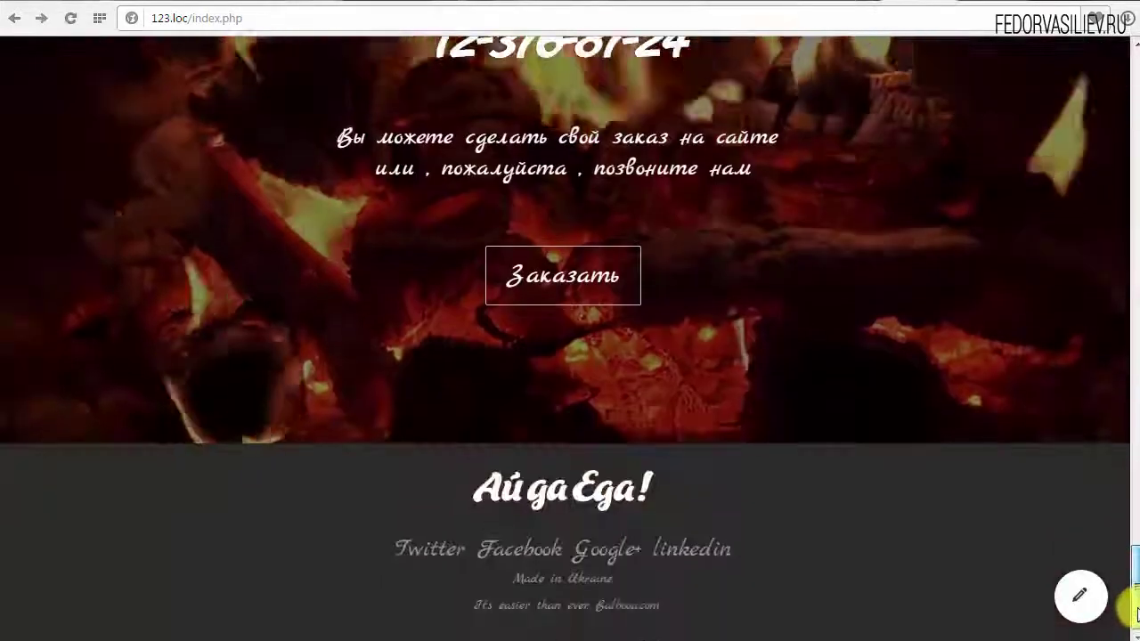
Check the two small text lines below the social network names in the footer of the live page
left_click_drag(509, 583, 615, 580)
left_click_drag(470, 606, 654, 600)
left_click(666, 611)
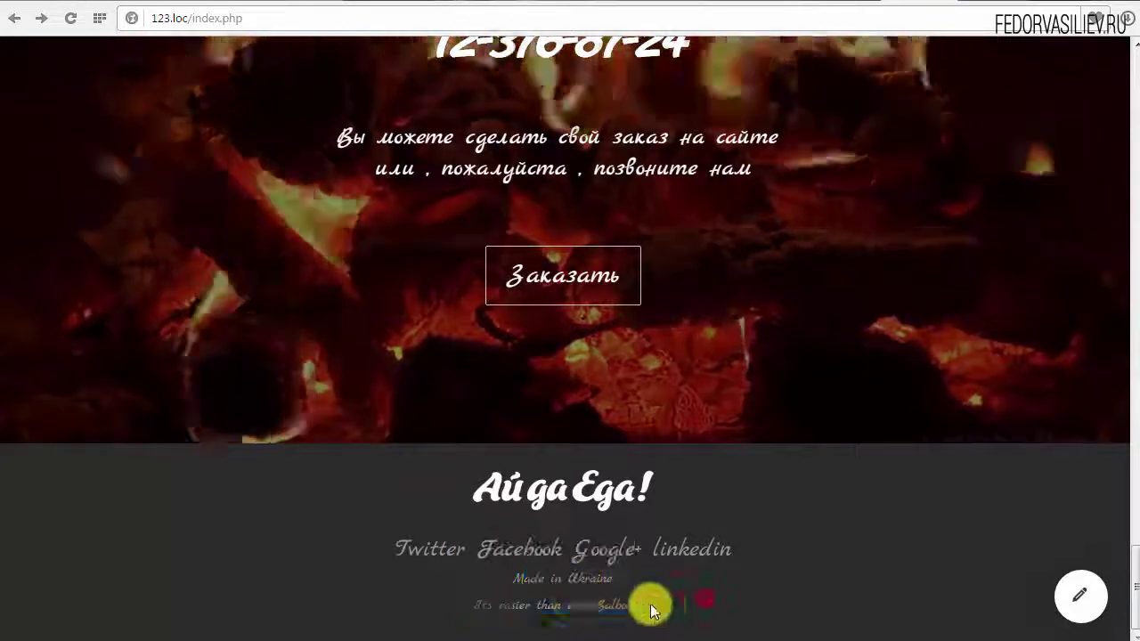
double_click(521, 580)
left_click_drag(643, 575, 697, 583)
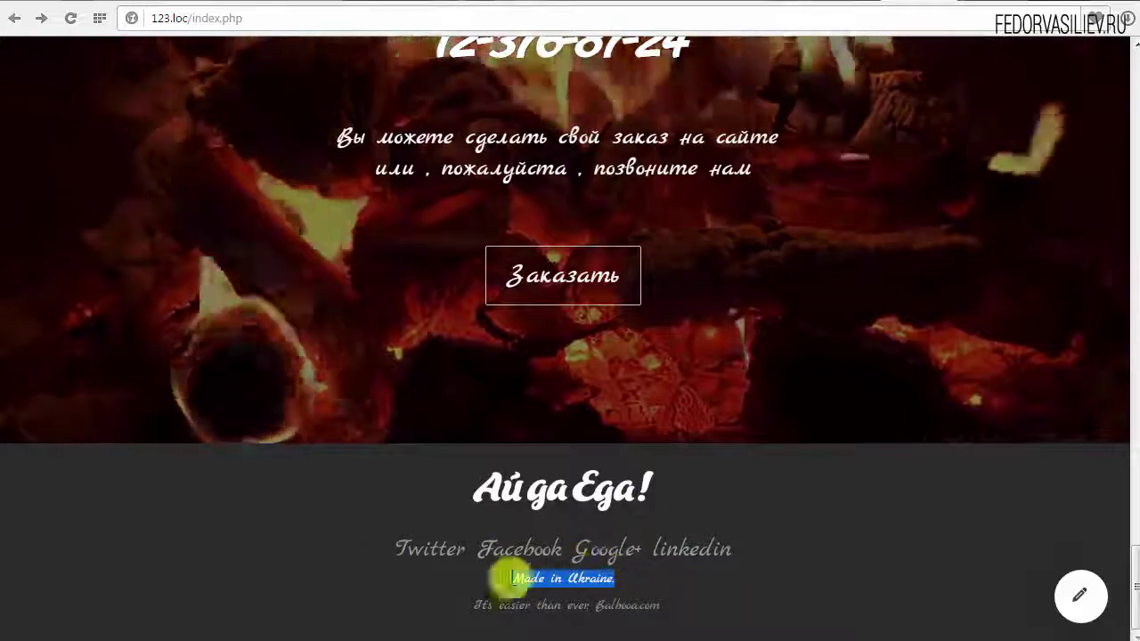
left_click(458, 605)
left_click_drag(515, 606, 415, 602)
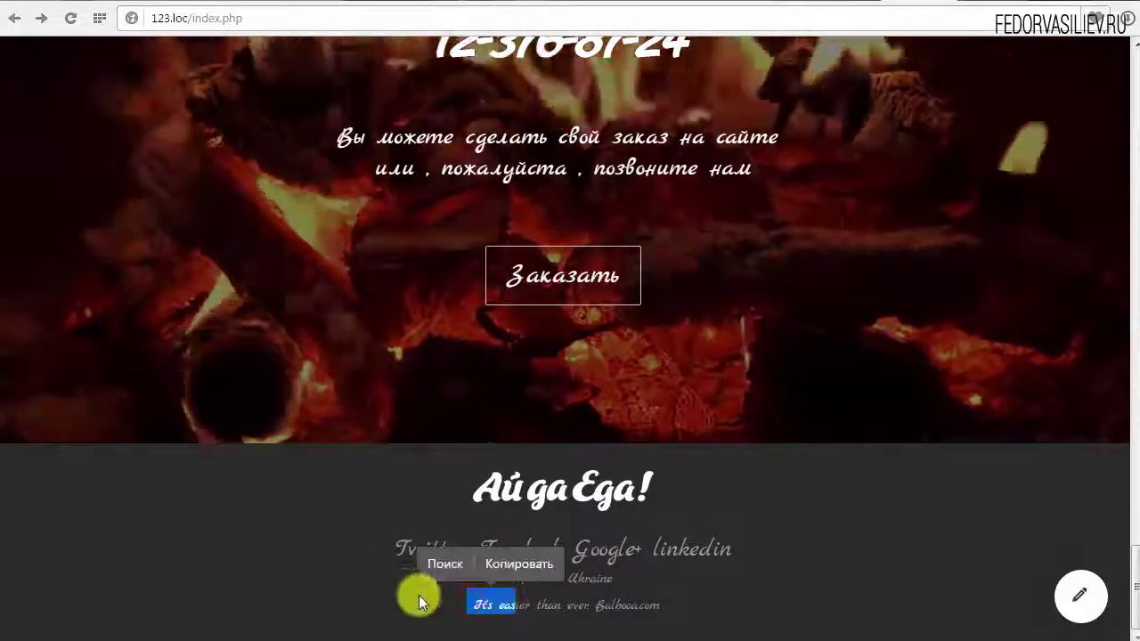
Examine the link colour settings in the theme's body typography and review the footer on the live page
left_click(1105, 61)
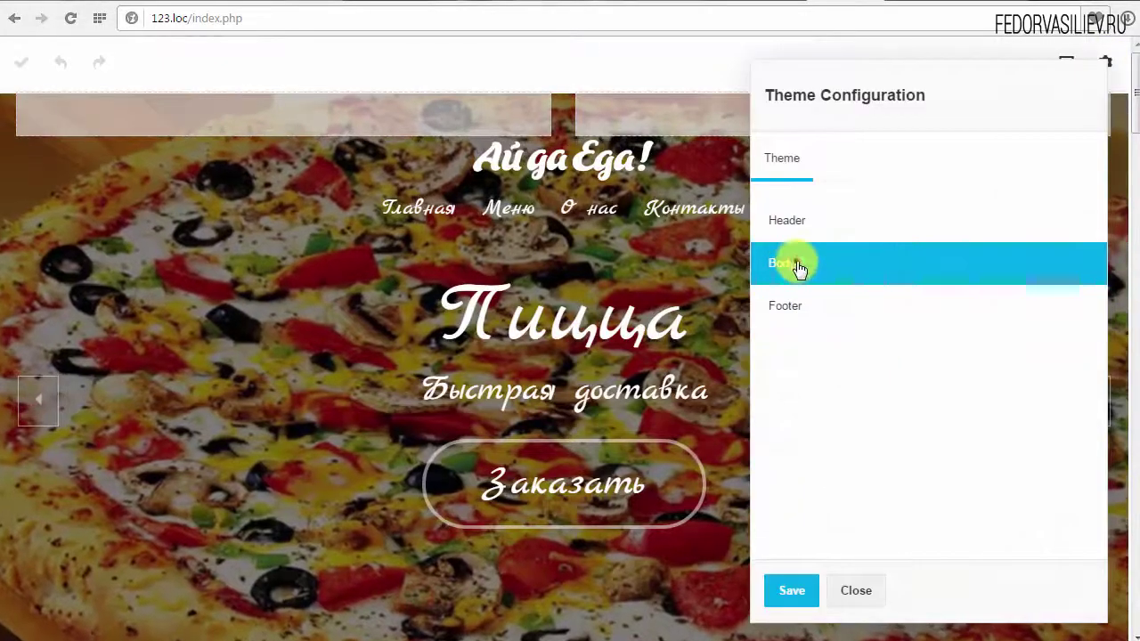
left_click(795, 265)
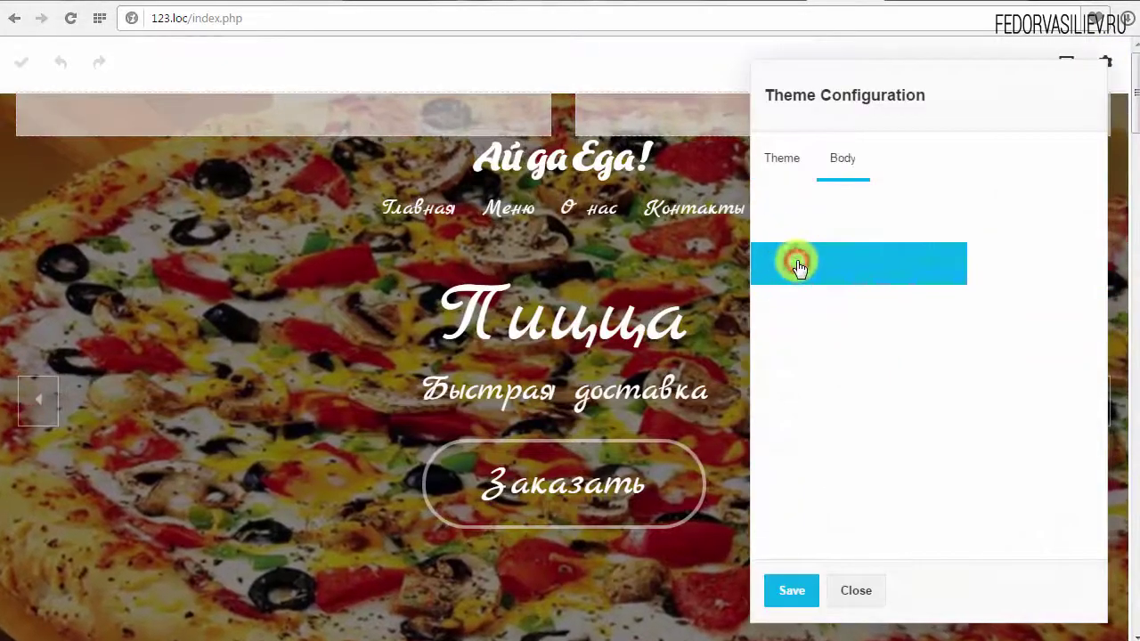
left_click(790, 304)
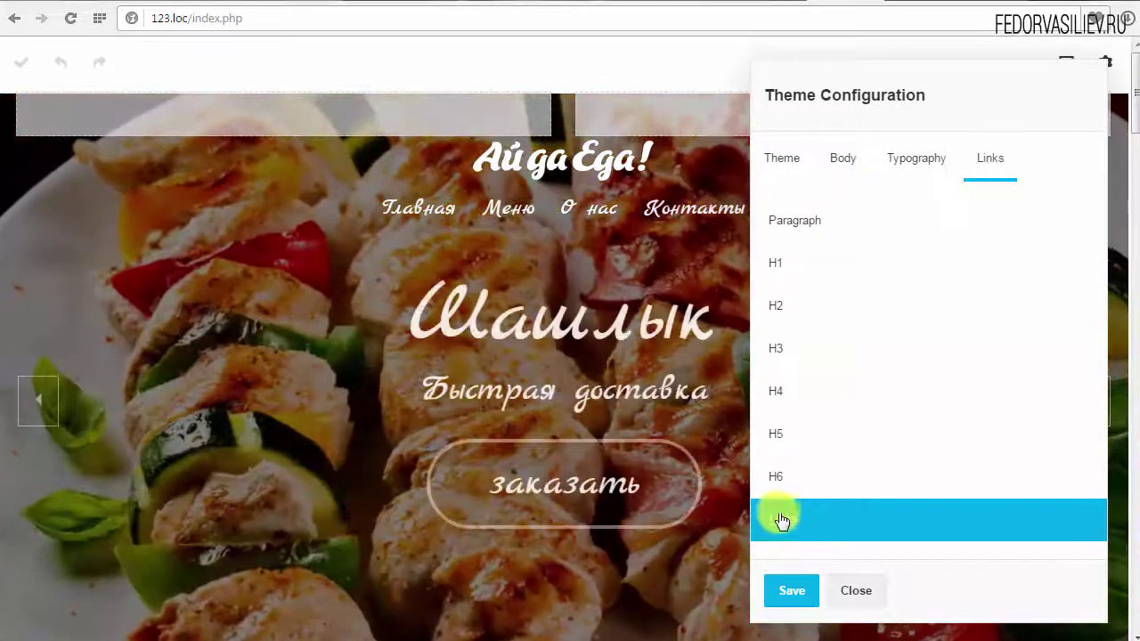
left_click(779, 519)
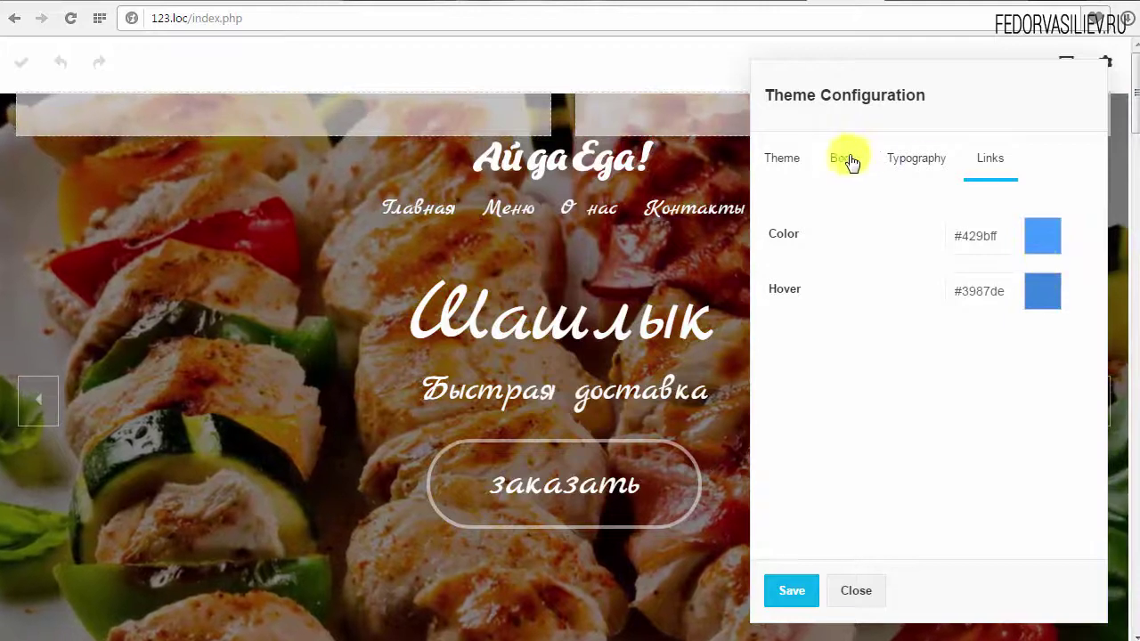
left_click(782, 163)
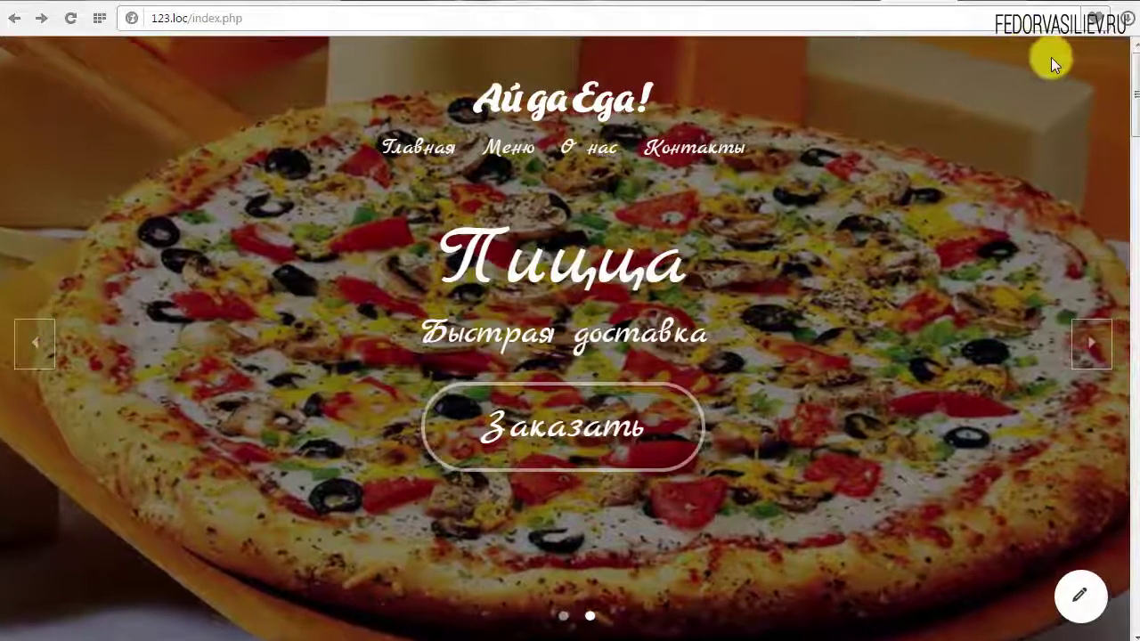
left_click_drag(1131, 102, 1114, 555)
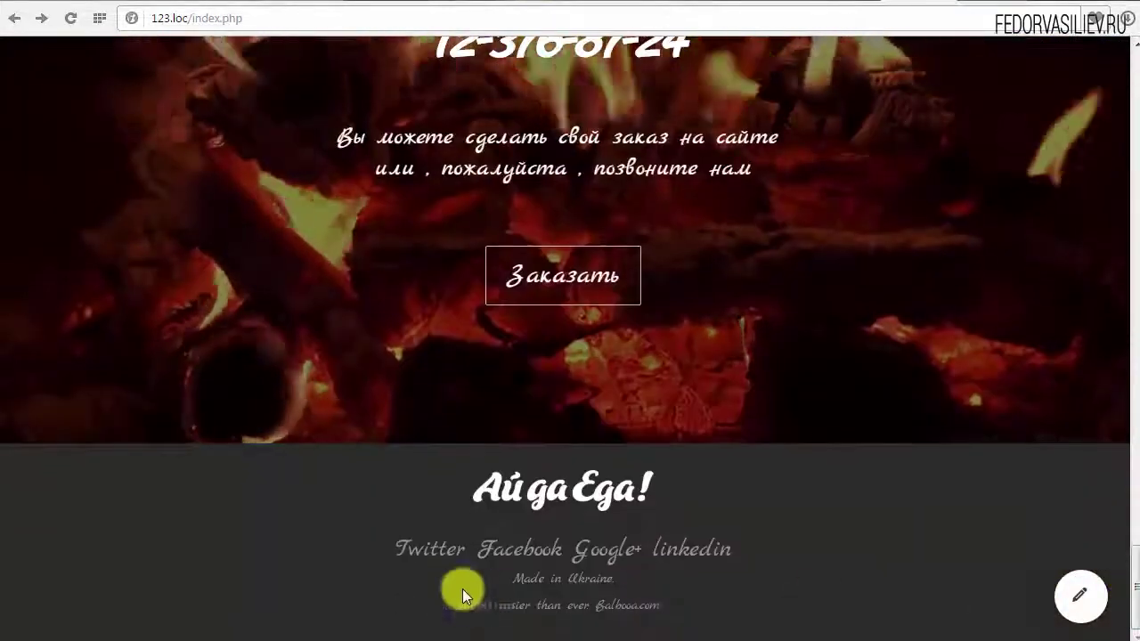
Add an Icon plugin to the second column of the header's top row, searching for "vk" and choosing the VK icon
left_click_drag(1124, 595, 1042, 62)
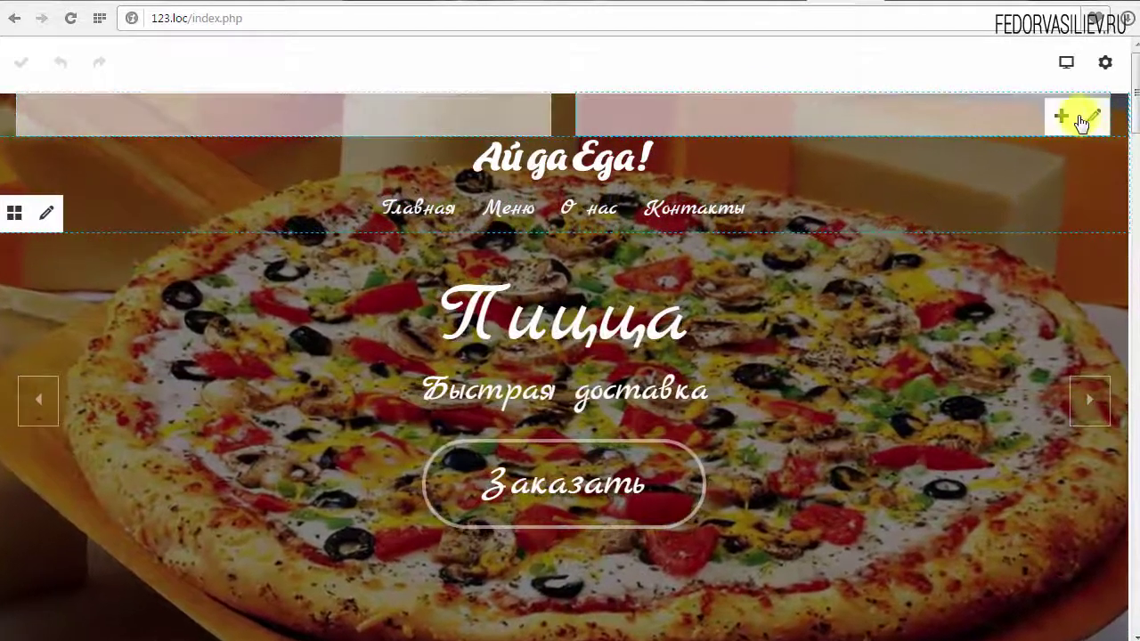
left_click(1065, 118)
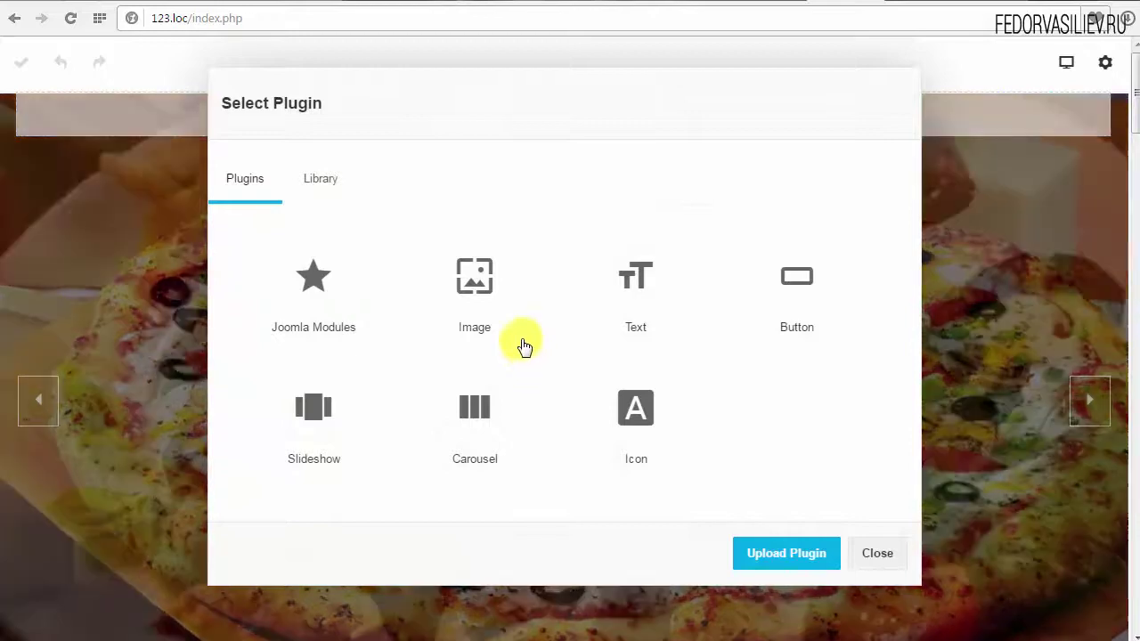
left_click(636, 408)
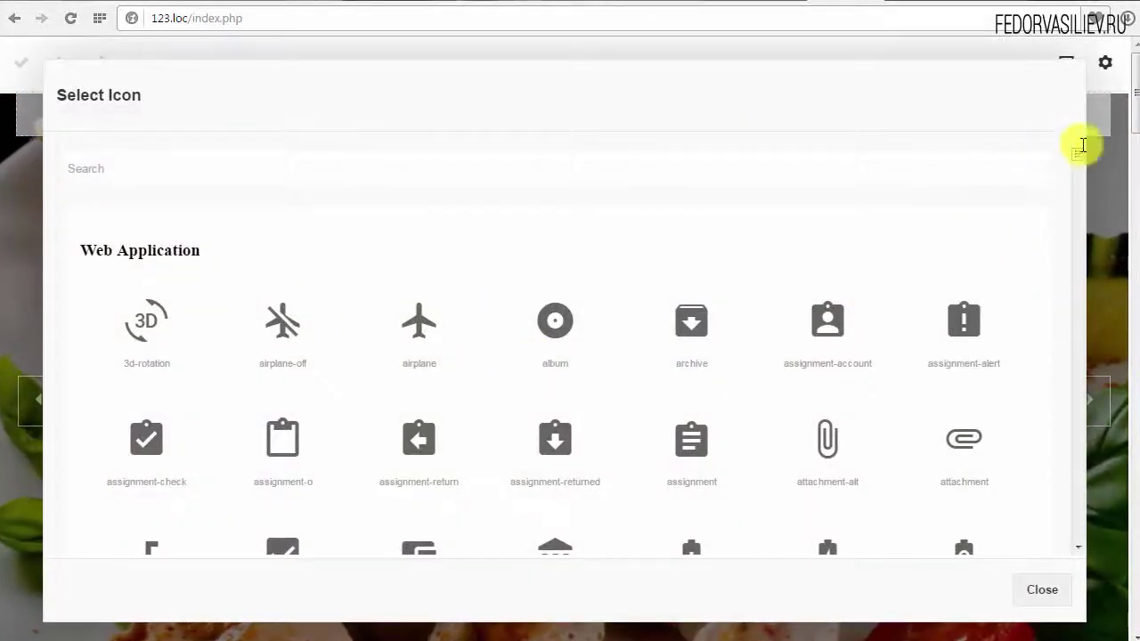
left_click_drag(1077, 160, 1084, 133)
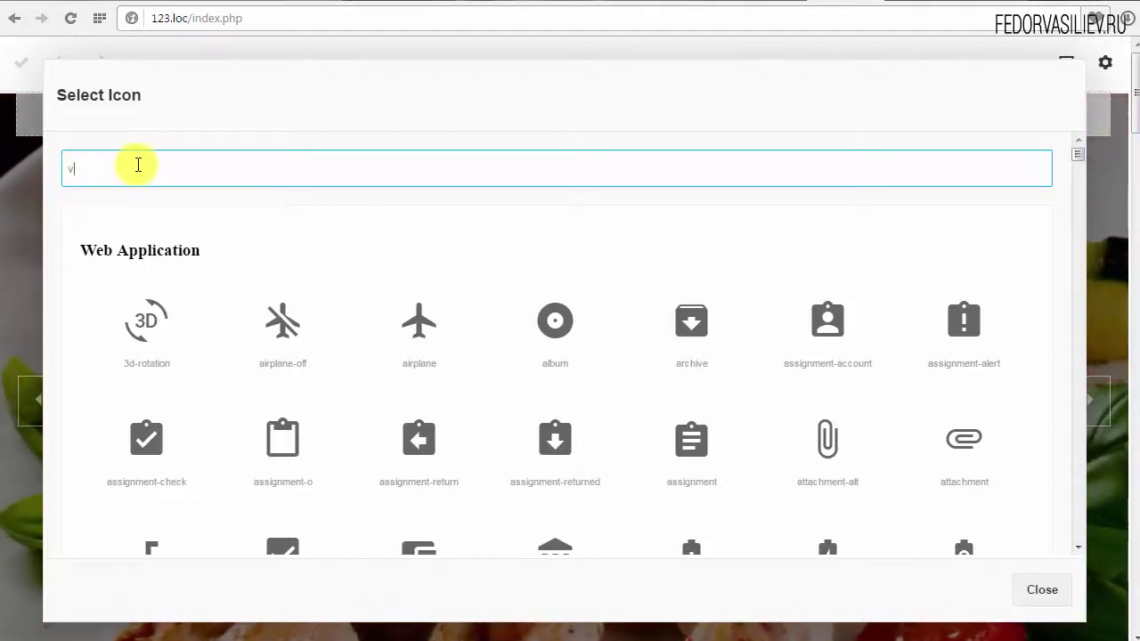
type("k")
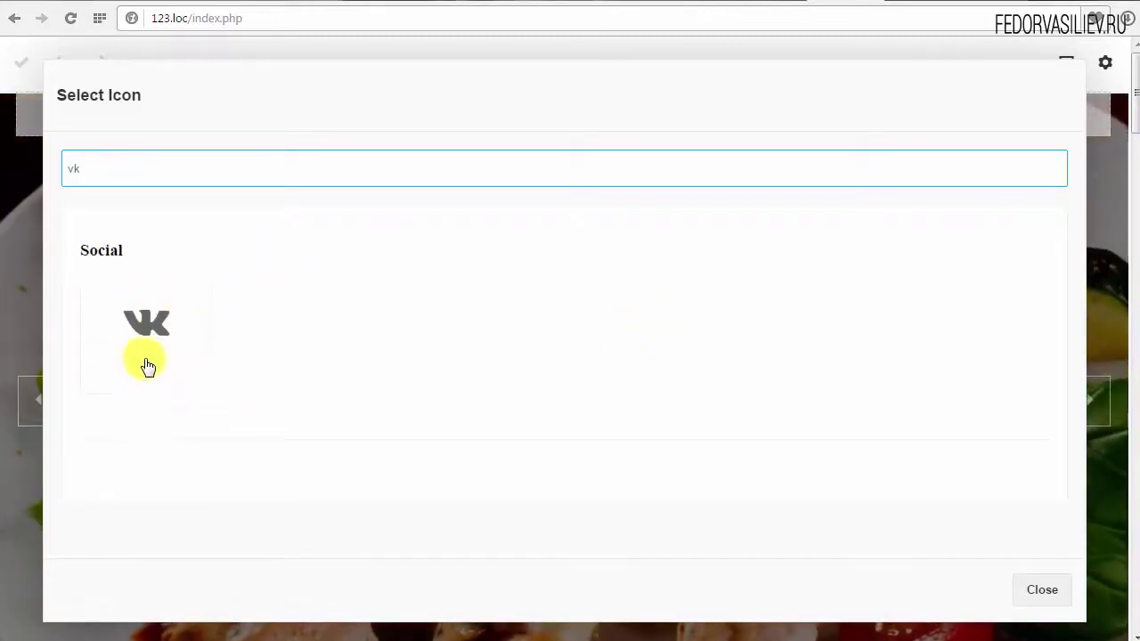
left_click(156, 331)
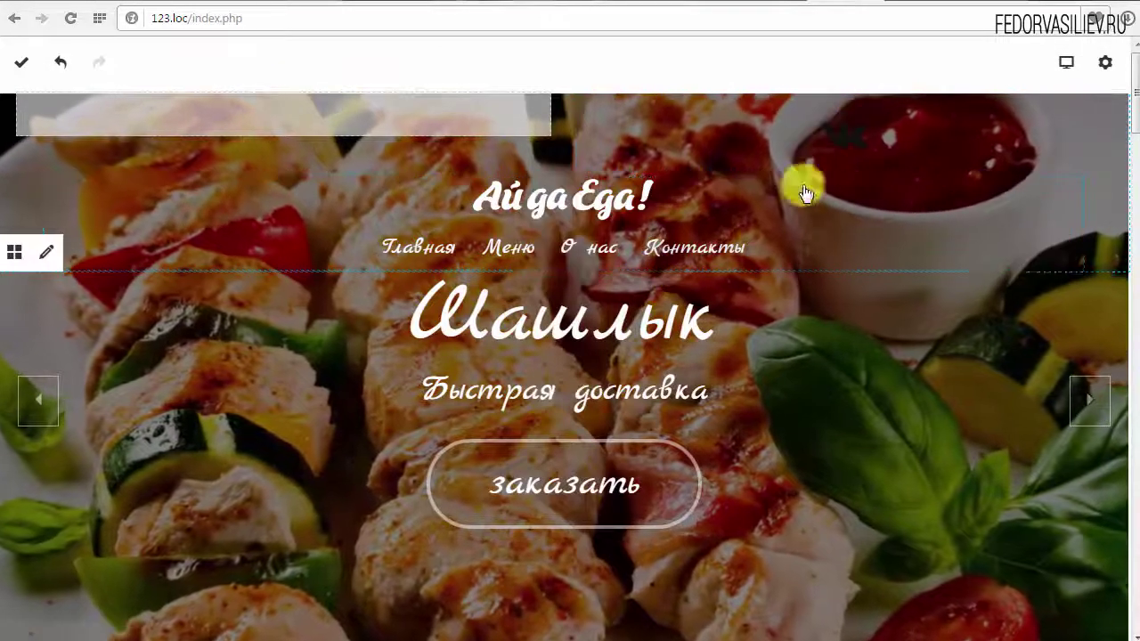
Browse the icon library's categories from Web Application and Notifications down to the social network icons, without adding another icon
left_click(842, 135)
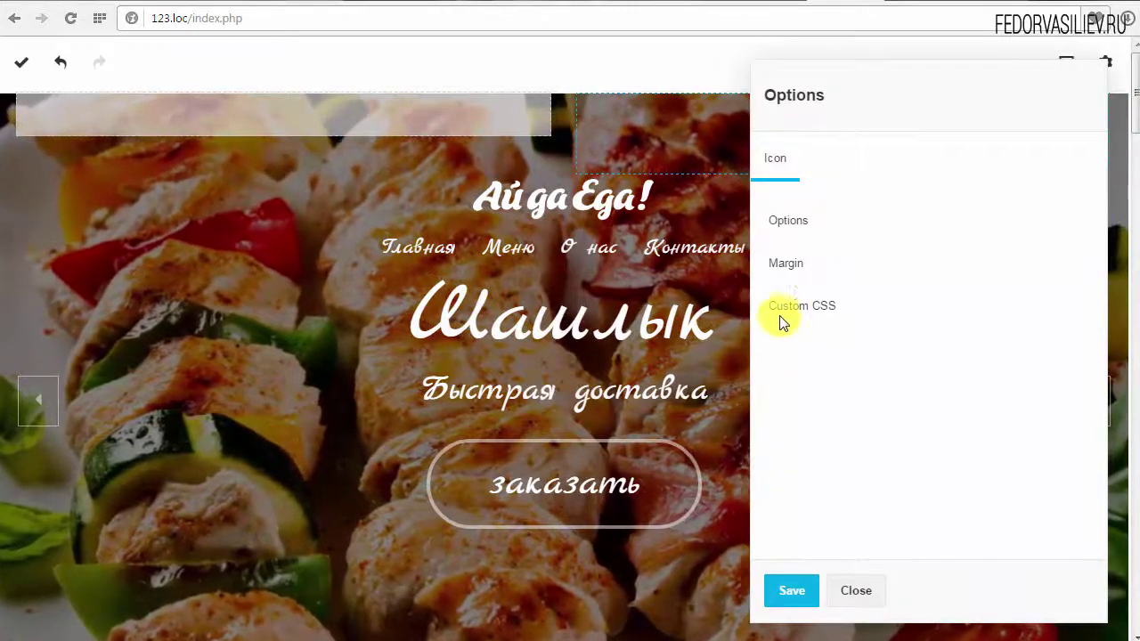
left_click(862, 580)
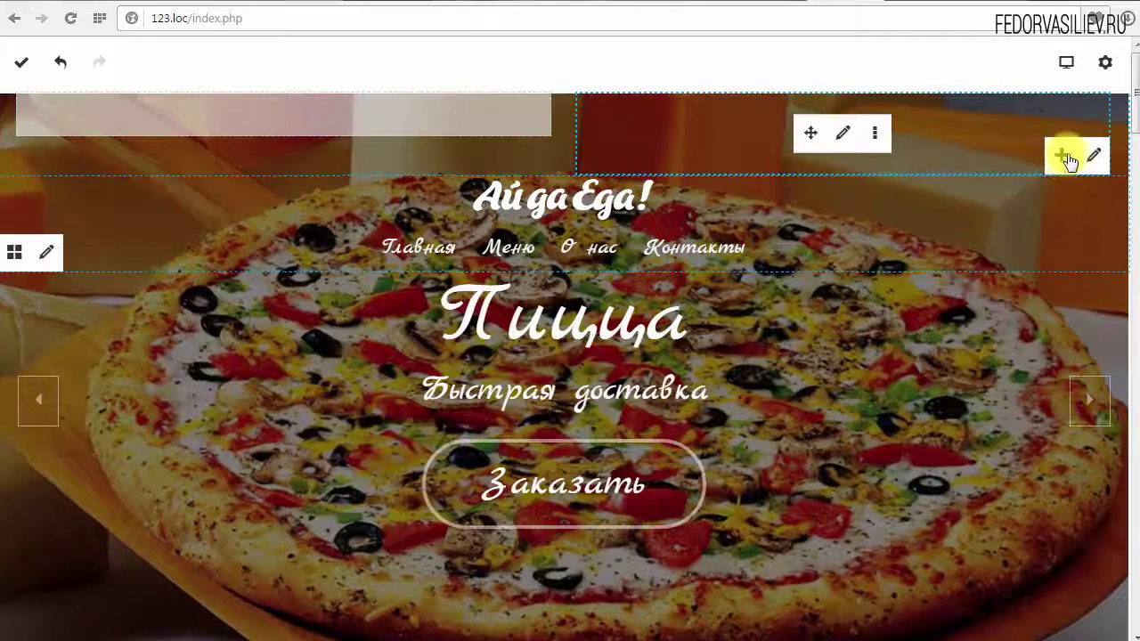
left_click(1062, 157)
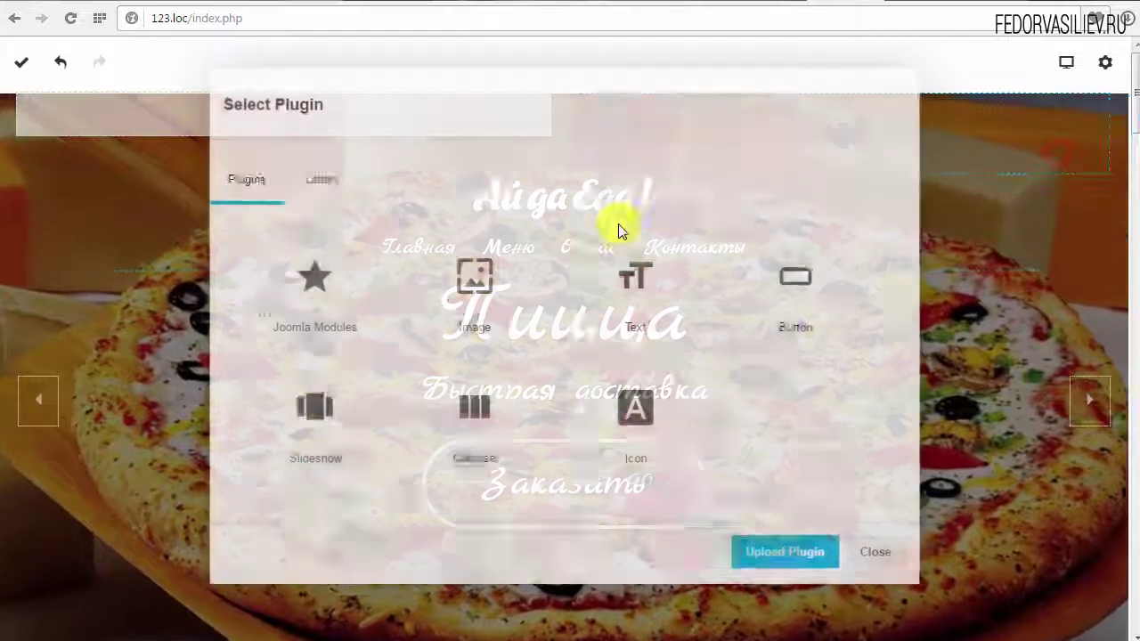
left_click(605, 463)
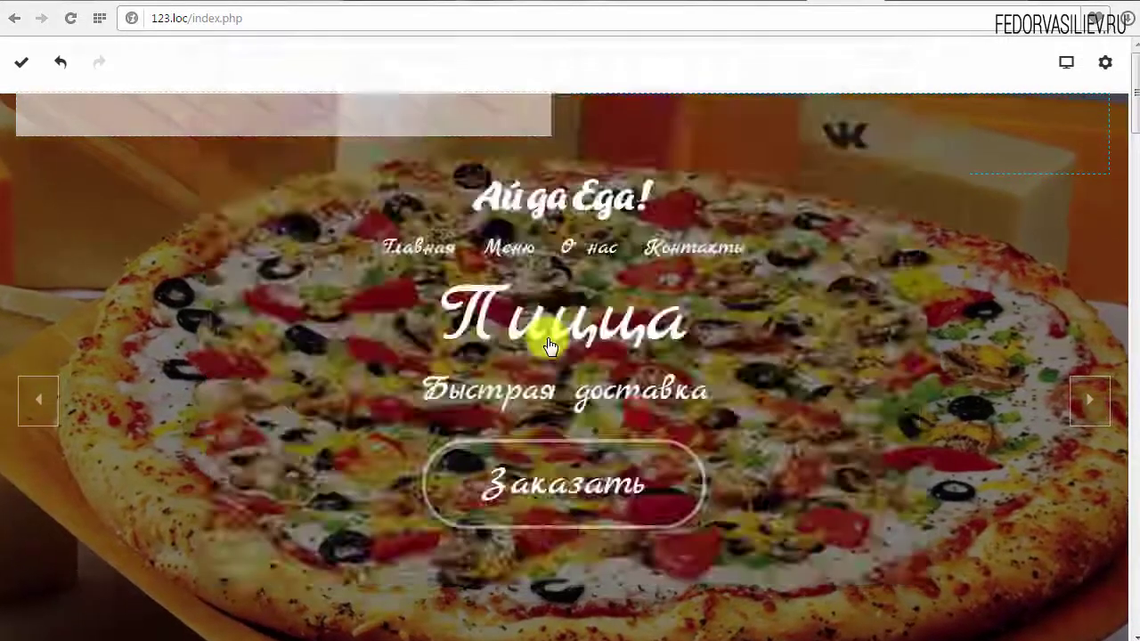
left_click_drag(128, 153, 21, 169)
key("BackSpace")
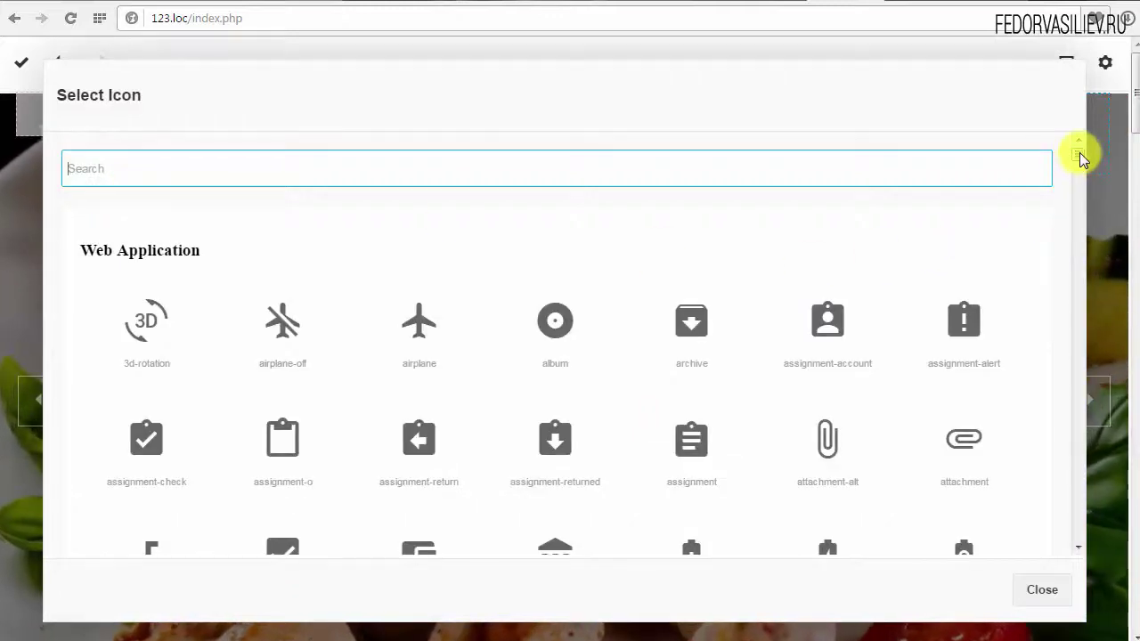
left_click_drag(1079, 157, 113, 278)
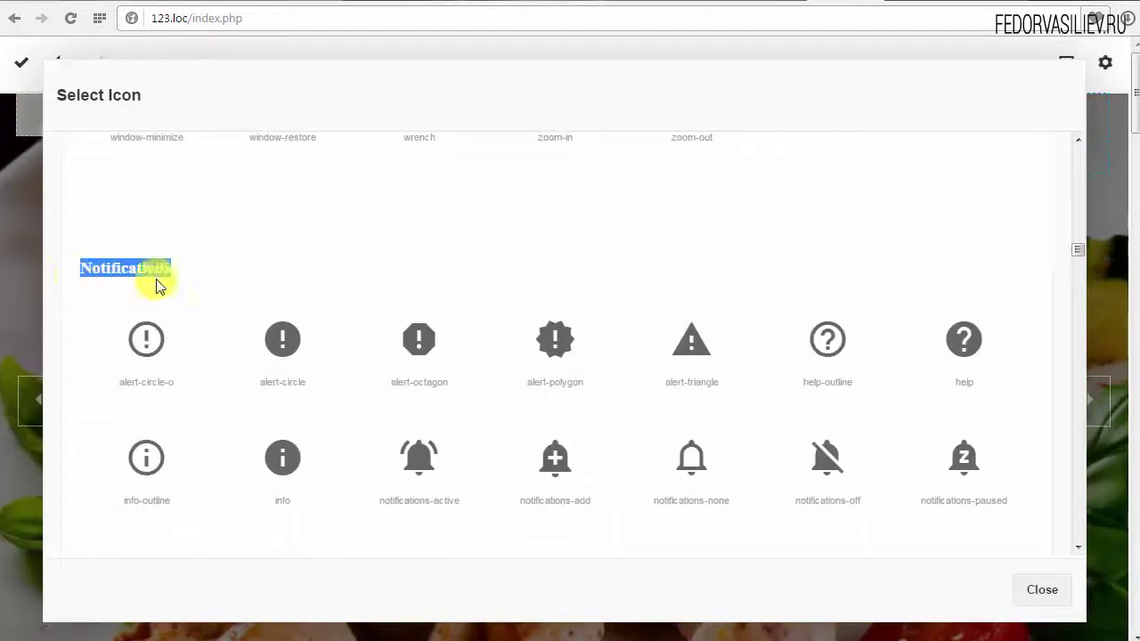
left_click_drag(1077, 251, 145, 452)
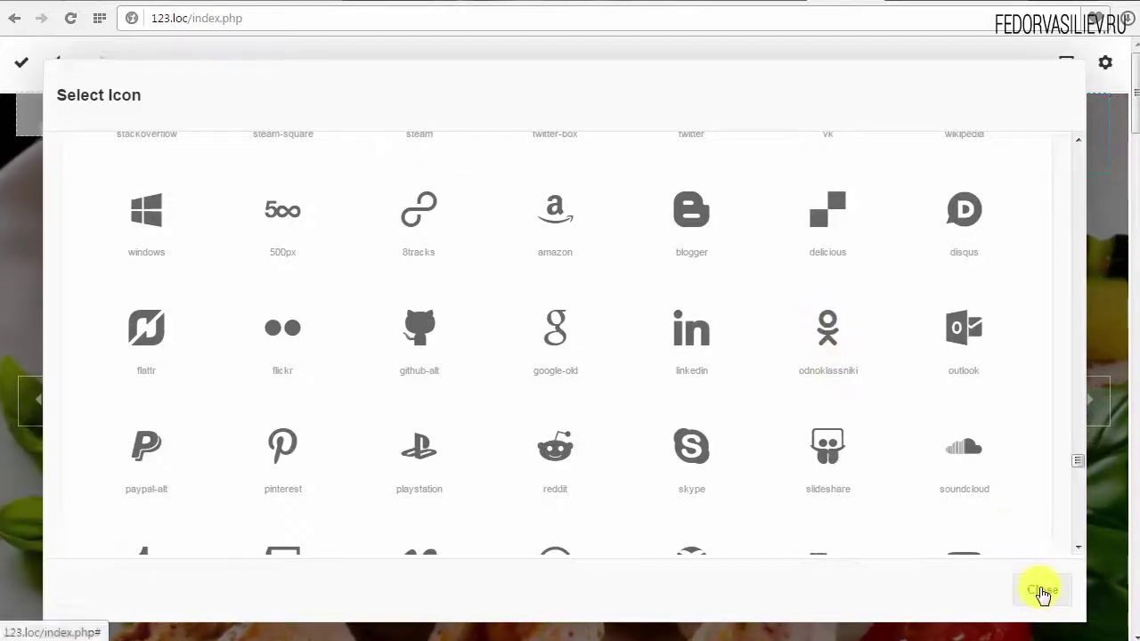
left_click(917, 311)
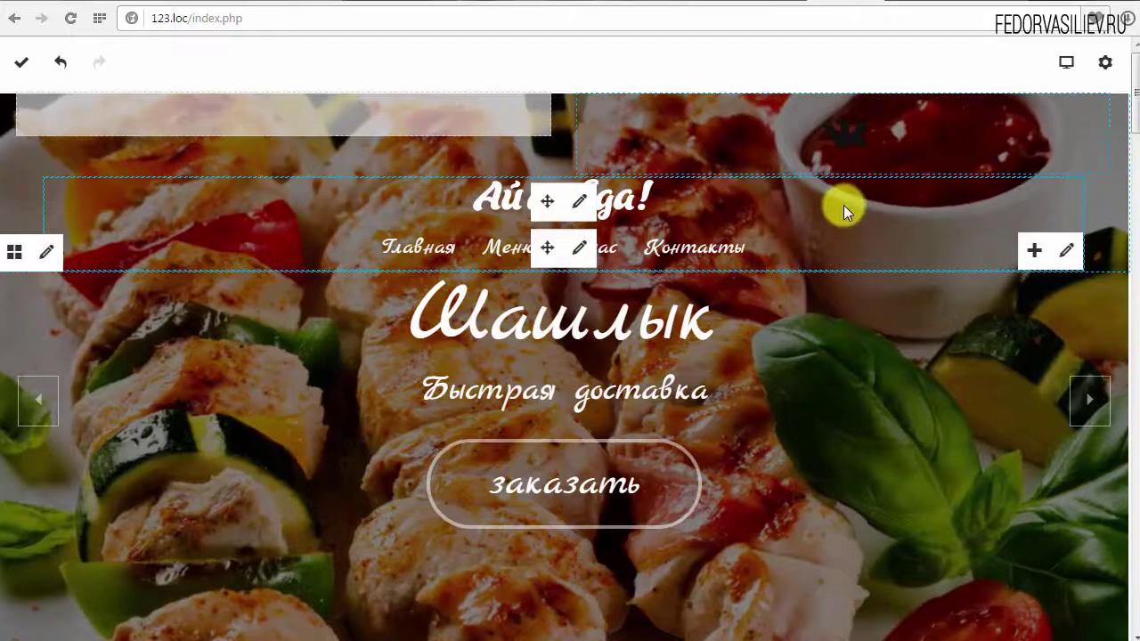
Set the header VK icon's colour to #b0b0b0 and its hover colour to #7d7d7d, keeping the icon in view
mouse_move(852, 135)
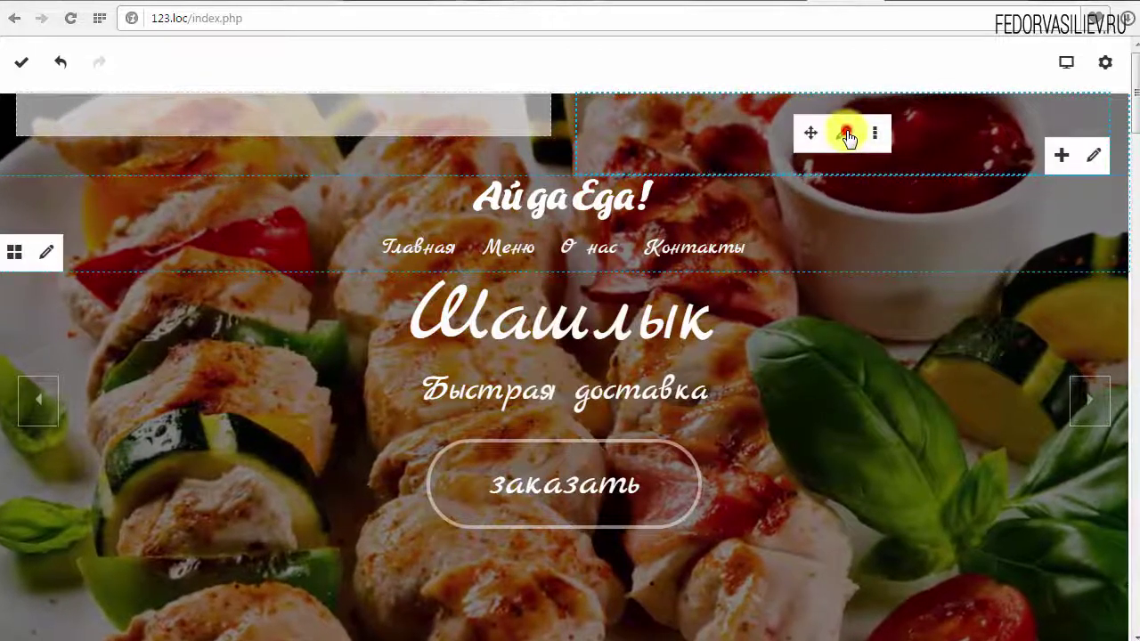
left_click(847, 136)
left_click(802, 220)
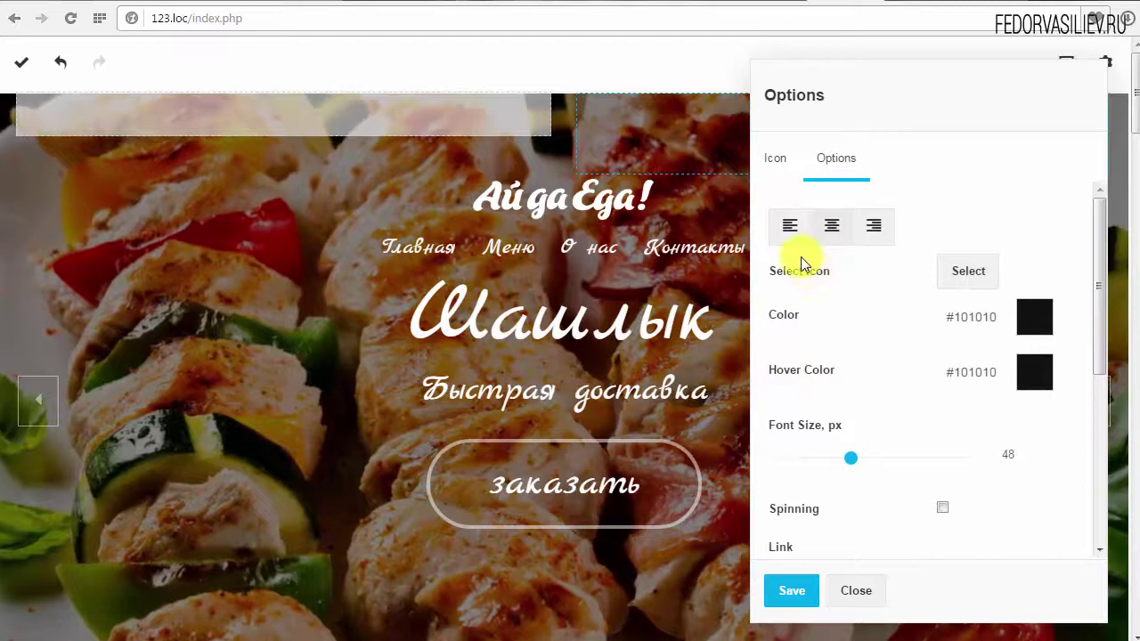
left_click(795, 315)
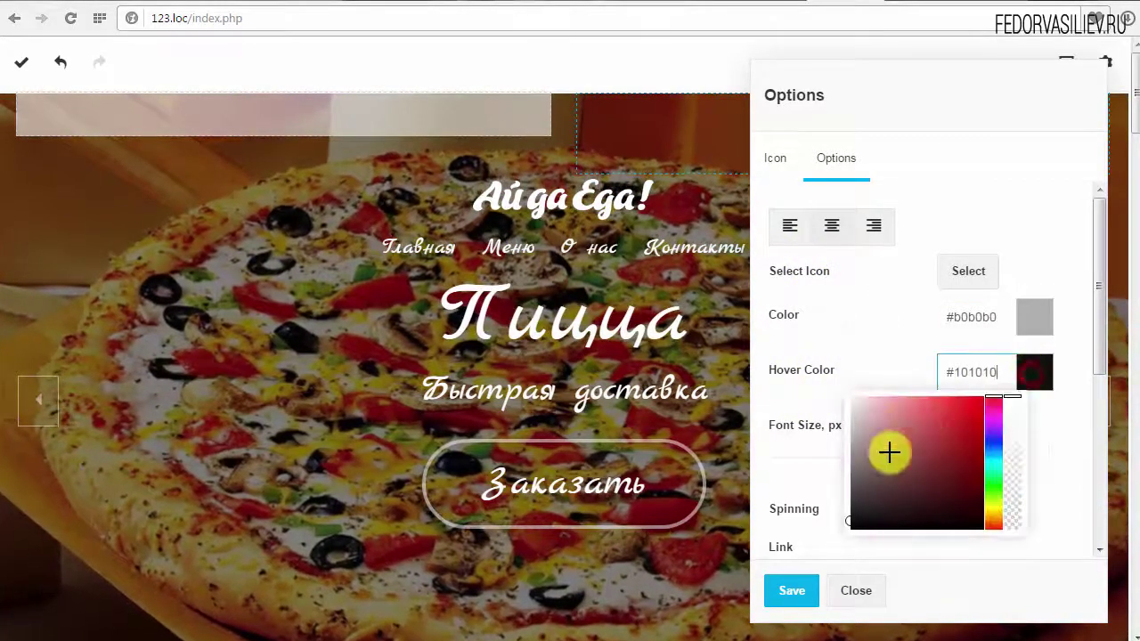
left_click_drag(846, 462, 850, 466)
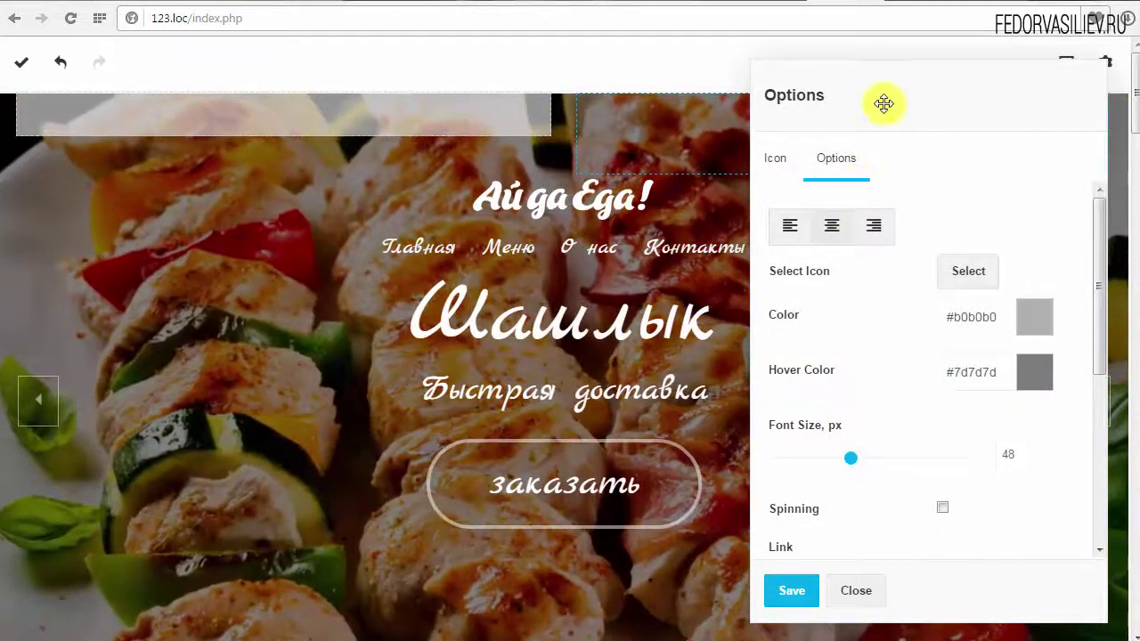
left_click_drag(882, 97, 662, 255)
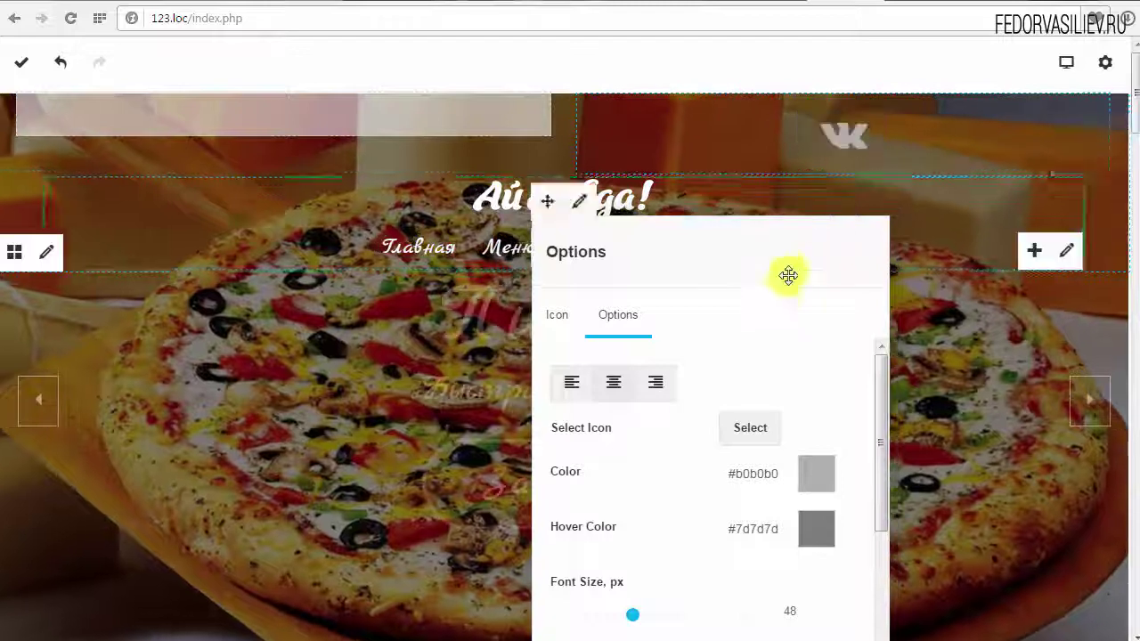
left_click_drag(725, 260, 580, 92)
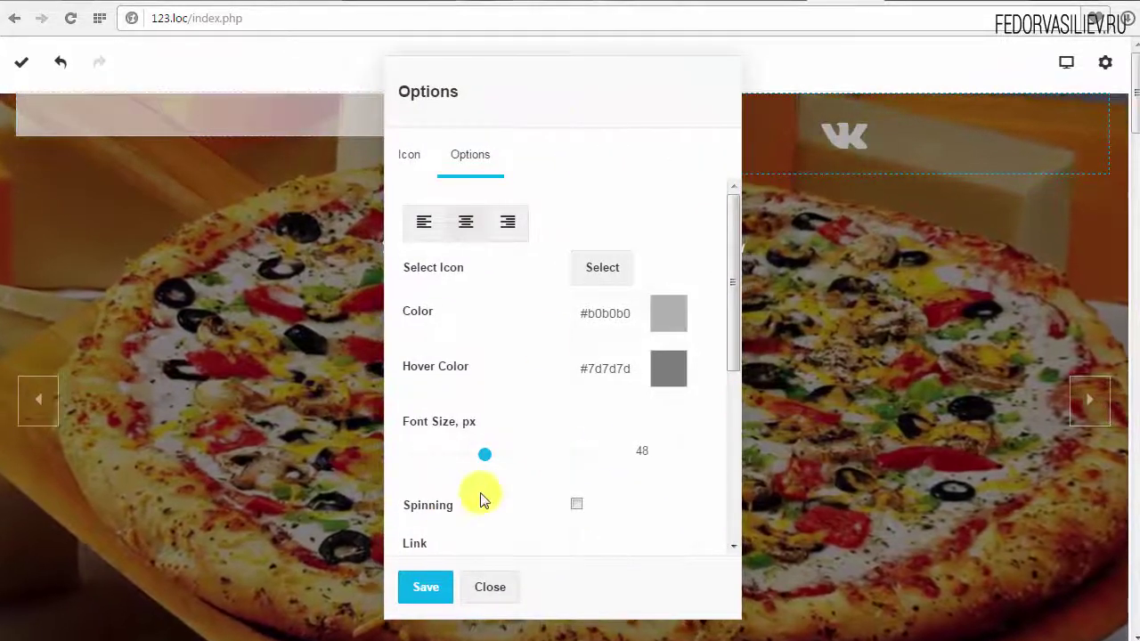
Link the VK icon to the profile address copied from the open VK page, with New Window as the target
scroll(552, 530, "down", 1)
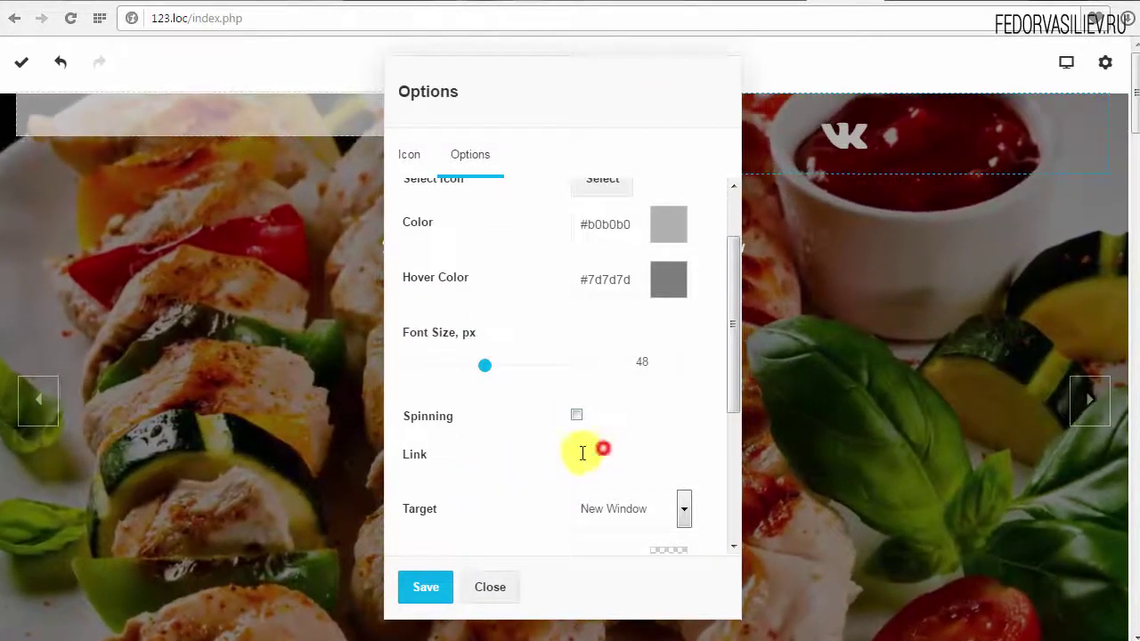
left_click(597, 454)
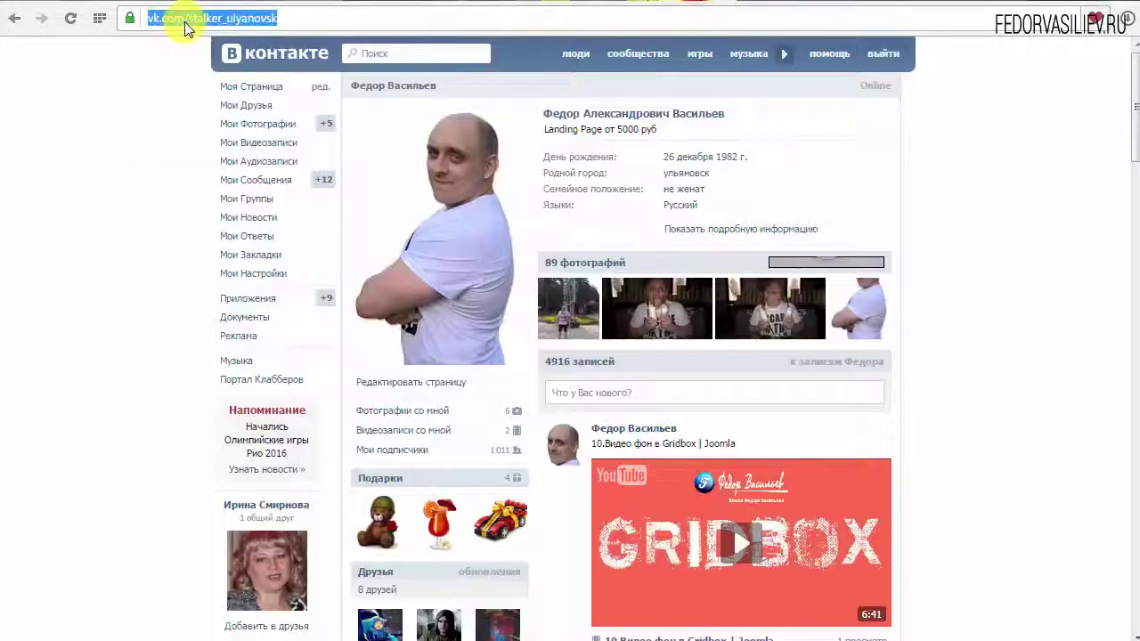
right_click(187, 26)
left_click(231, 83)
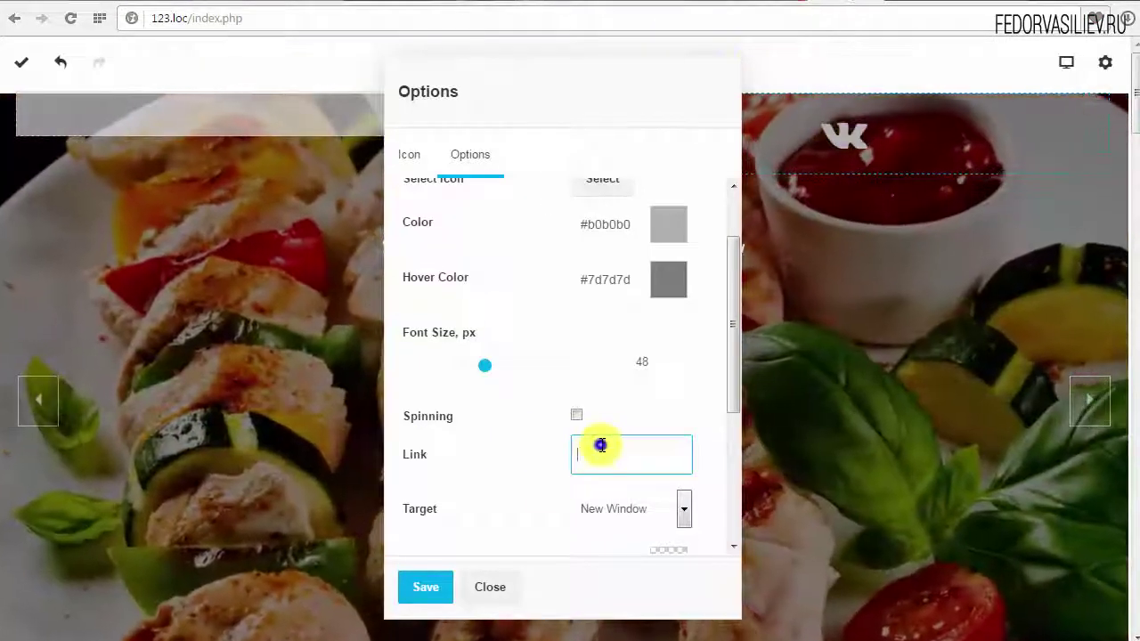
right_click(600, 445)
left_click(657, 542)
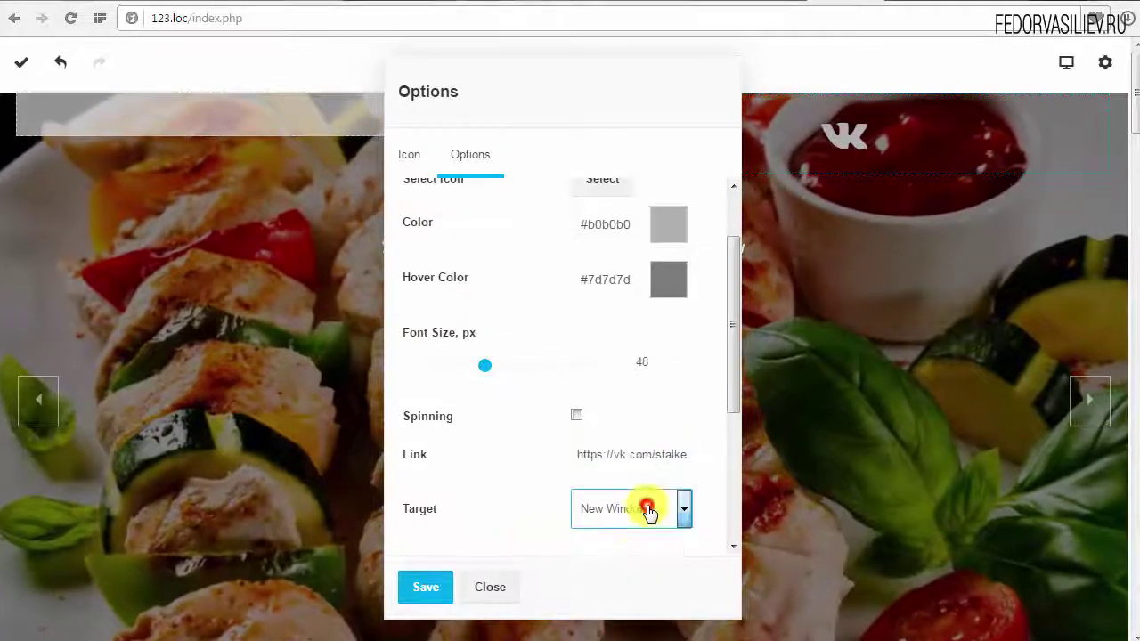
left_click(610, 551)
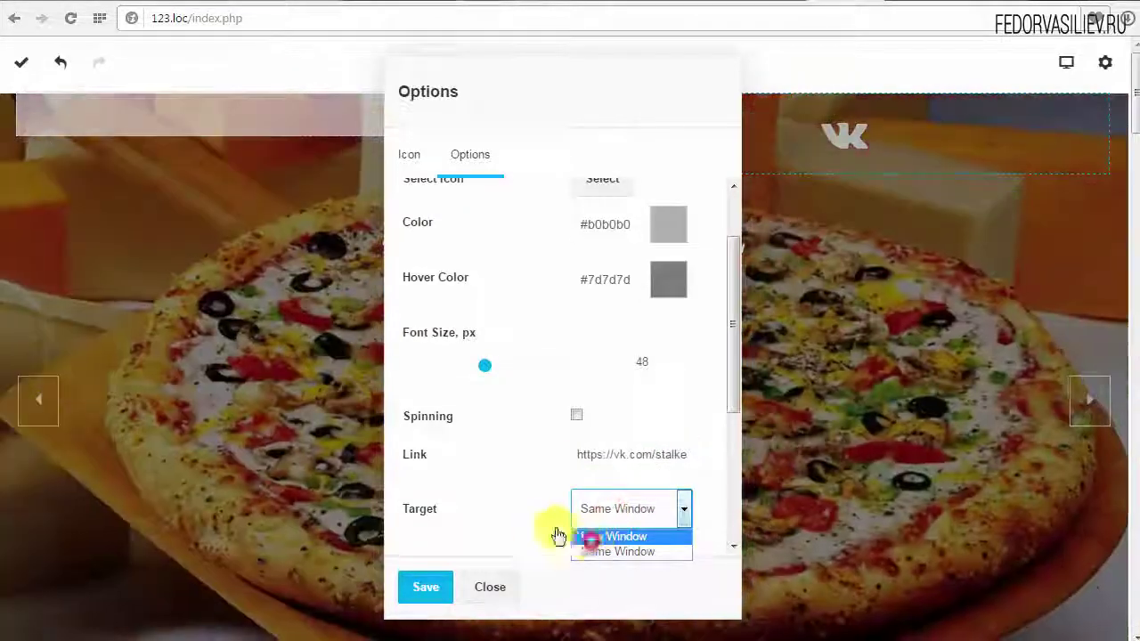
left_click(590, 537)
Give the VK icon a semi-transparent #f09090 background and save its options
scroll(523, 472, "down", 2)
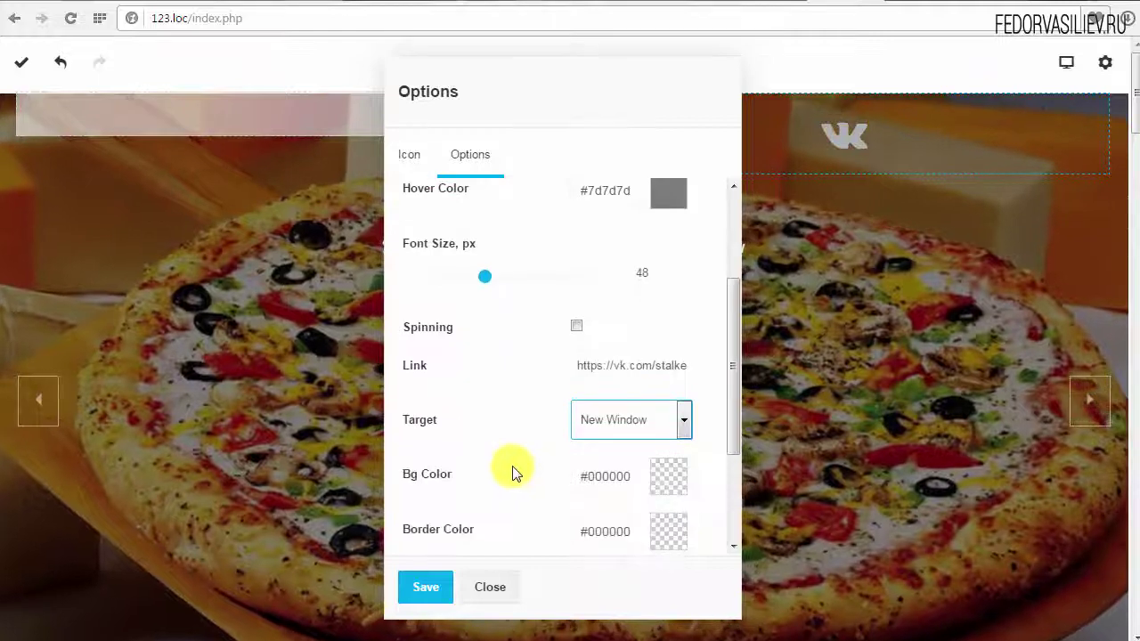
scroll(515, 468, "down", 1)
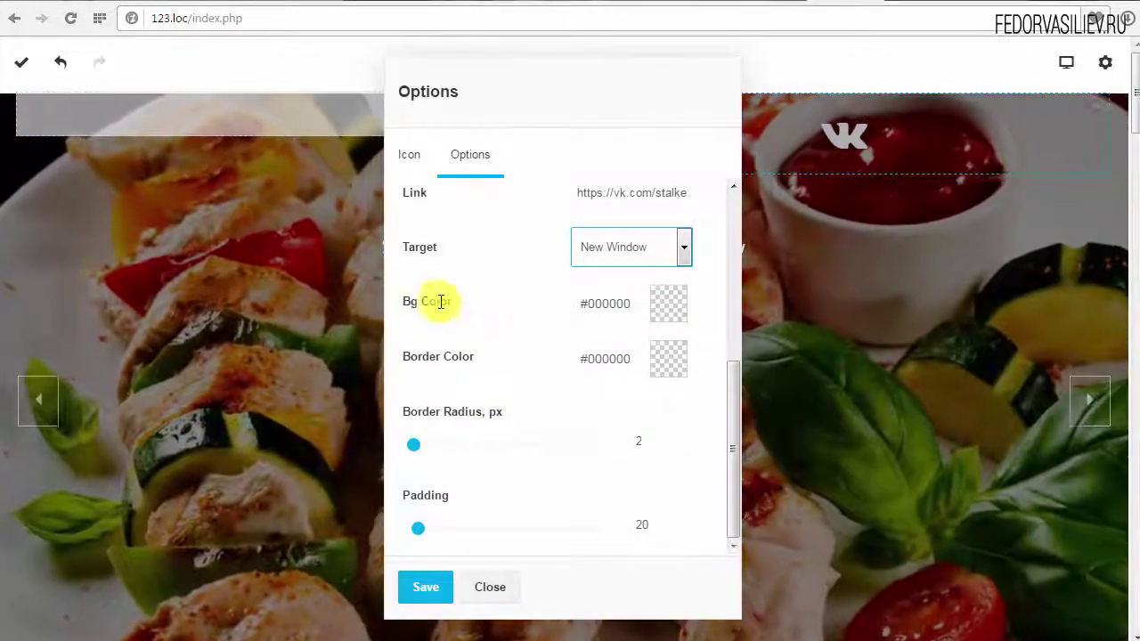
left_click(669, 307)
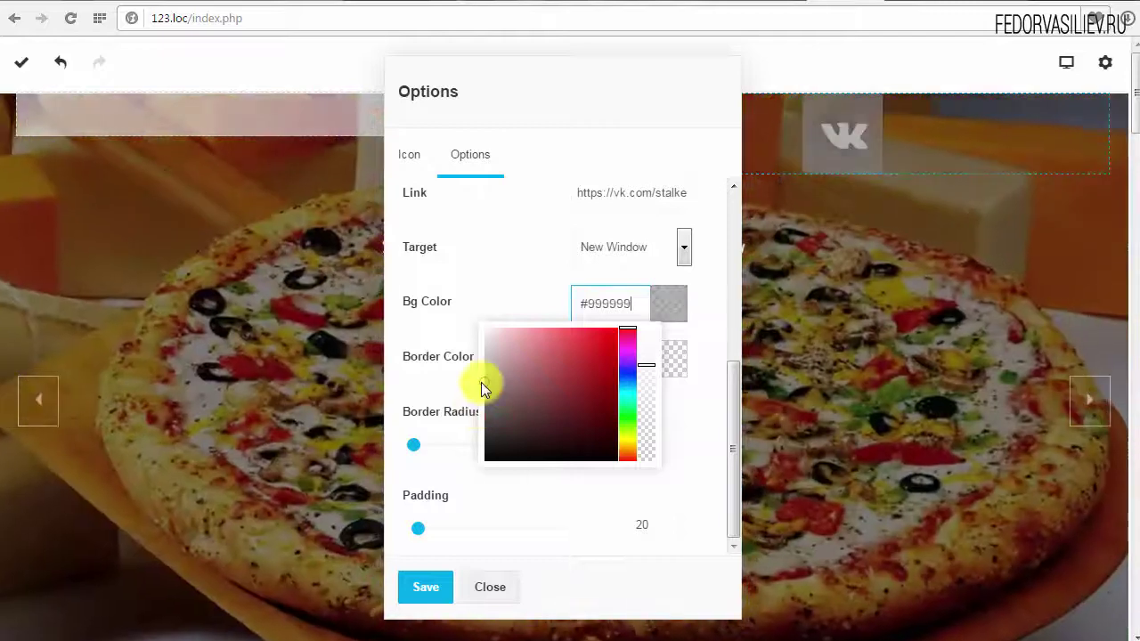
left_click(574, 373)
left_click_drag(574, 373, 539, 336)
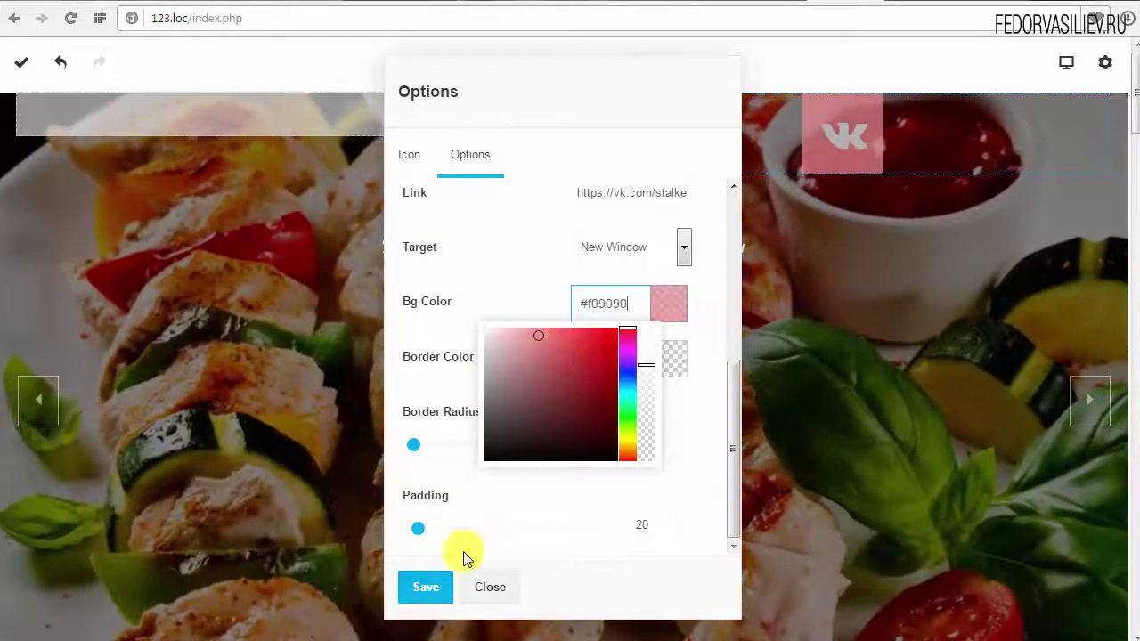
left_click(427, 587)
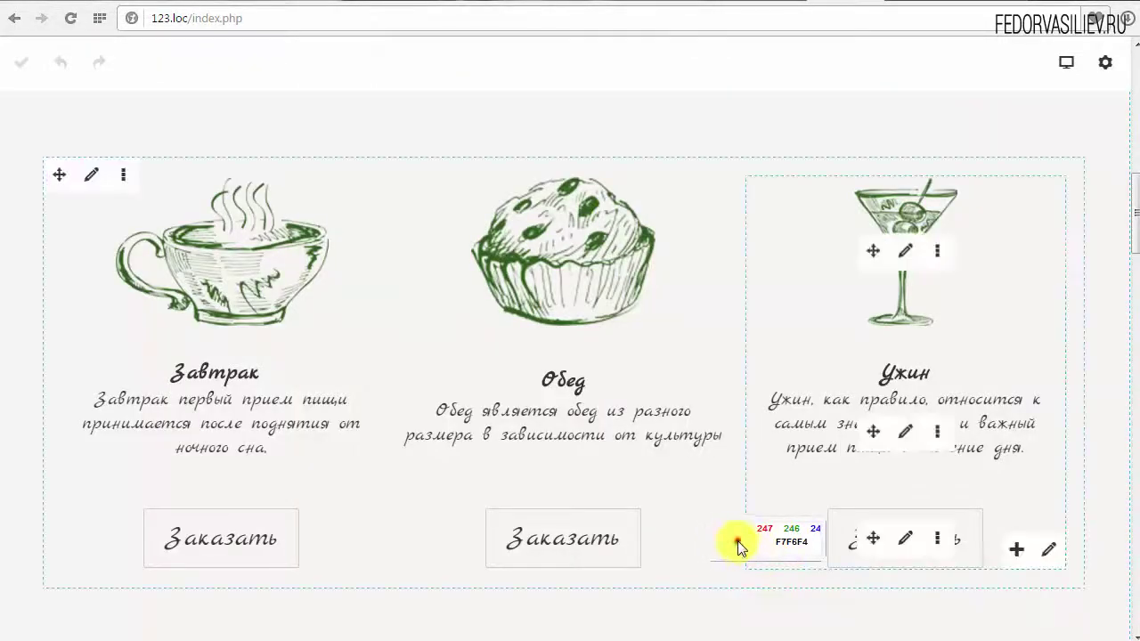
Sample the green 537944 from the food drawings on the page and apply it as the VK icon's background colour
left_click(737, 540)
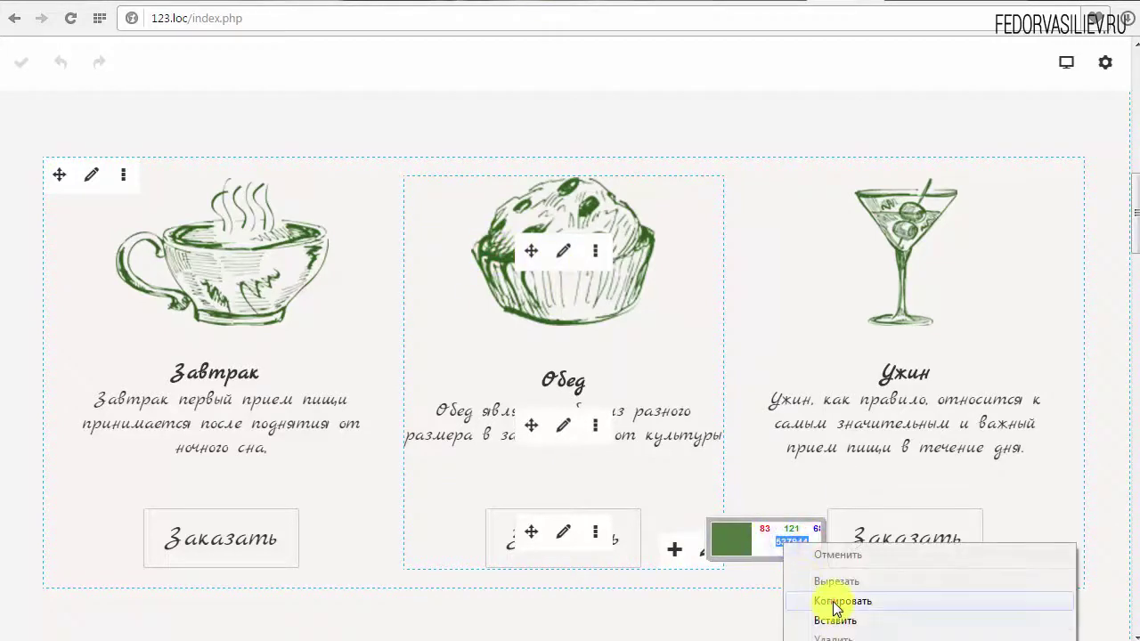
left_click(837, 602)
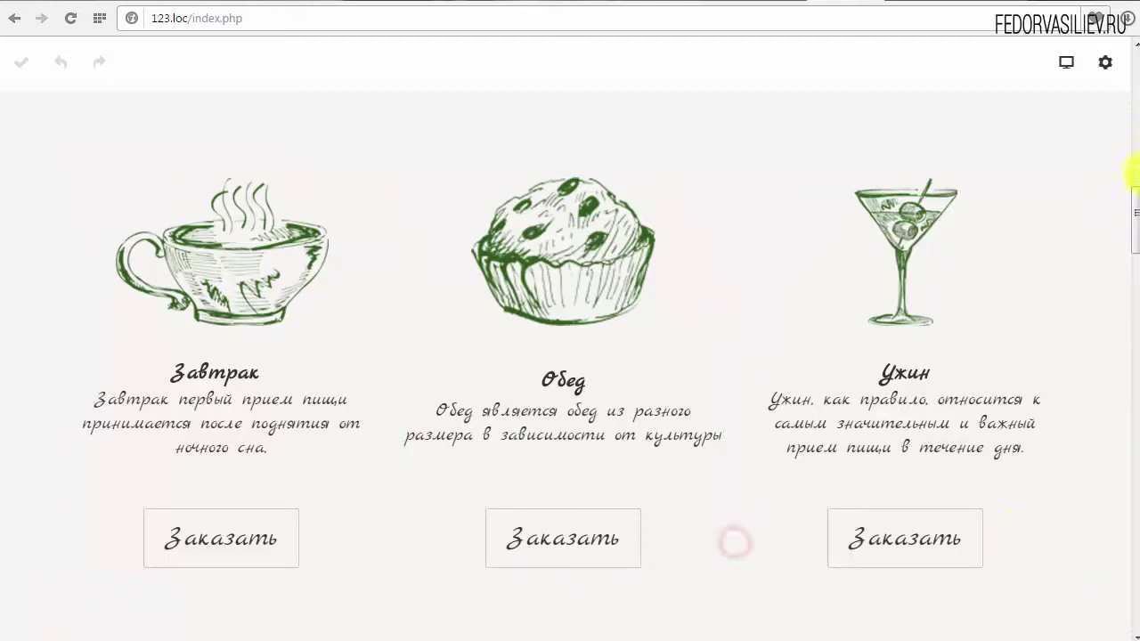
left_click_drag(1135, 142, 1131, 40)
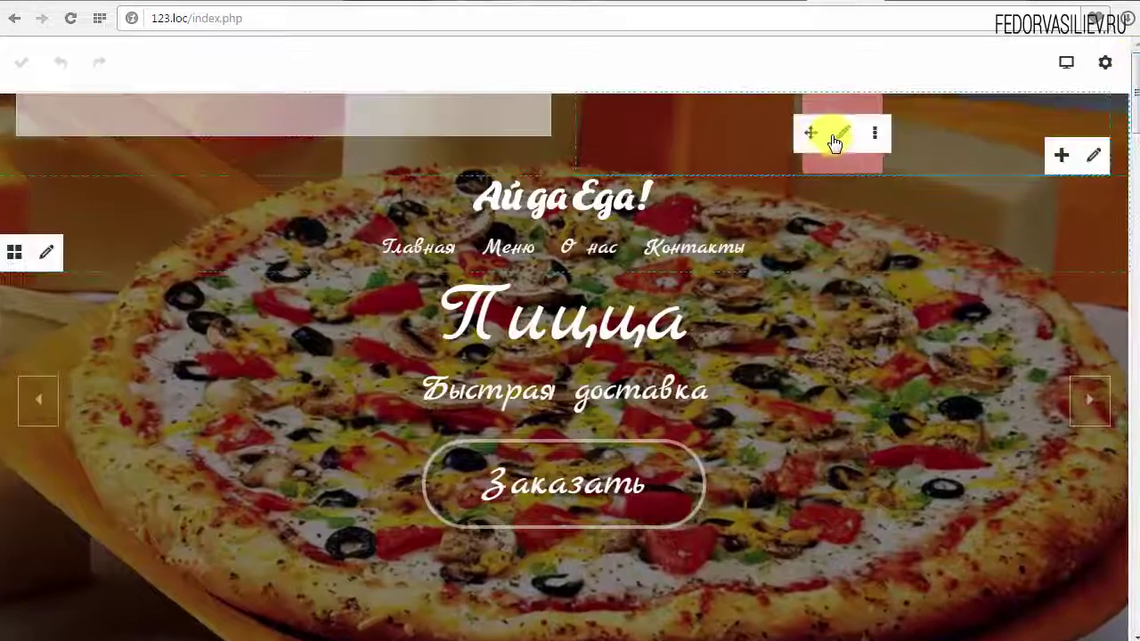
left_click(840, 135)
left_click(798, 221)
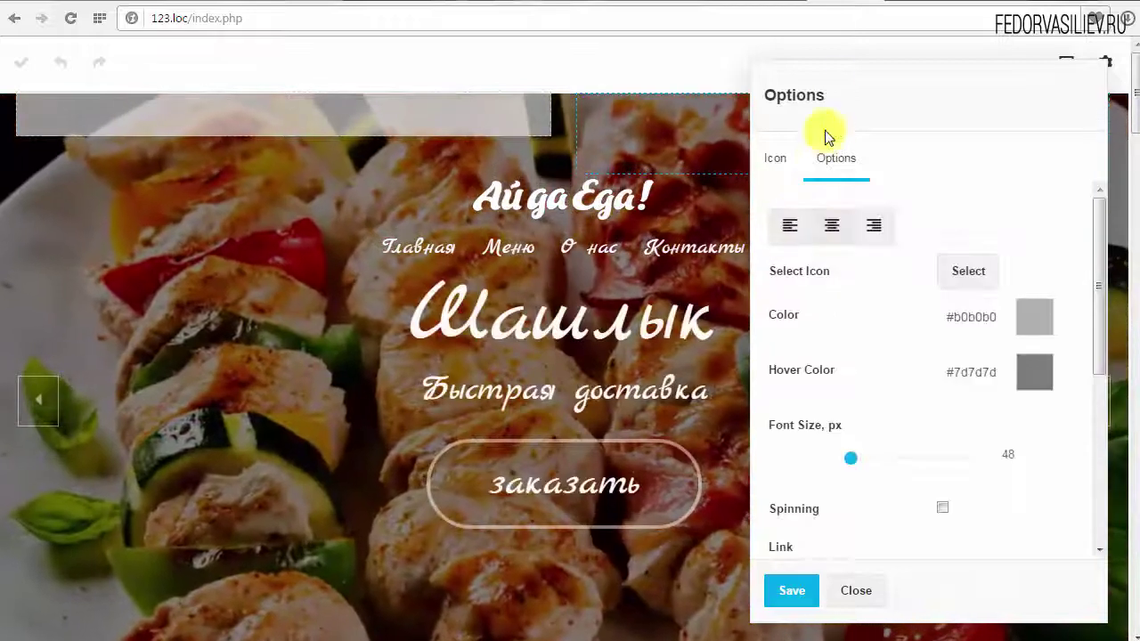
left_click_drag(771, 105, 427, 96)
scroll(480, 357, "down", 4)
left_click(516, 305)
double_click(532, 309)
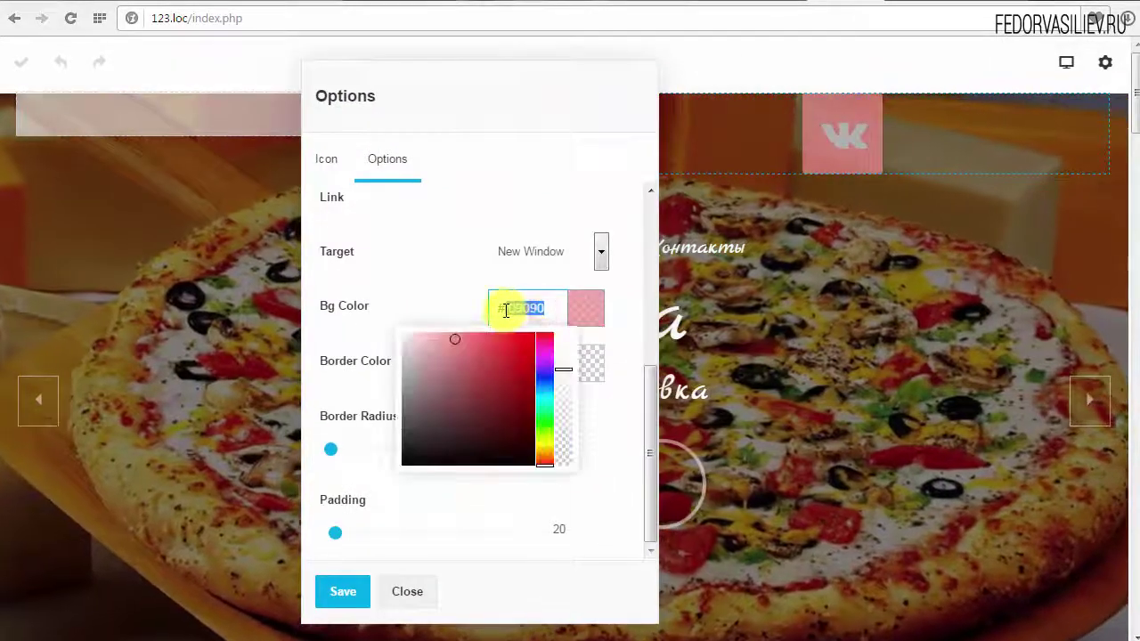
key("ctrl+v")
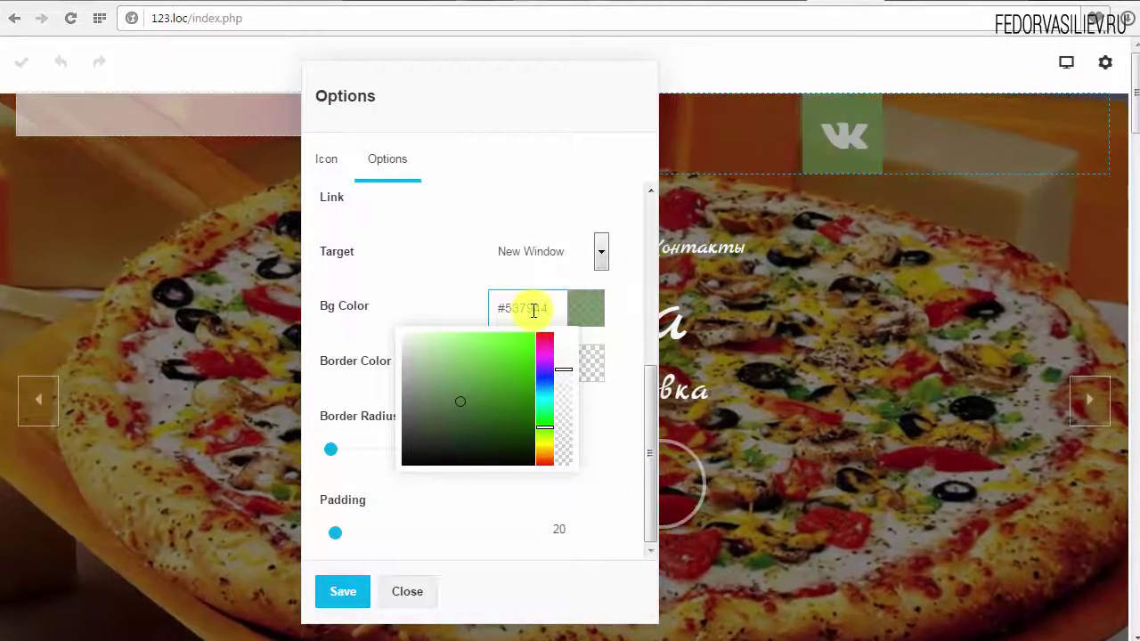
key("Return")
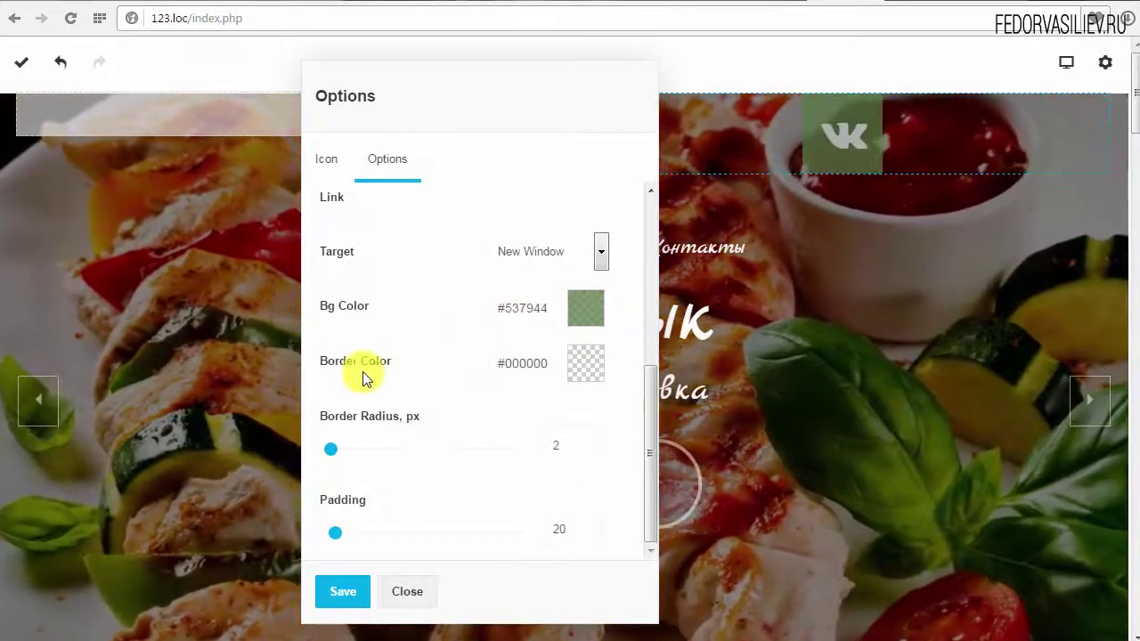
Round the VK icon's background with a border radius of 70 px and set its padding to 23
mouse_move(814, 170)
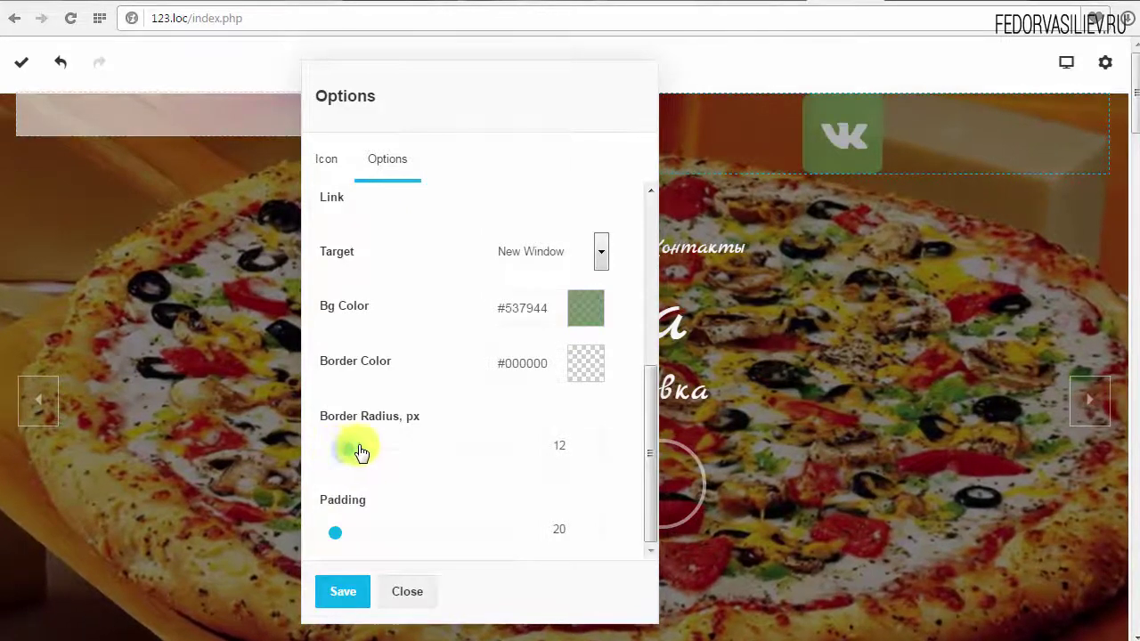
left_click_drag(379, 449, 438, 451)
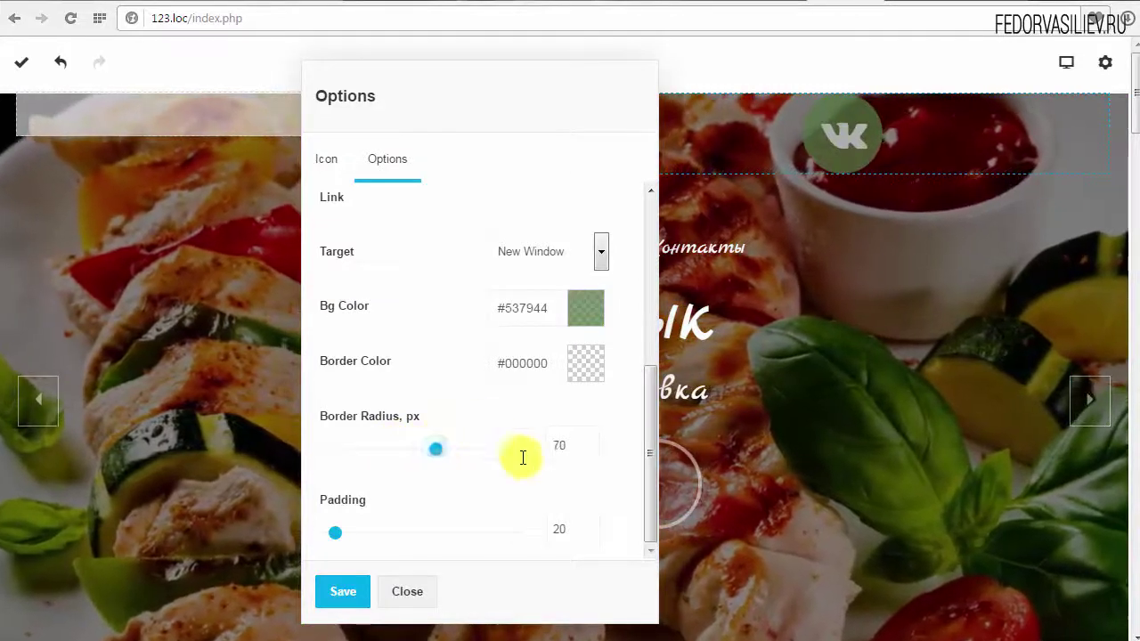
mouse_move(848, 142)
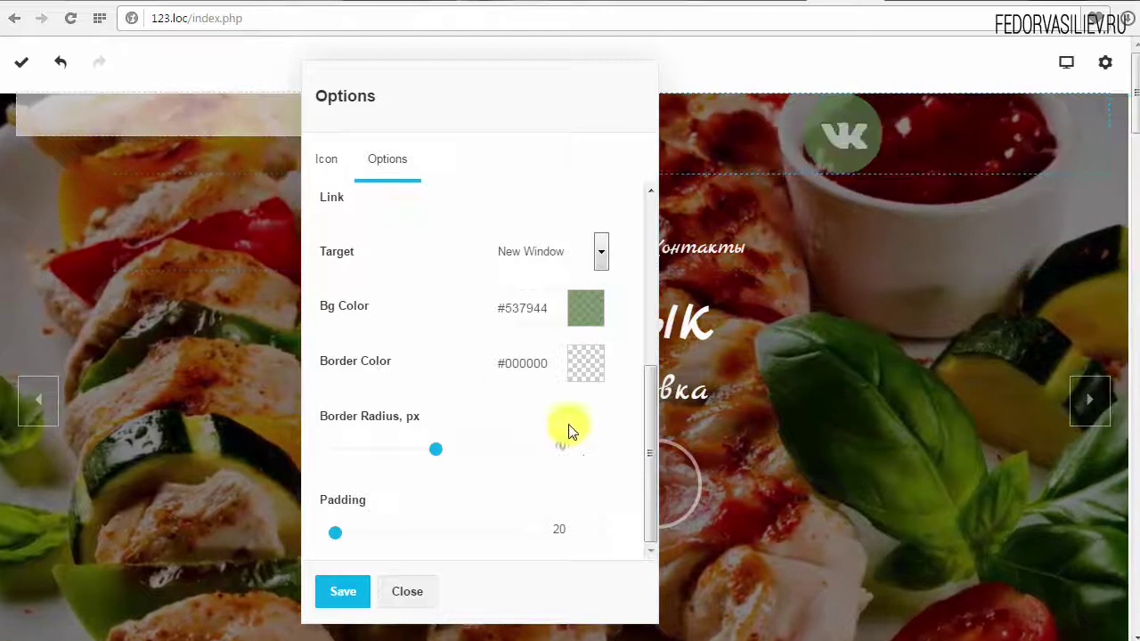
left_click_drag(356, 535, 417, 522)
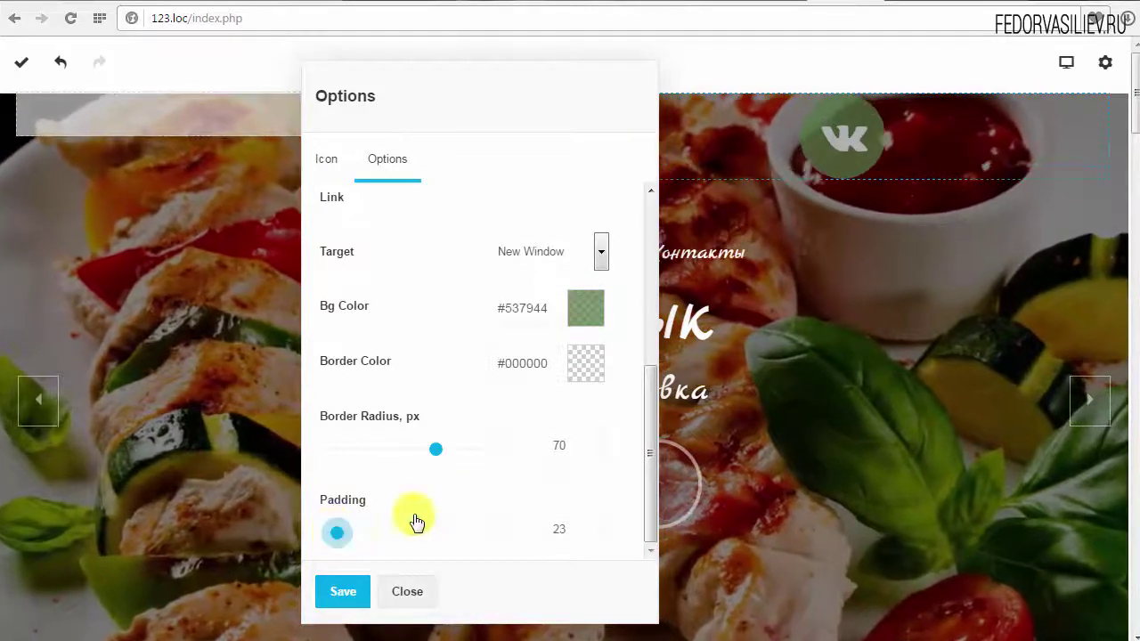
Set the VK icon's padding to 24, check its margin settings and save the icon options
left_click(587, 523)
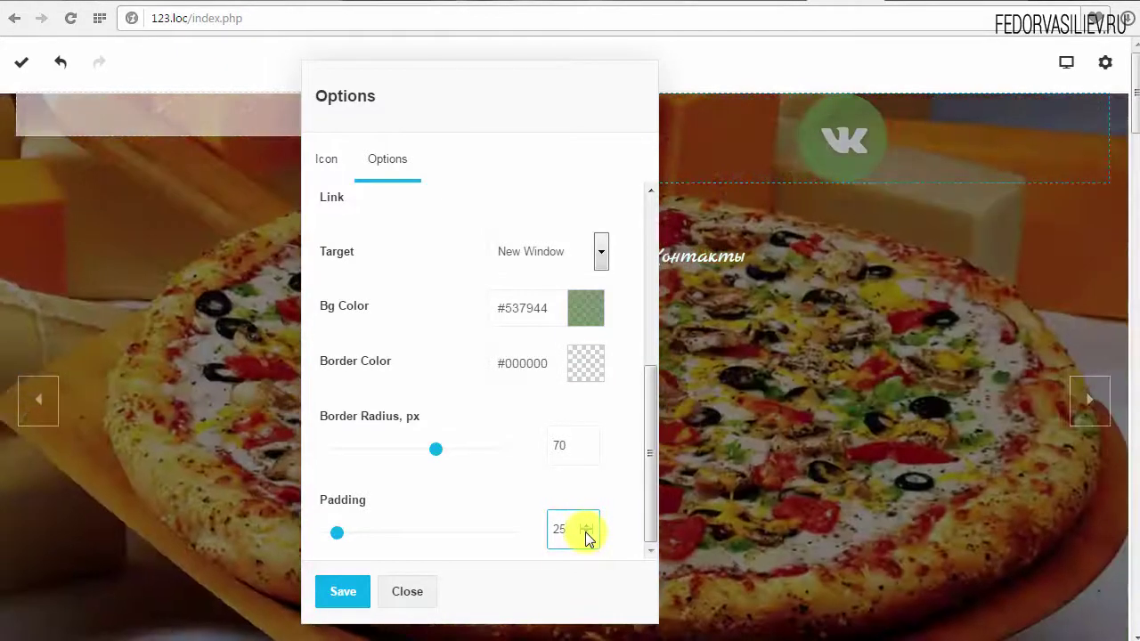
left_click(586, 535)
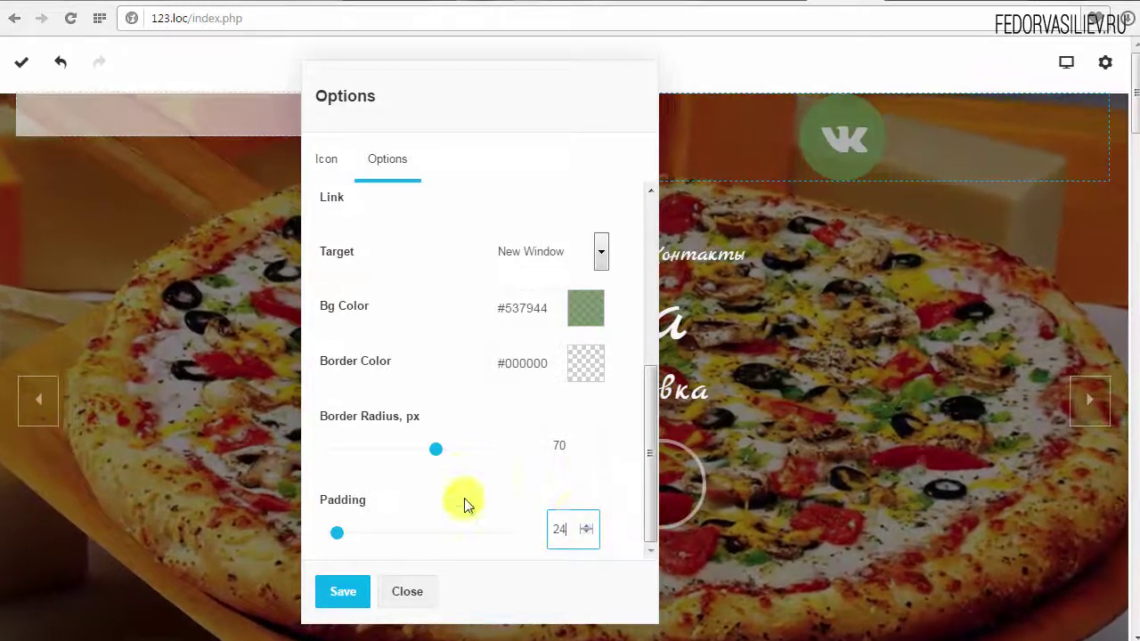
left_click_drag(643, 408, 636, 245)
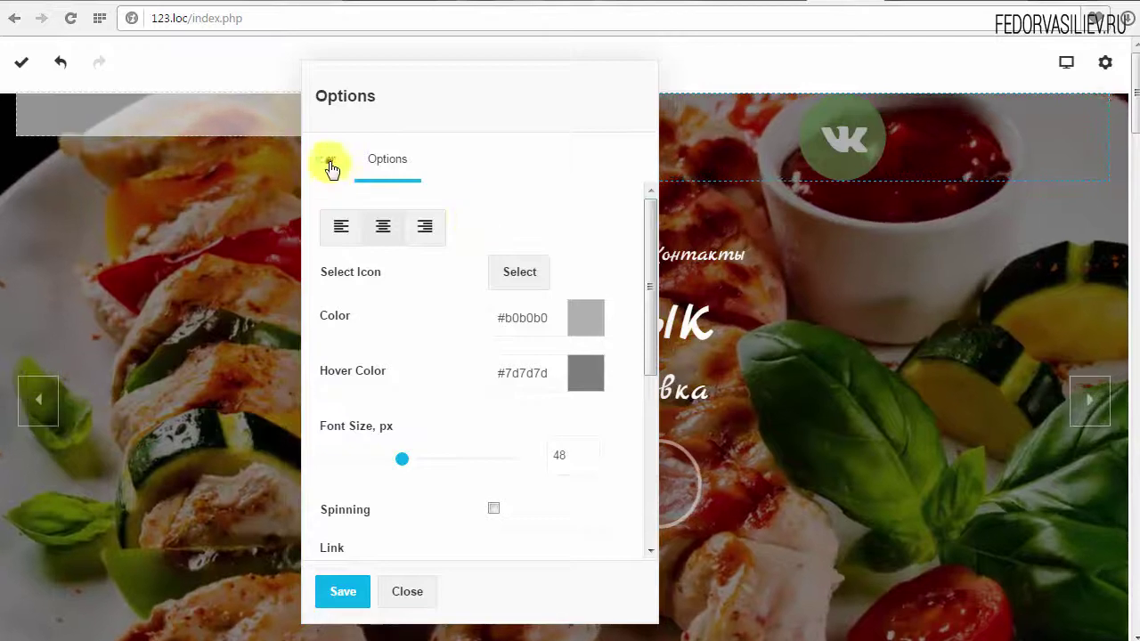
left_click(327, 162)
left_click(347, 265)
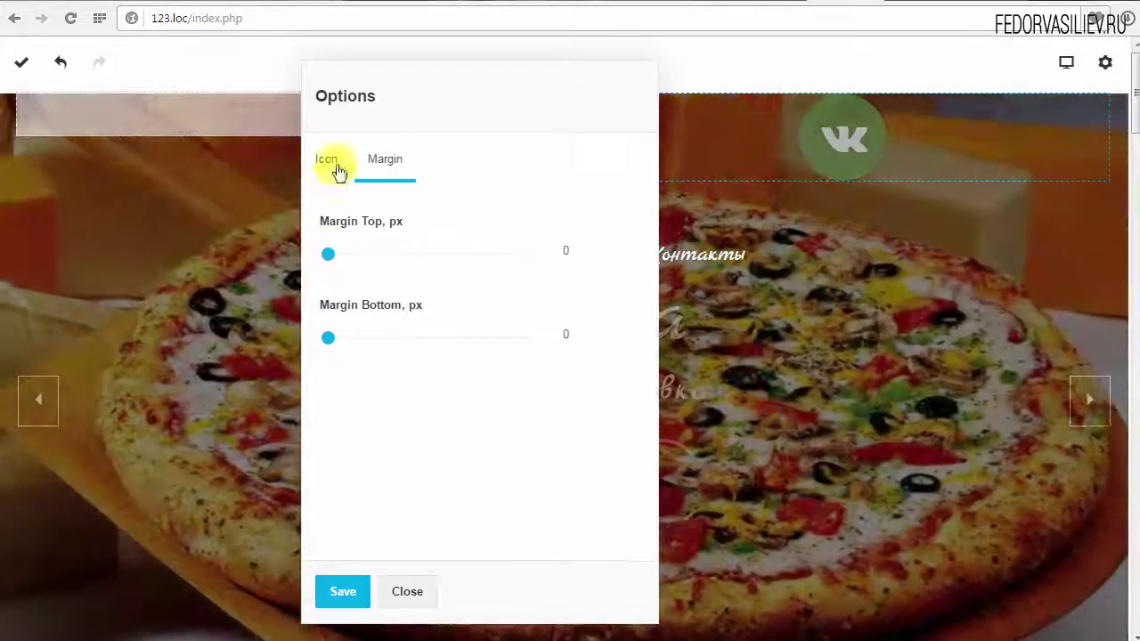
mouse_move(331, 259)
left_mouse_down()
mouse_move(349, 261)
mouse_move(315, 259)
left_mouse_up()
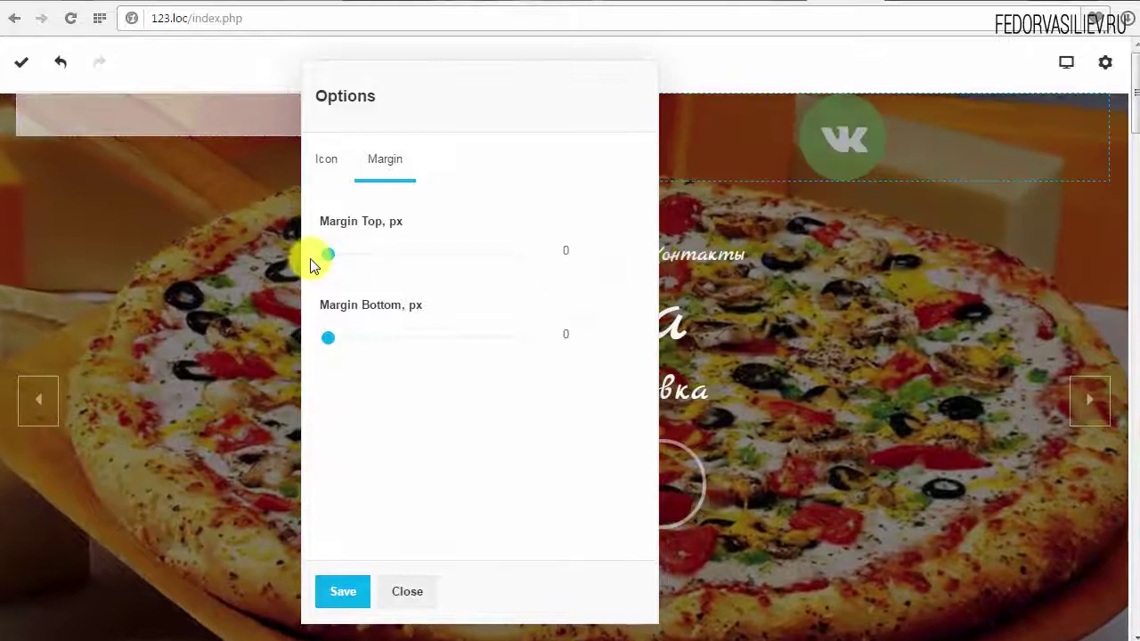
left_click(323, 169)
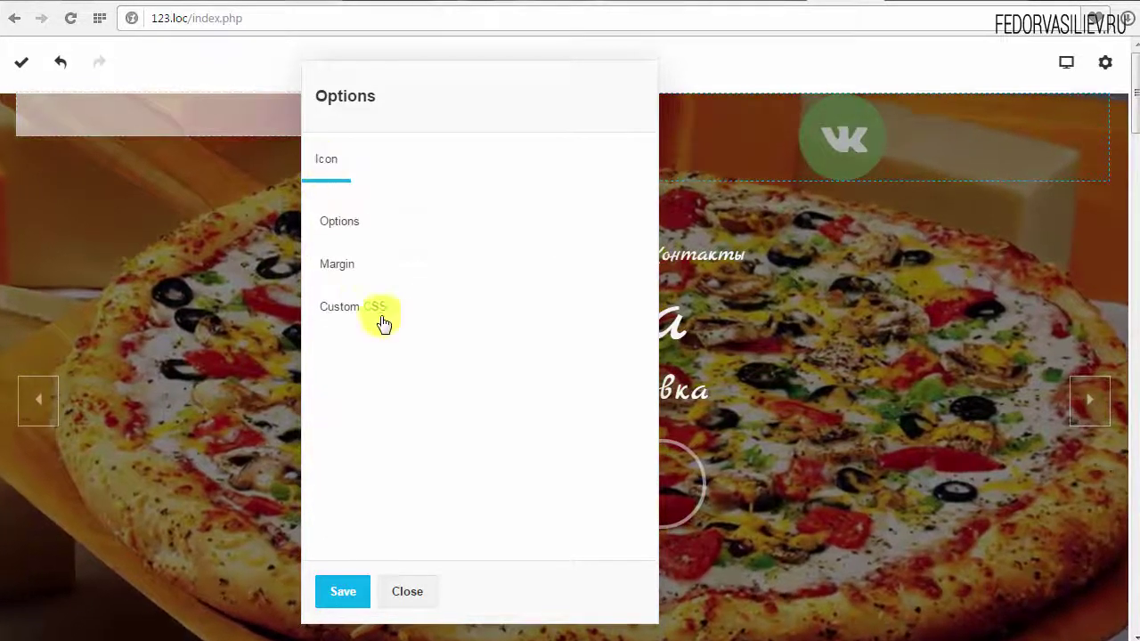
left_click(343, 593)
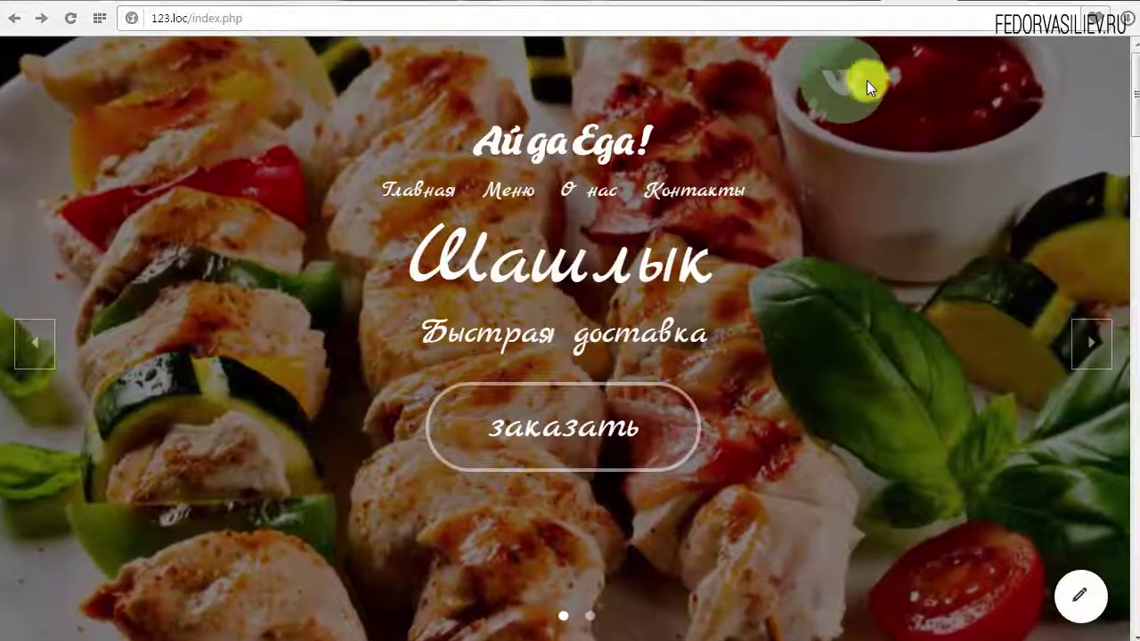
Reopen the VK icon's options and reduce its font size to 25 px
left_click_drag(1133, 103, 1135, 129)
scroll(1135, 129, "up", 1)
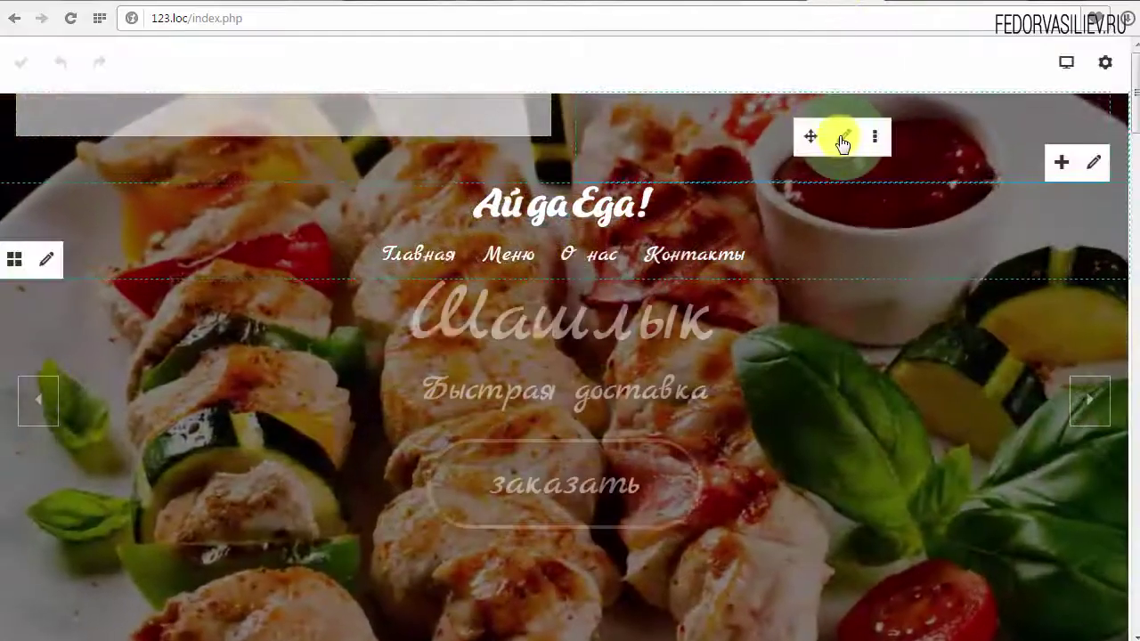
left_click(842, 136)
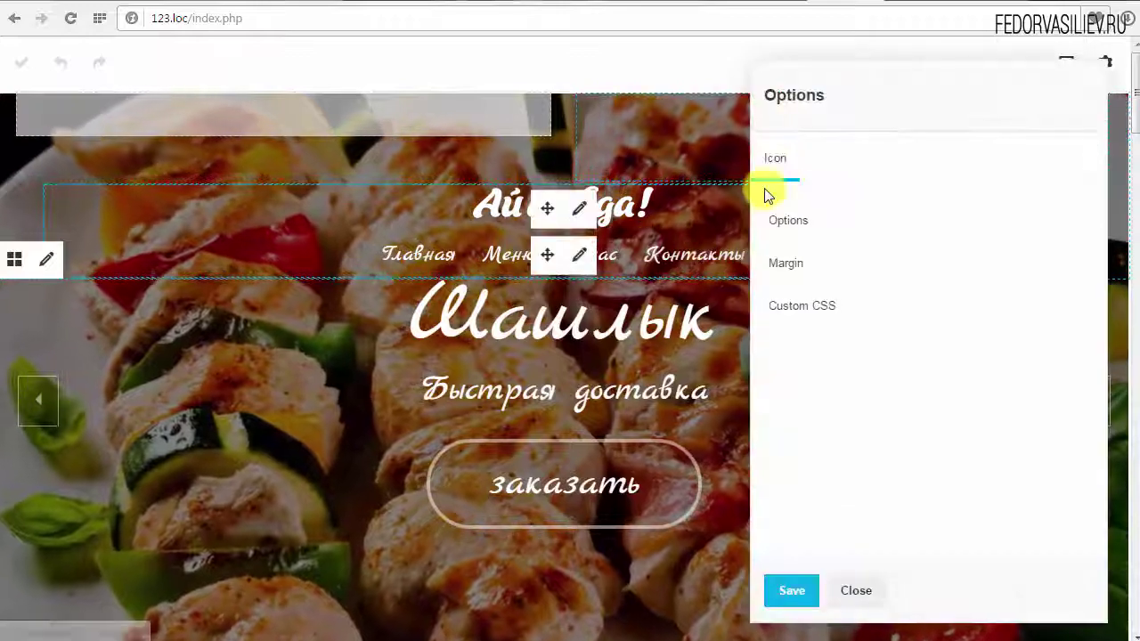
left_click(814, 215)
left_click_drag(892, 108, 401, 97)
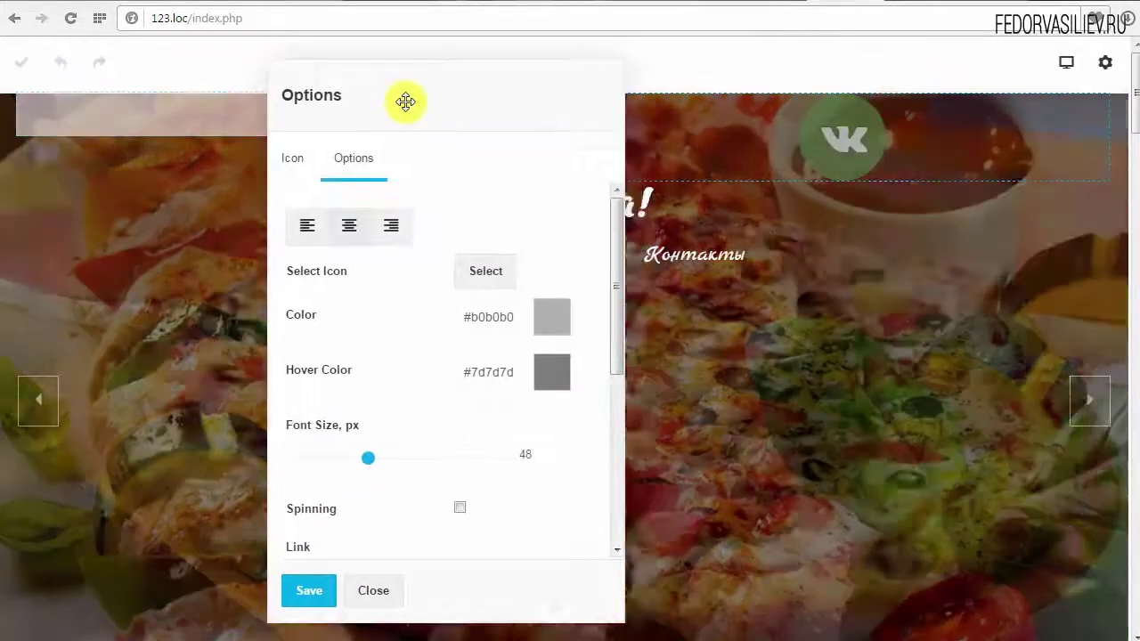
left_click_drag(366, 460, 333, 469)
scroll(539, 425, "down", 5)
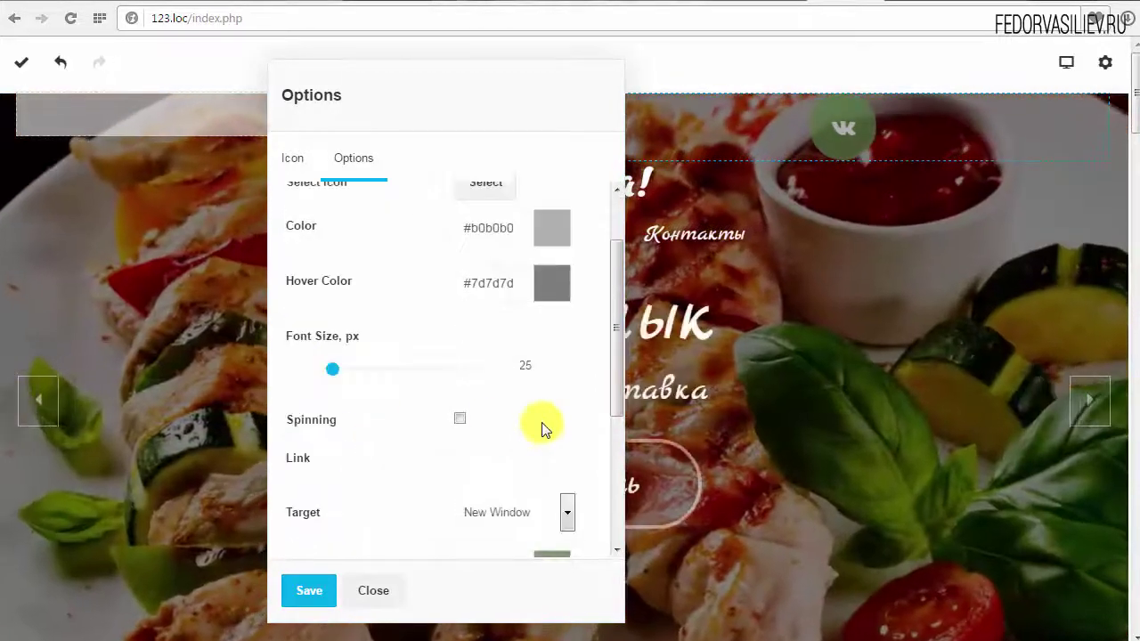
Reduce the VK icon's border radius to 59 px and its padding to 13
scroll(535, 421, "down", 3)
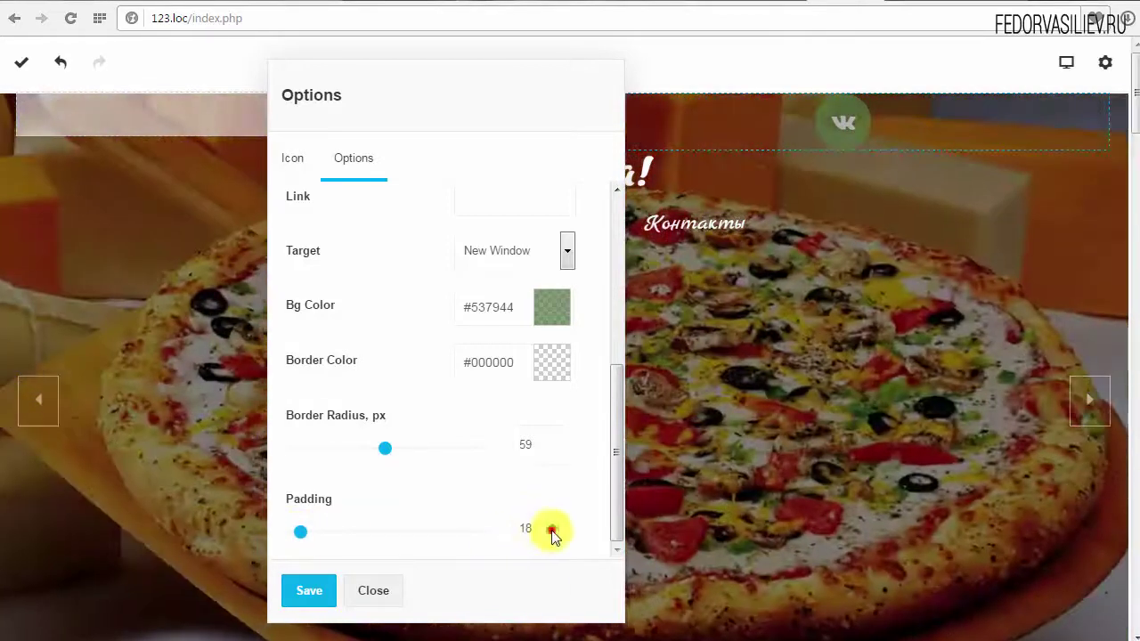
left_click(550, 530)
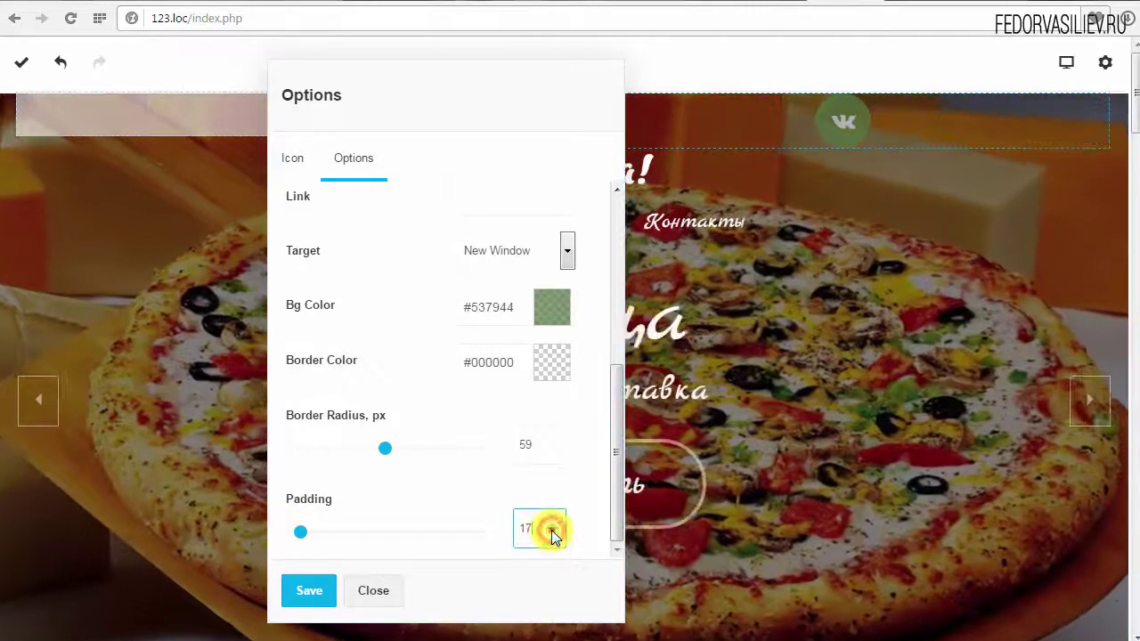
left_click(552, 535)
left_click(552, 534)
left_click(553, 535)
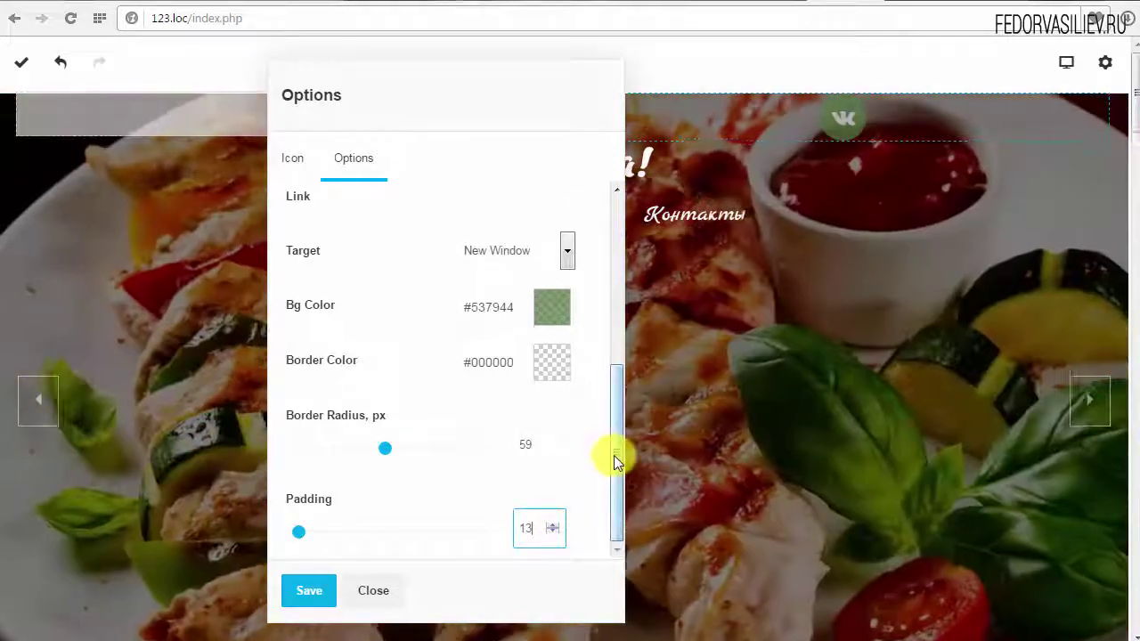
left_click_drag(616, 455, 621, 453)
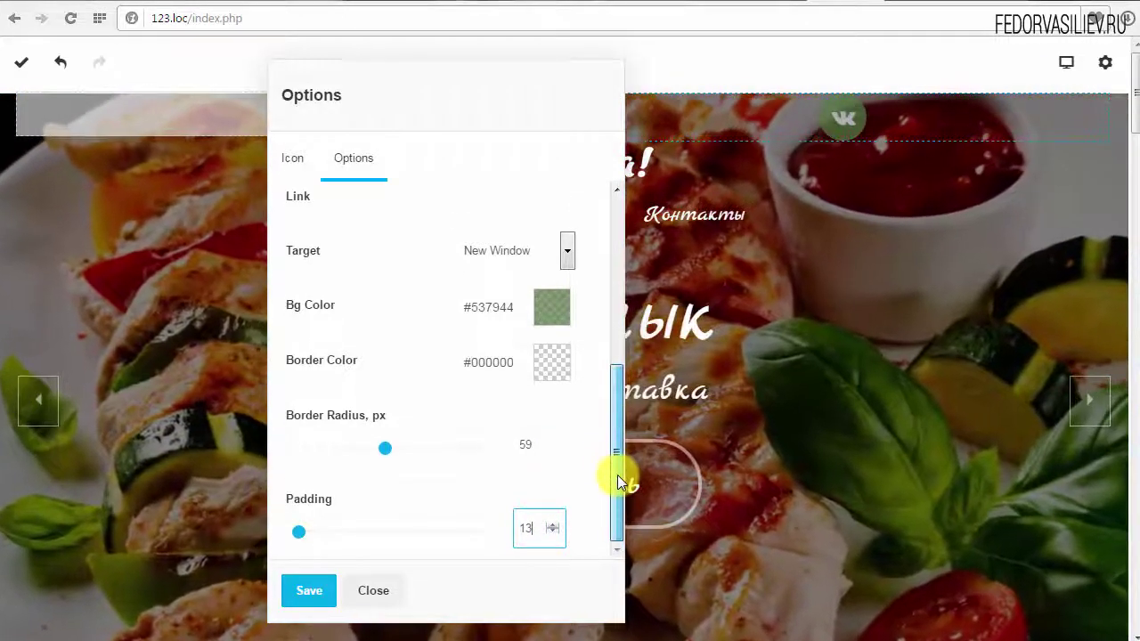
Give the VK icon a small top margin, save its options and check the page preview
left_click(354, 158)
left_click(320, 267)
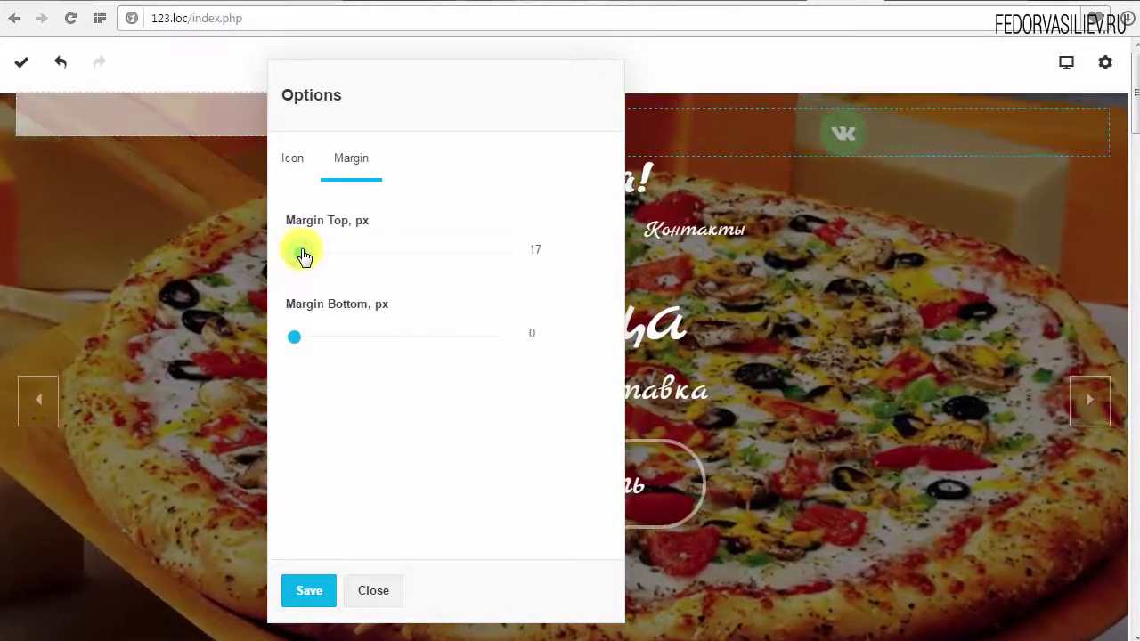
left_click(543, 249)
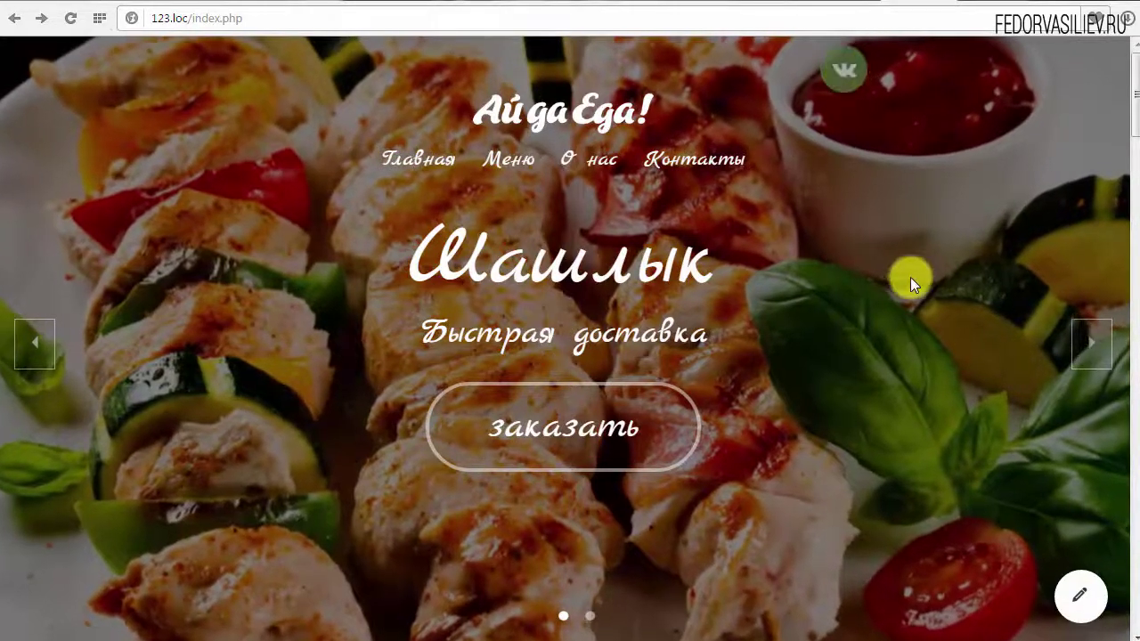
scroll(1126, 125, "down", 1)
scroll(1125, 120, "up", 1)
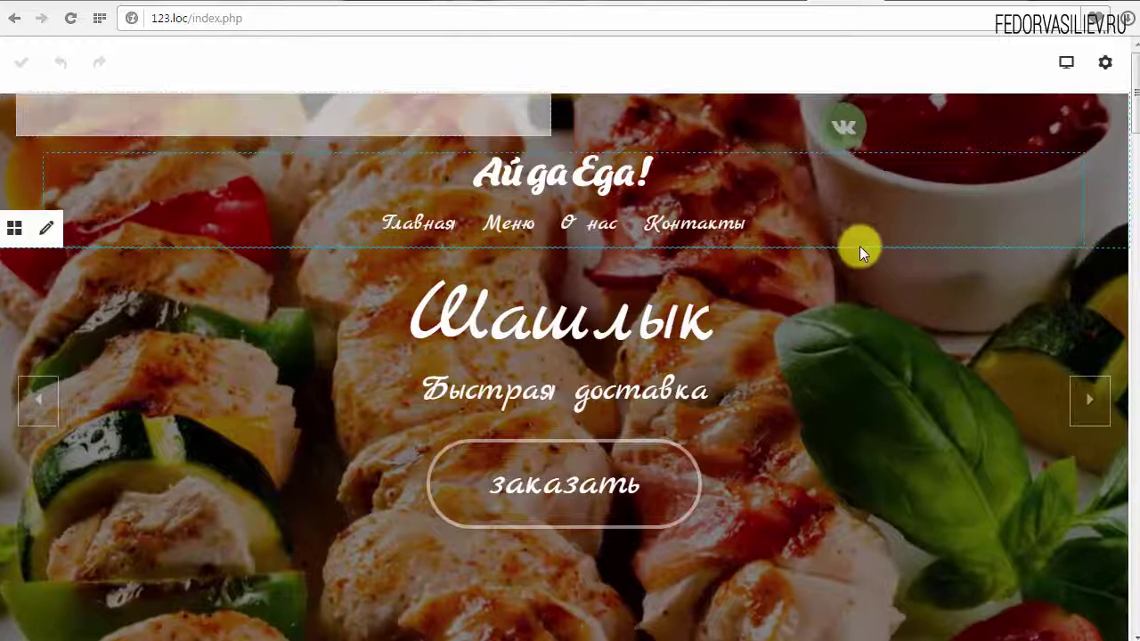
Duplicate the VK icon in the header, change the copy's icon to odnoklassniki and save its options
mouse_move(843, 129)
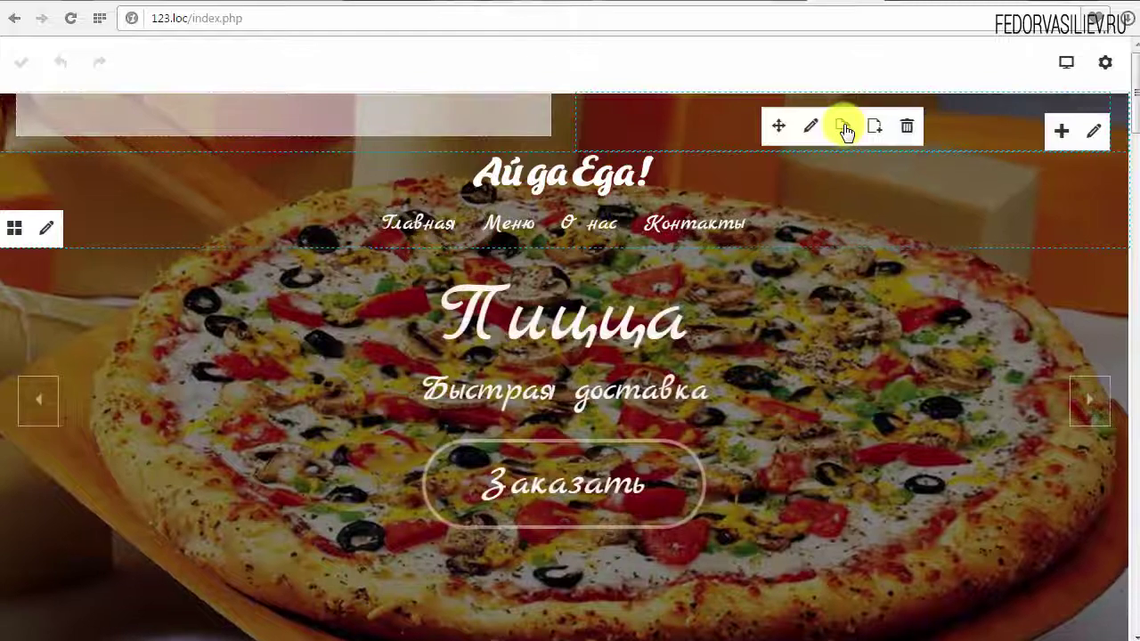
left_click(843, 127)
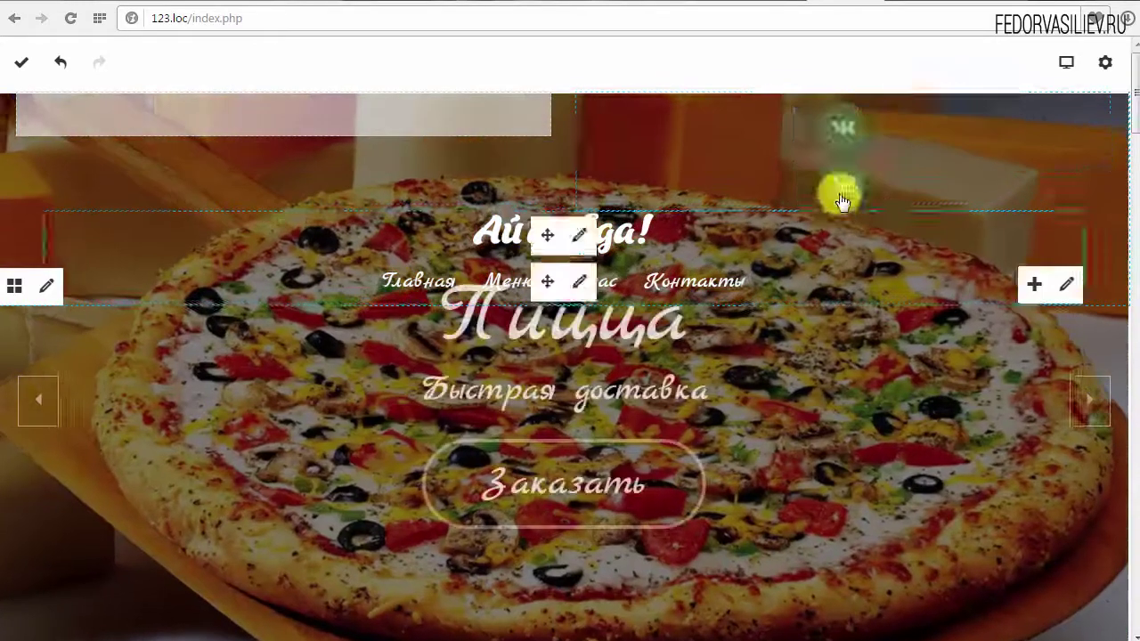
left_click(841, 183)
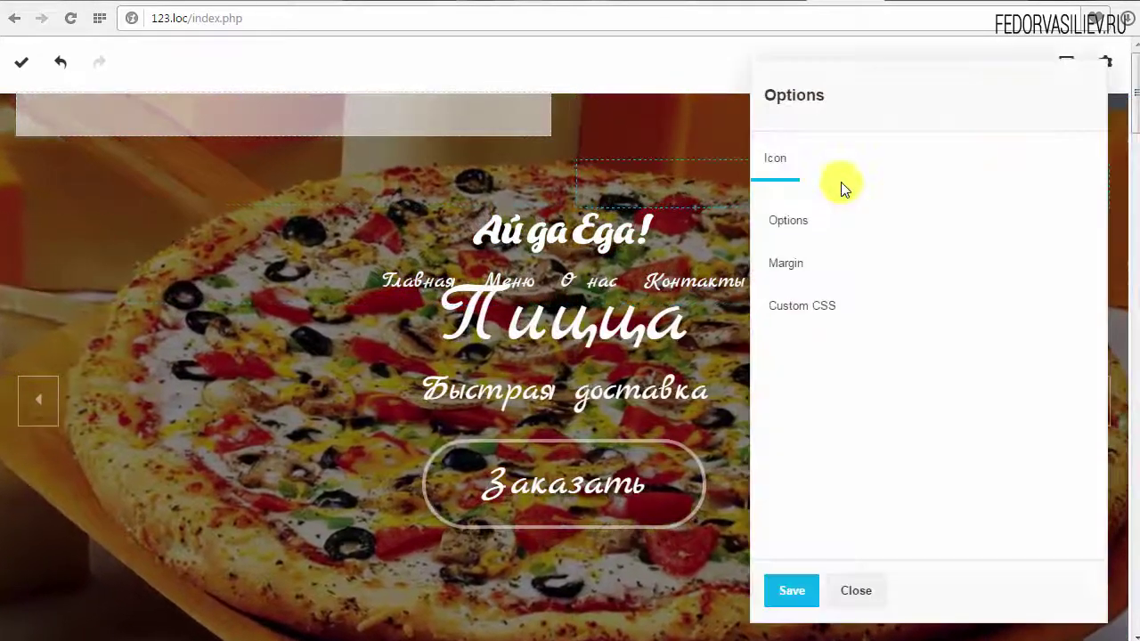
left_click(820, 223)
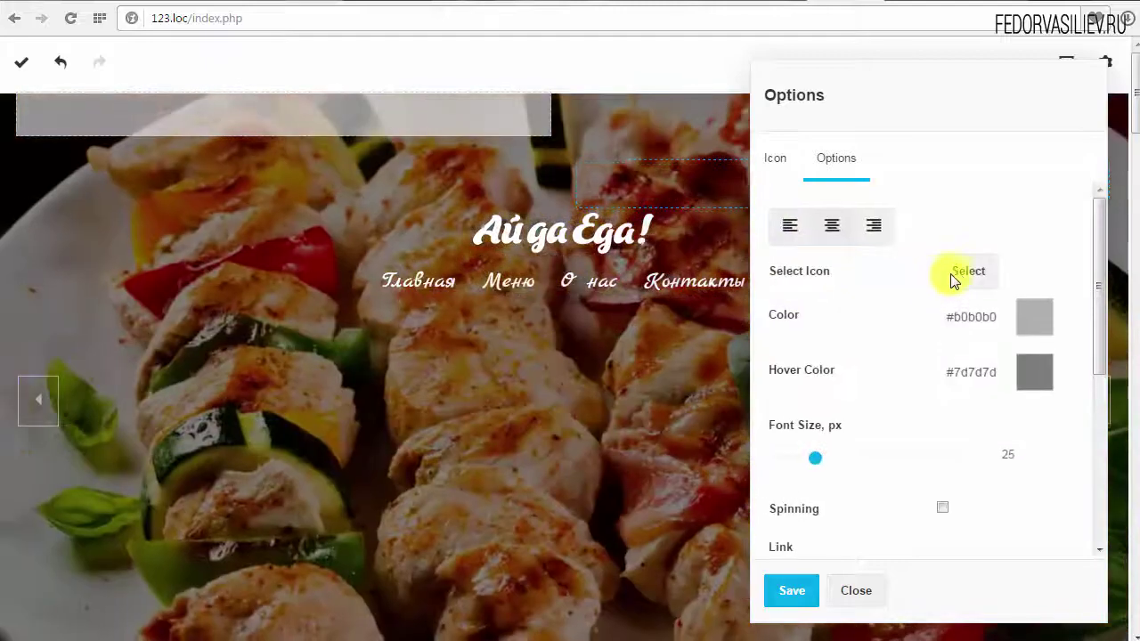
left_click(957, 272)
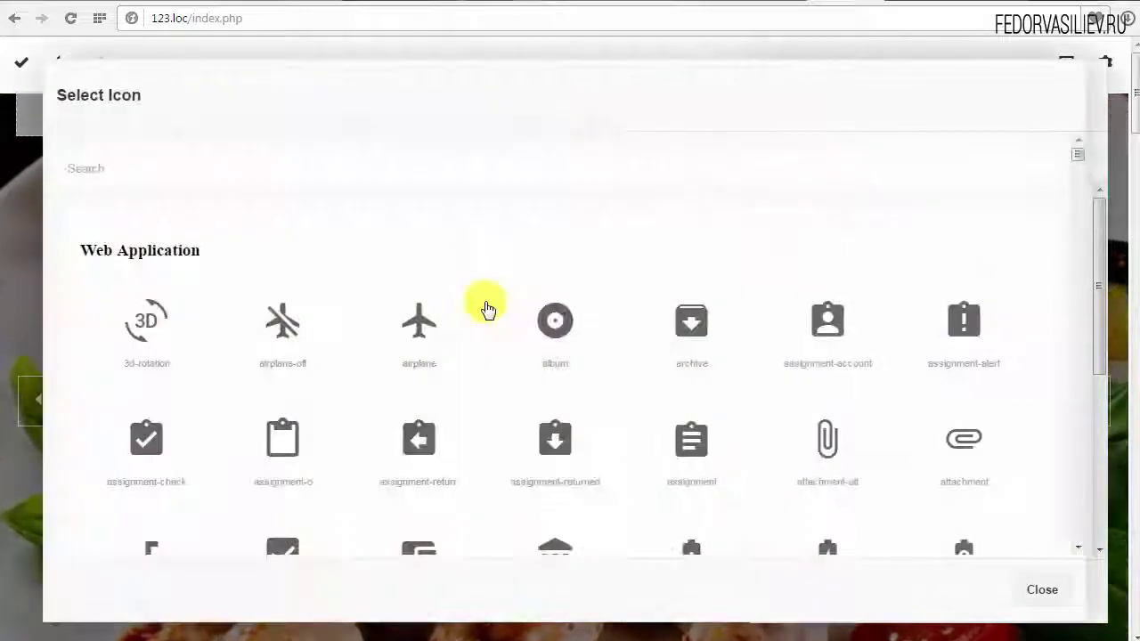
left_click_drag(1077, 157, 1080, 459)
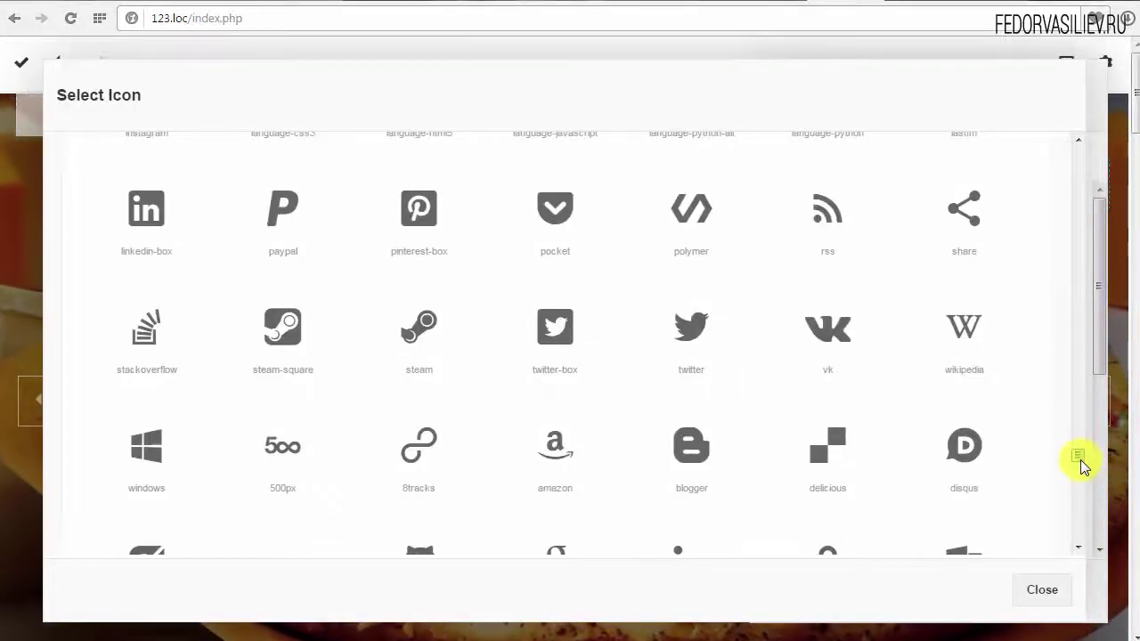
left_click_drag(1081, 459, 1078, 463)
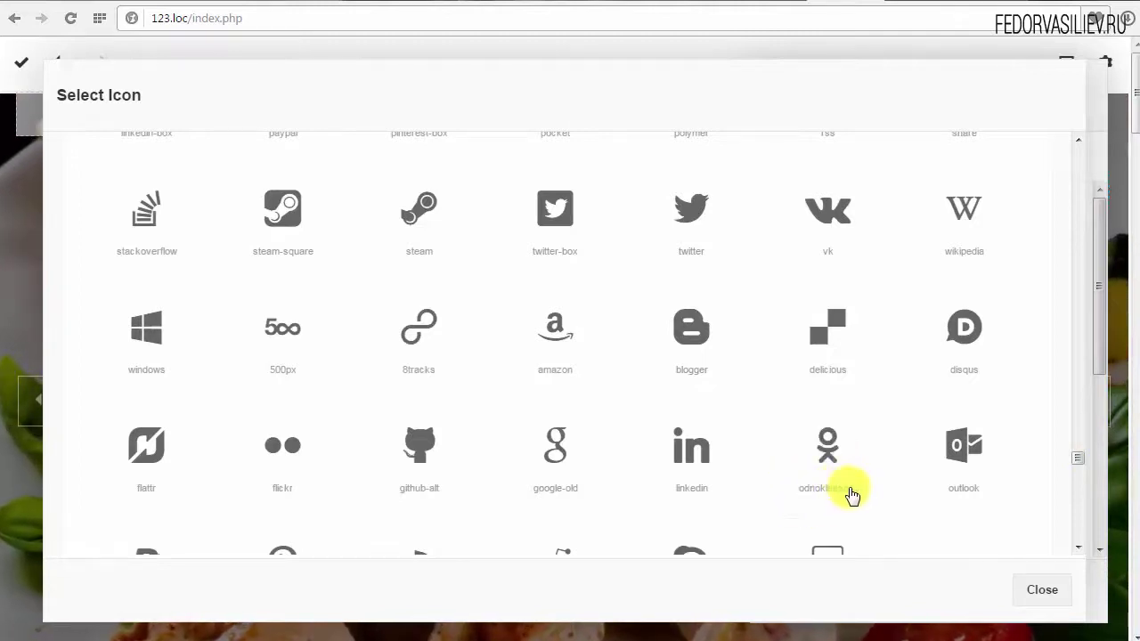
left_click(828, 446)
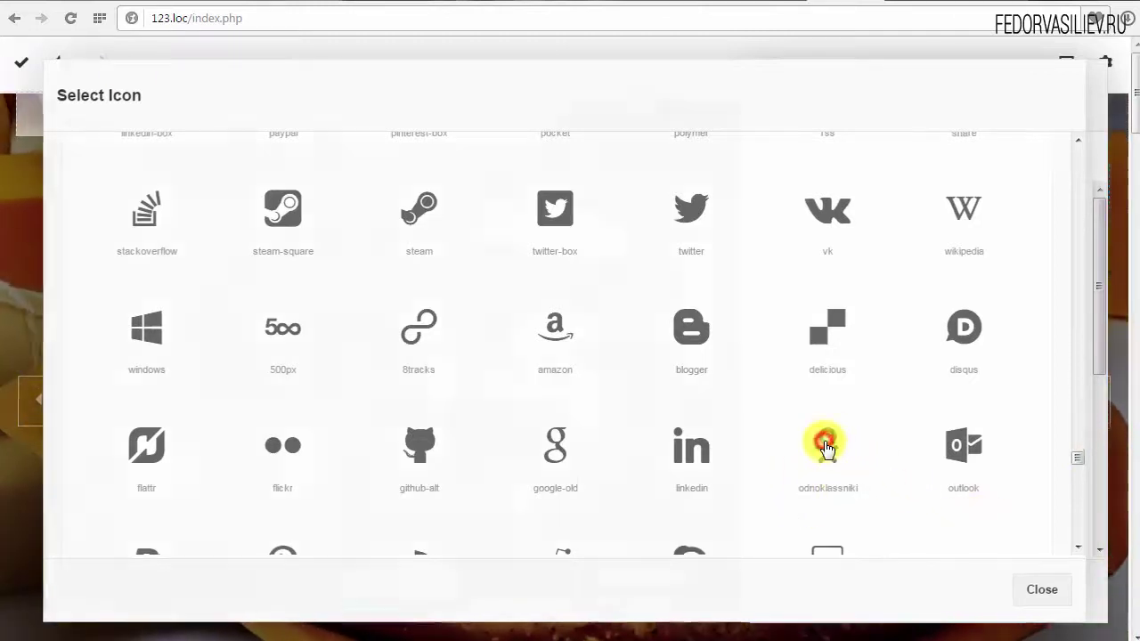
scroll(1081, 433, "down", 4)
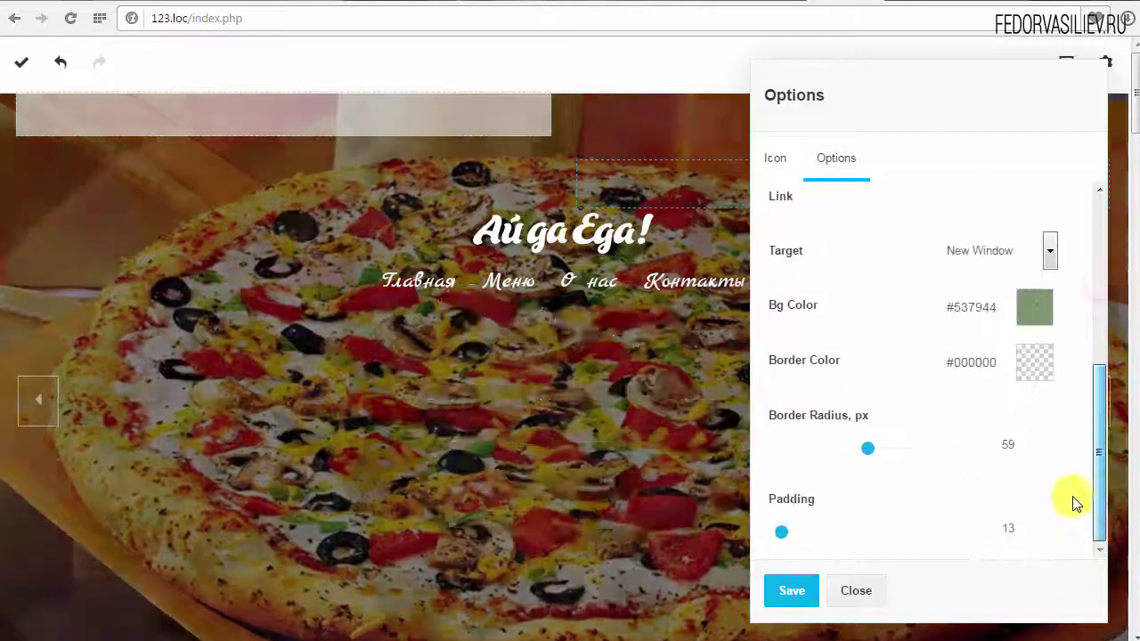
scroll(1102, 289, "up", 3)
scroll(1089, 335, "up", 1)
scroll(1081, 407, "down", 3)
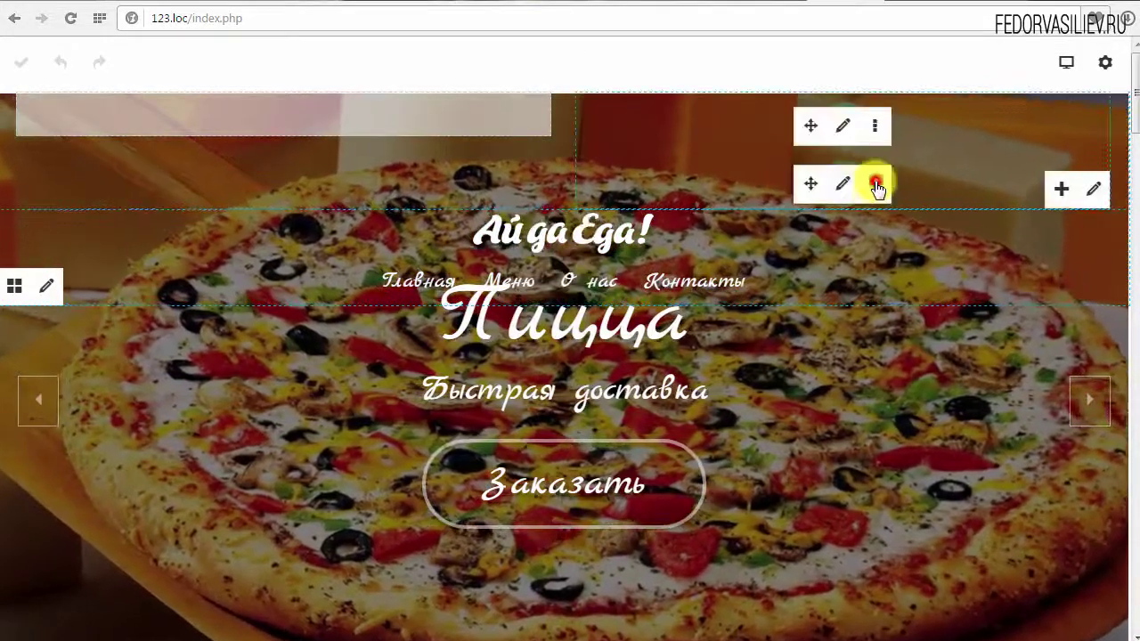
Duplicate the odnoklassniki icon, change the new copy's icon to twitter and save its options
left_click(872, 183)
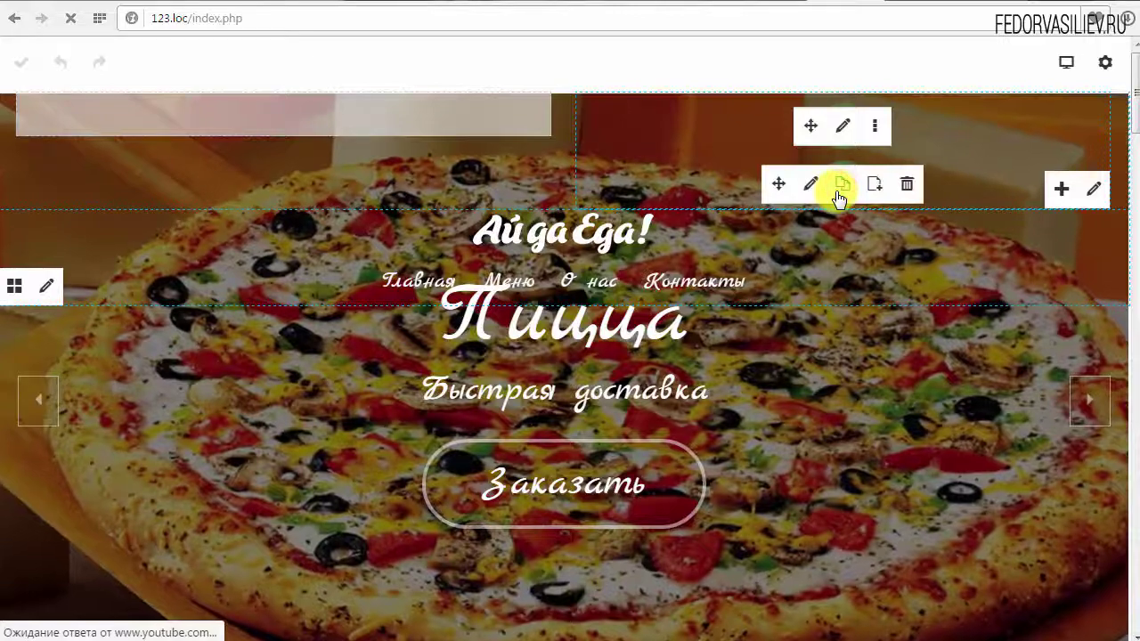
left_click(840, 184)
left_click(843, 242)
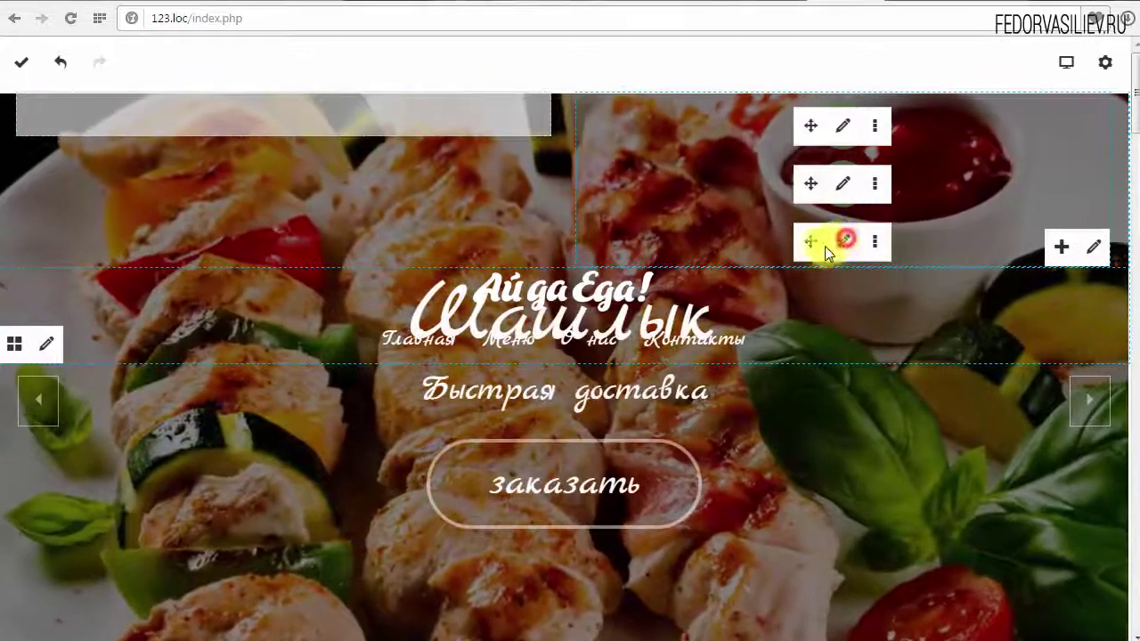
left_click(789, 221)
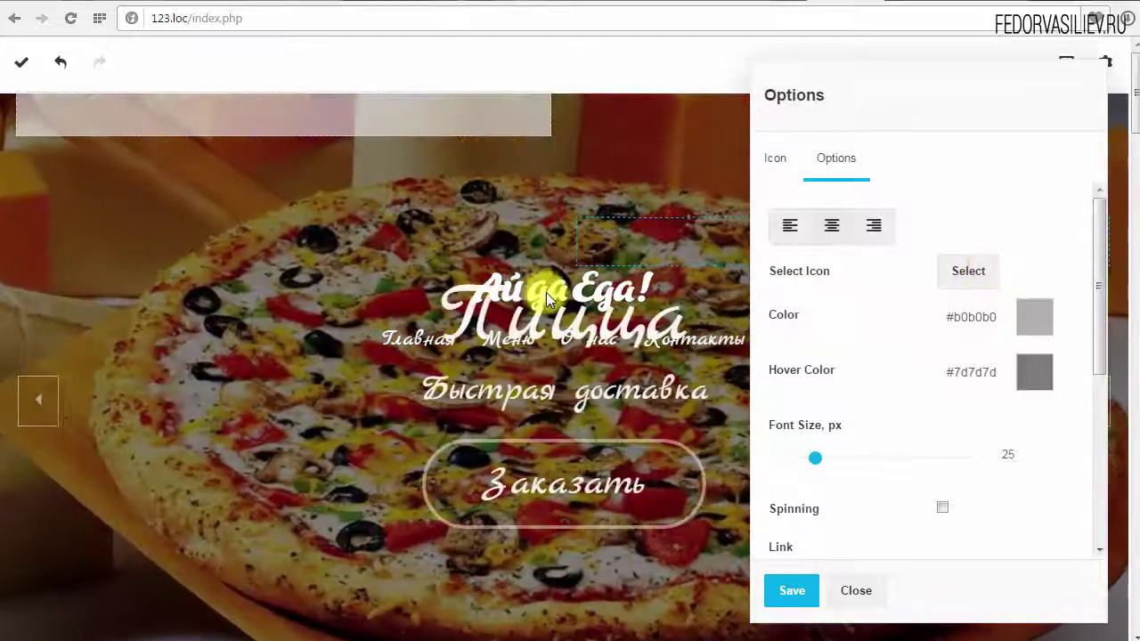
left_click(971, 268)
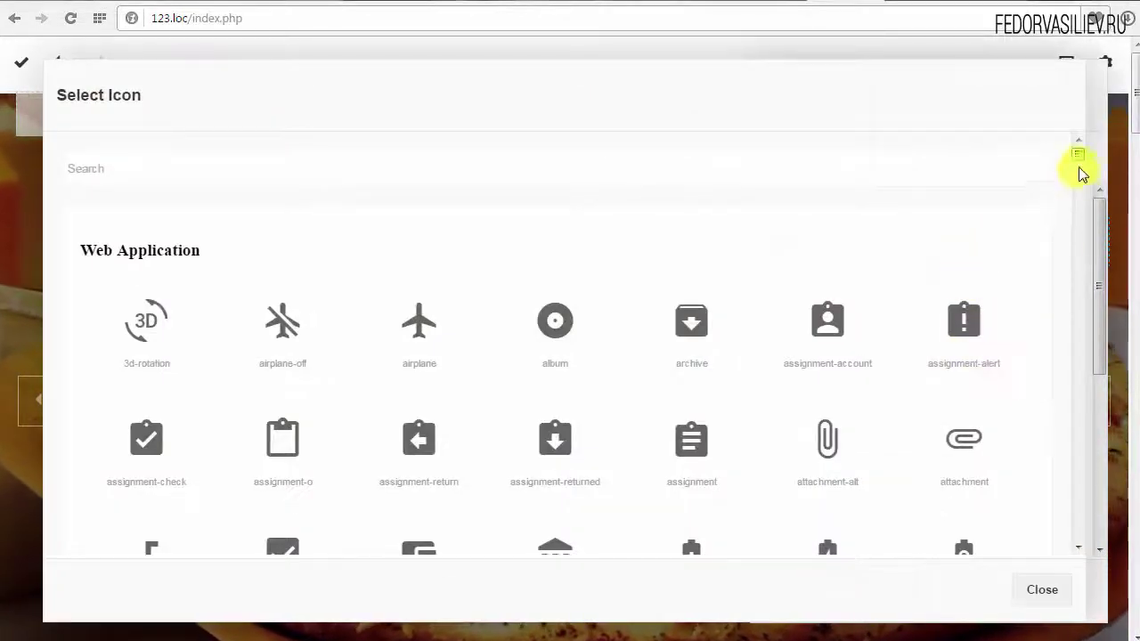
scroll(1074, 356, "down", 20)
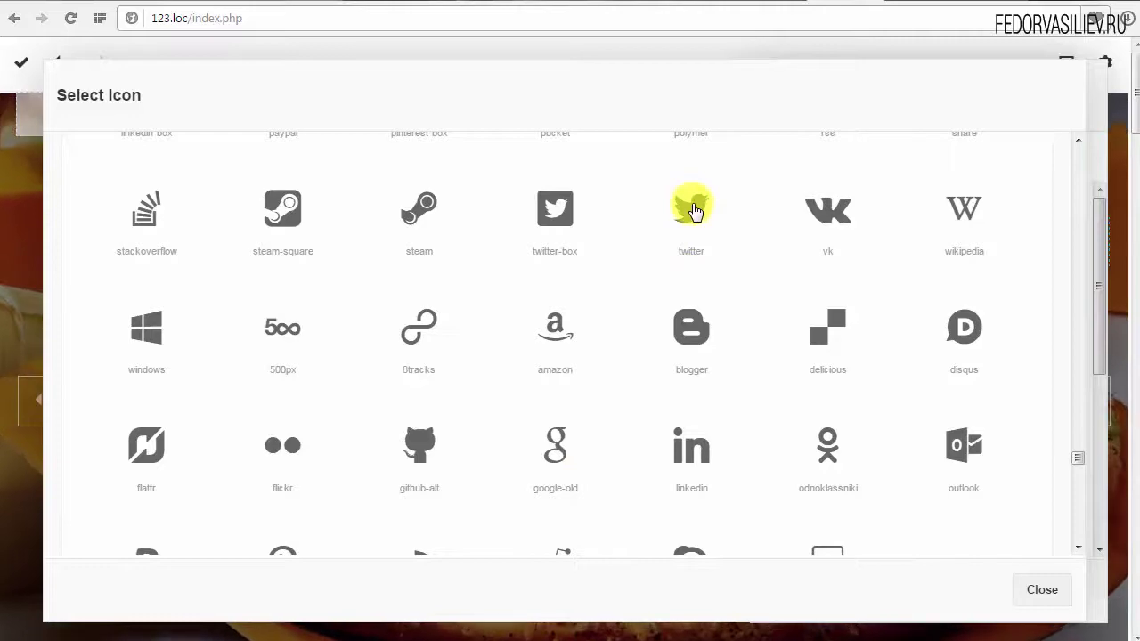
left_click(693, 209)
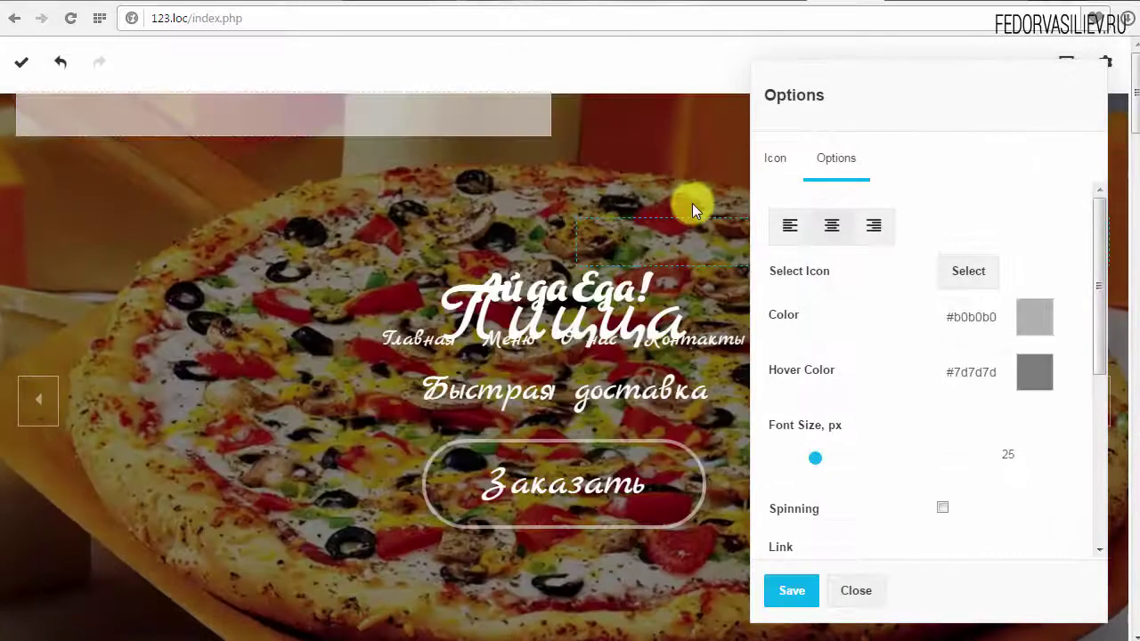
left_click(789, 590)
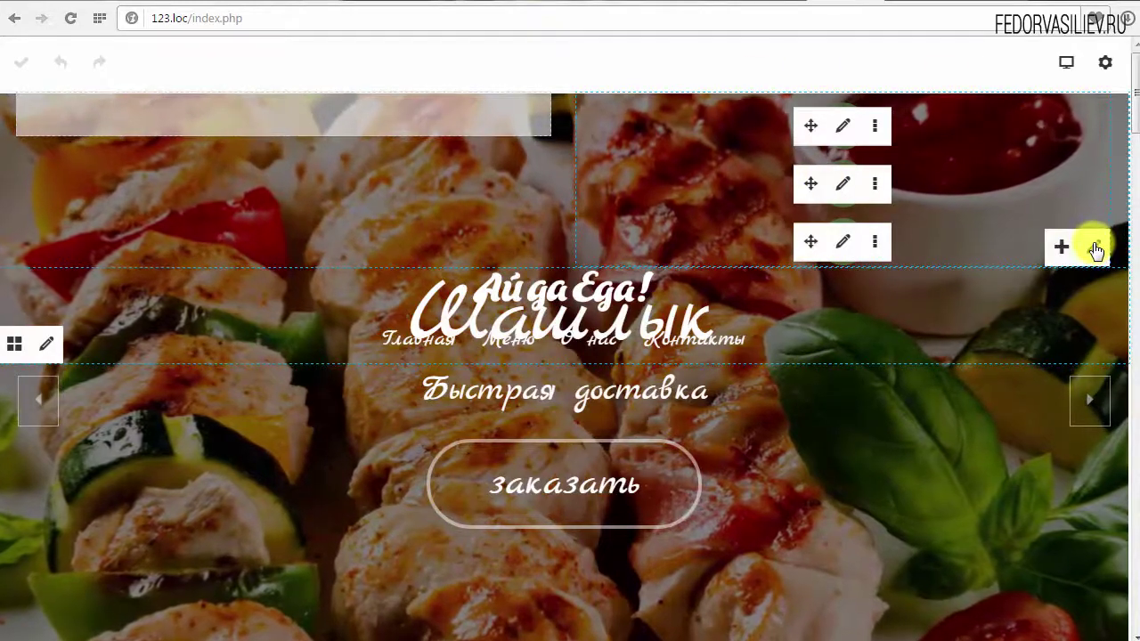
Enable Display Inline in the background options of the header column holding the social icons, and check the published page
left_click(1094, 248)
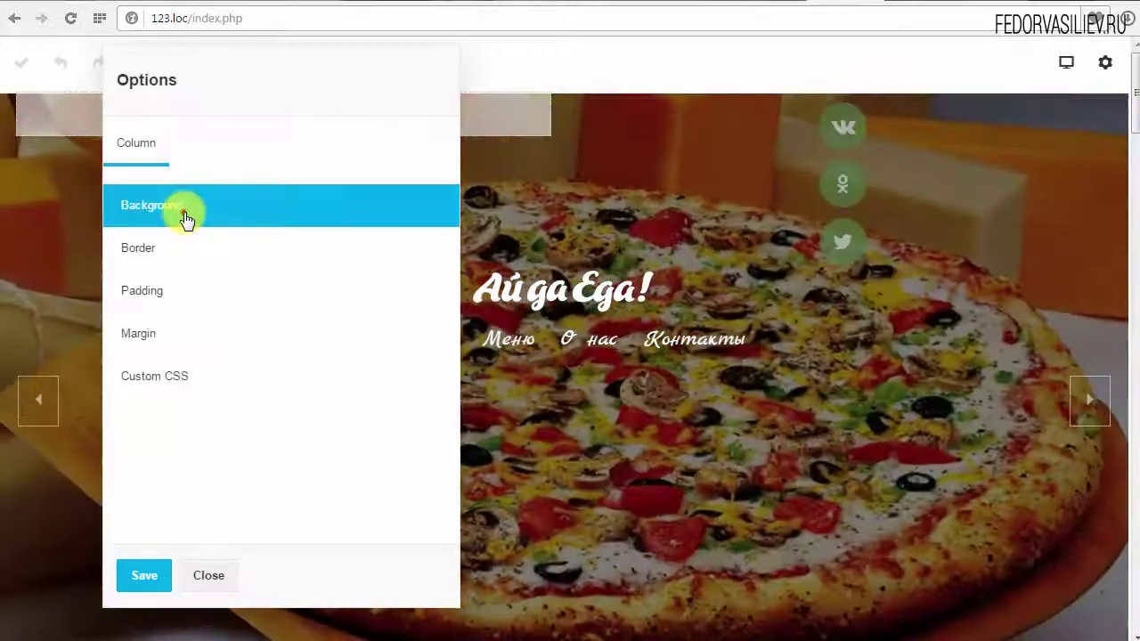
left_click(180, 219)
scroll(285, 382, "down", 1)
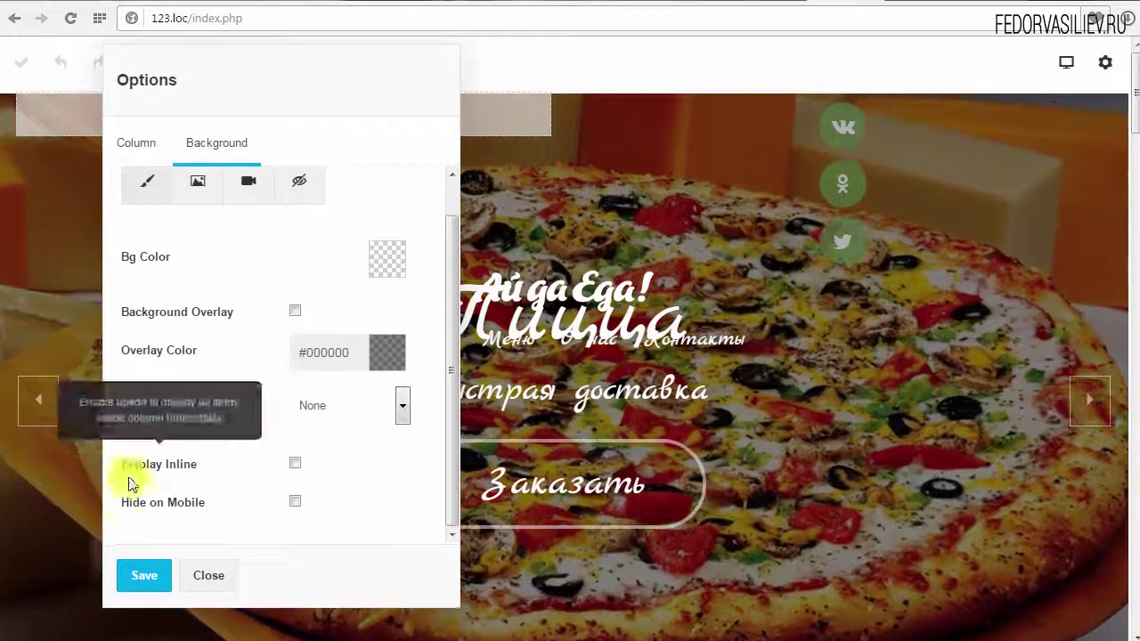
left_click_drag(198, 464, 122, 464)
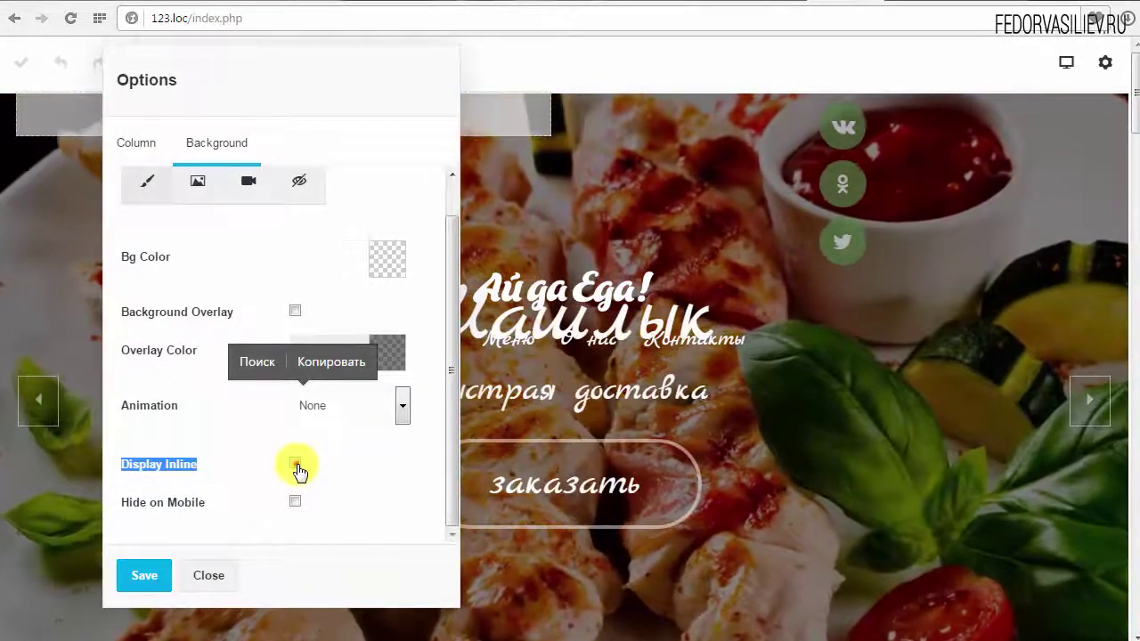
left_click(296, 464)
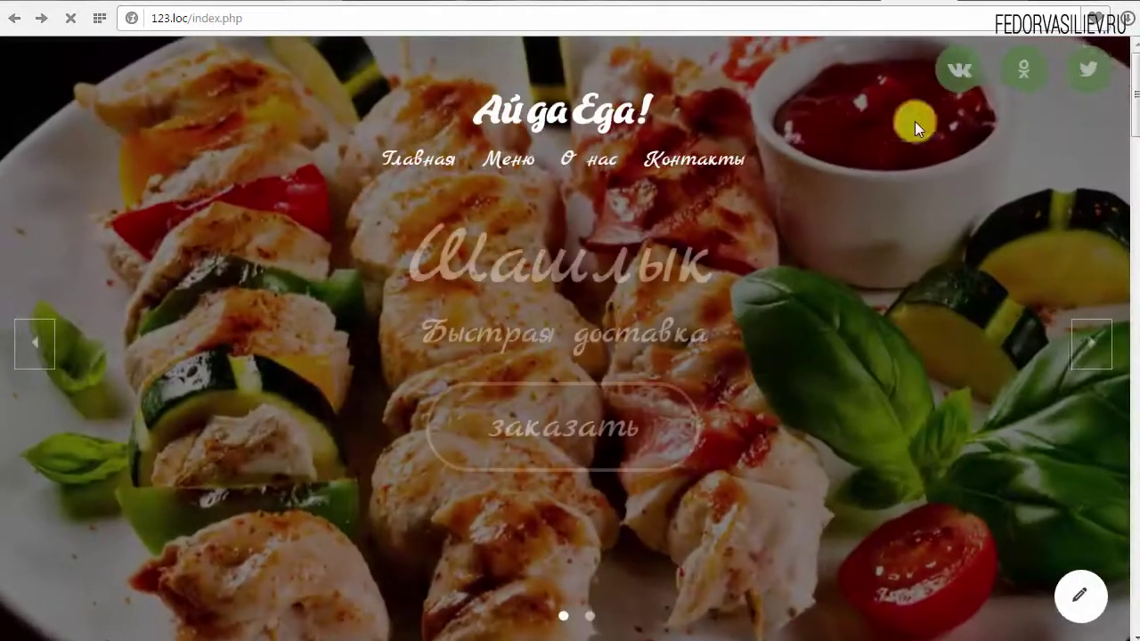
scroll(1117, 96, "down", 3)
scroll(1113, 89, "up", 3)
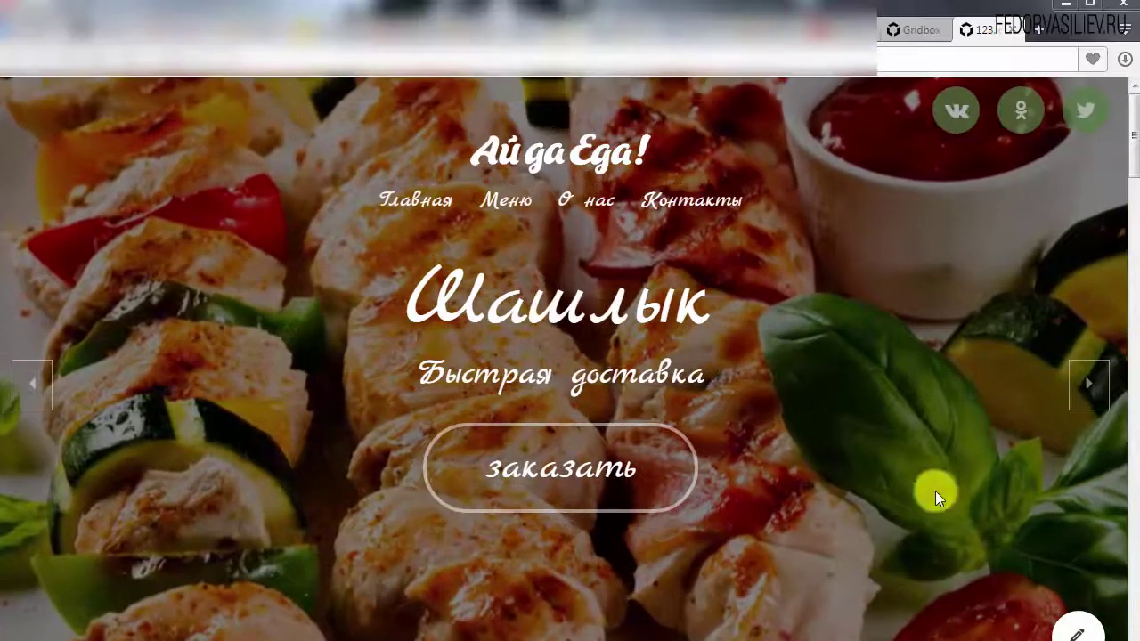
left_click_drag(1135, 168, 1134, 133)
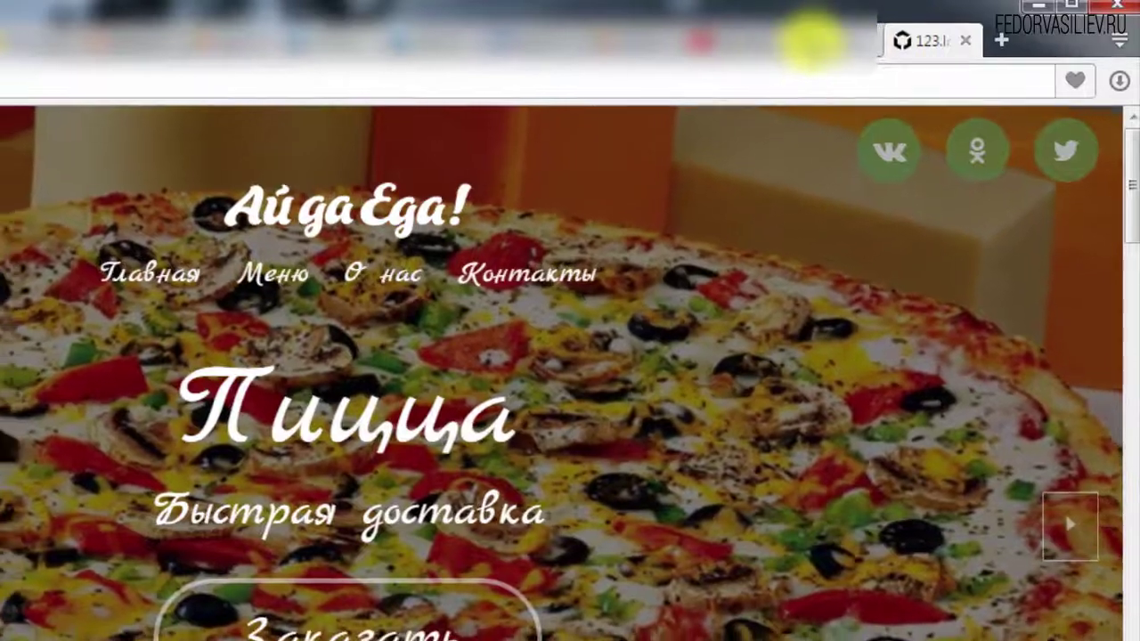
Return to the Gridbox editor and open the media selection for the favicon in the theme's header configuration
left_click(811, 40)
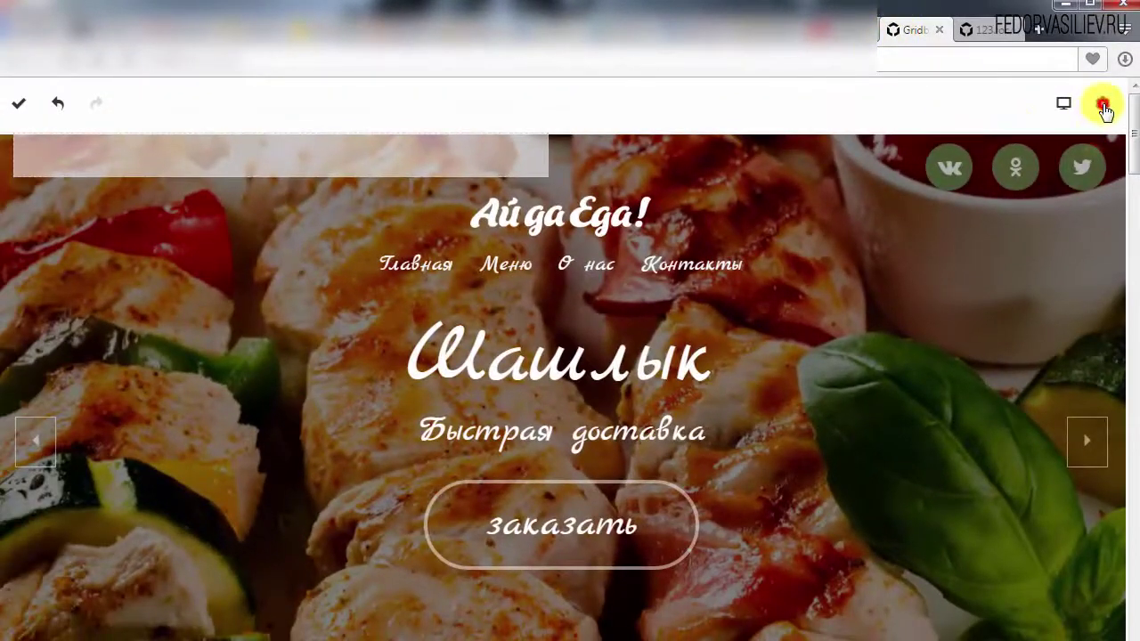
left_click(1102, 105)
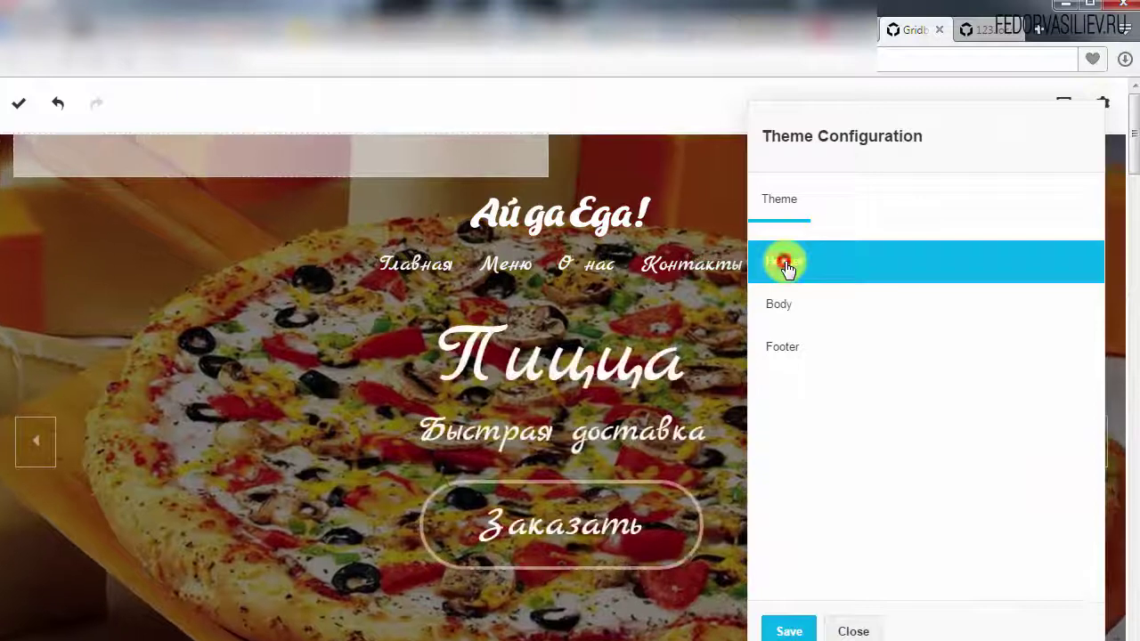
left_click(786, 265)
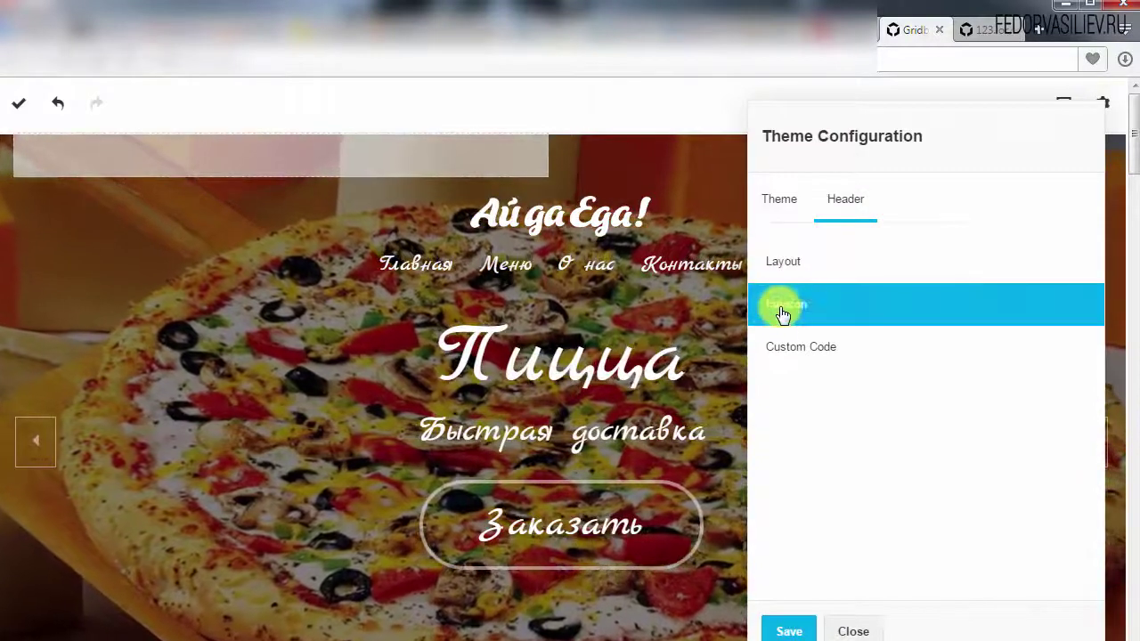
left_click(784, 305)
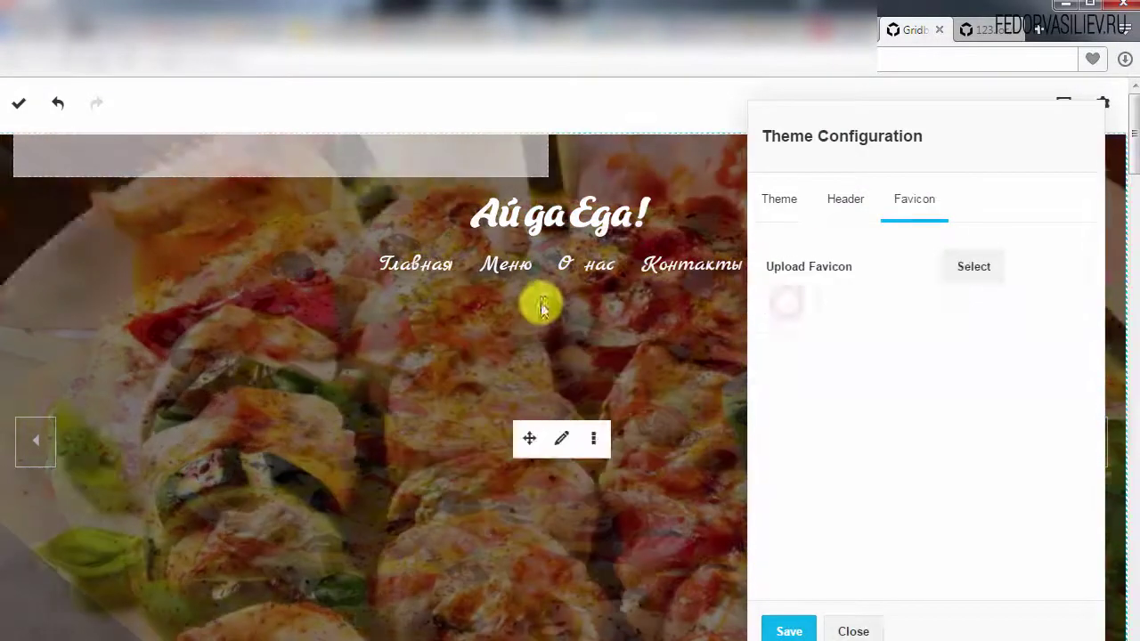
left_click(971, 267)
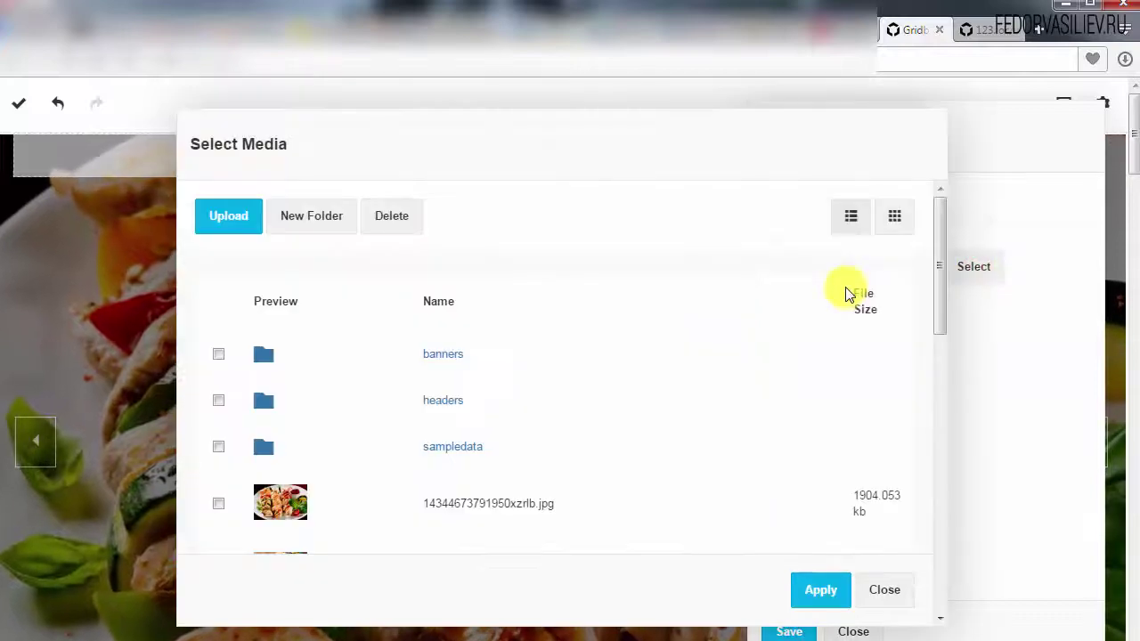
Upload favicon.png from the computer to the media library
left_click(235, 224)
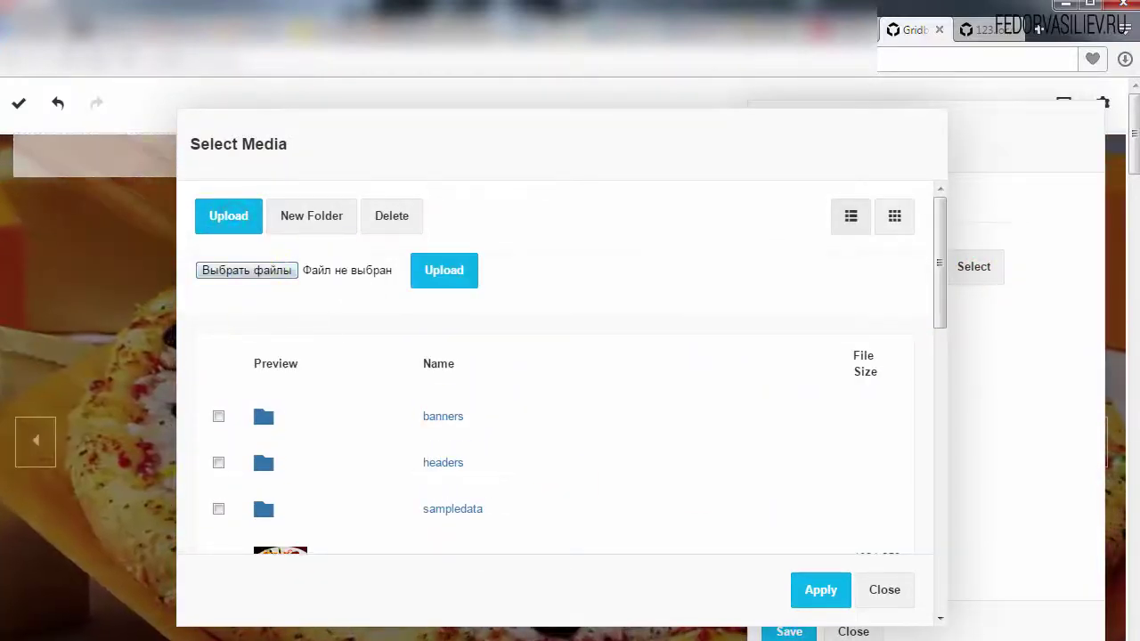
left_click(246, 270)
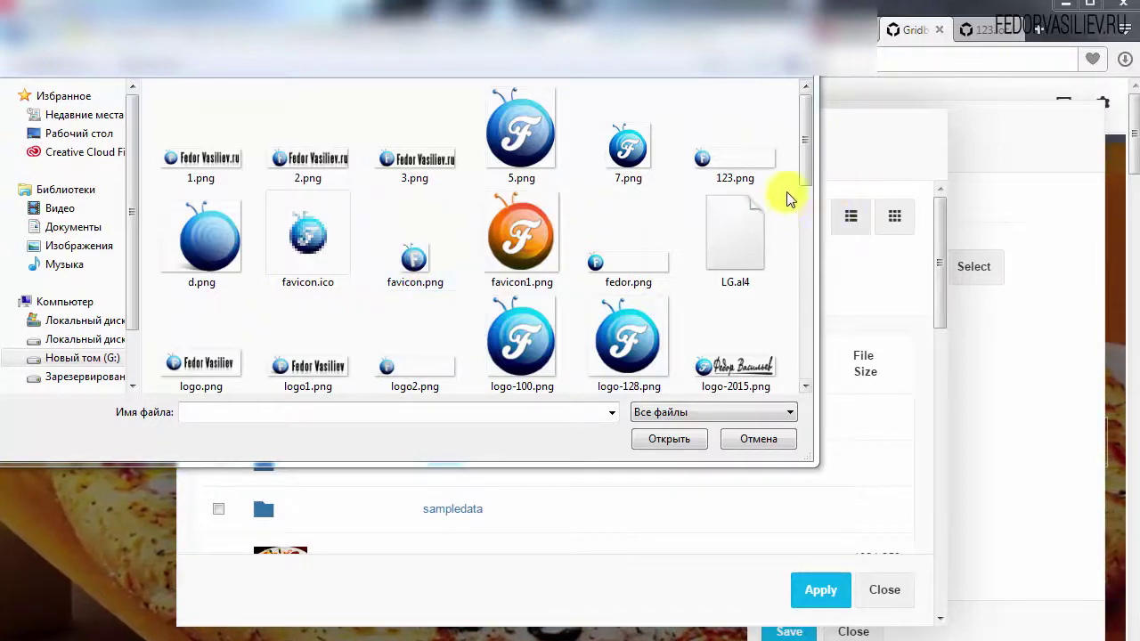
mouse_move(804, 178)
left_mouse_down()
mouse_move(800, 198)
mouse_move(804, 179)
left_mouse_up()
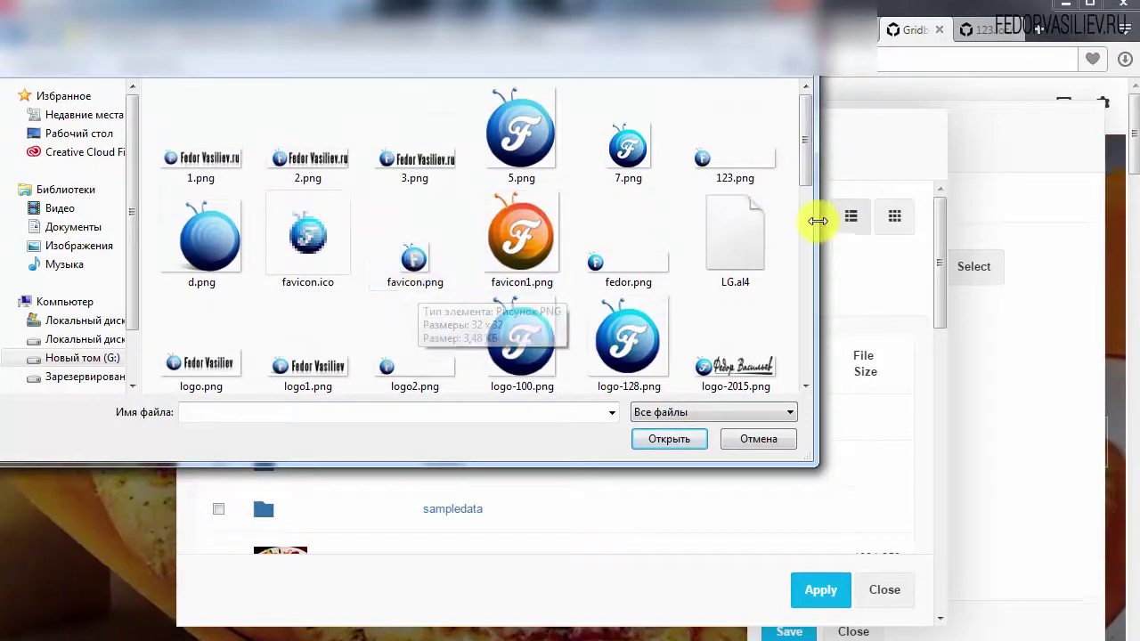
left_click_drag(808, 178, 773, 161)
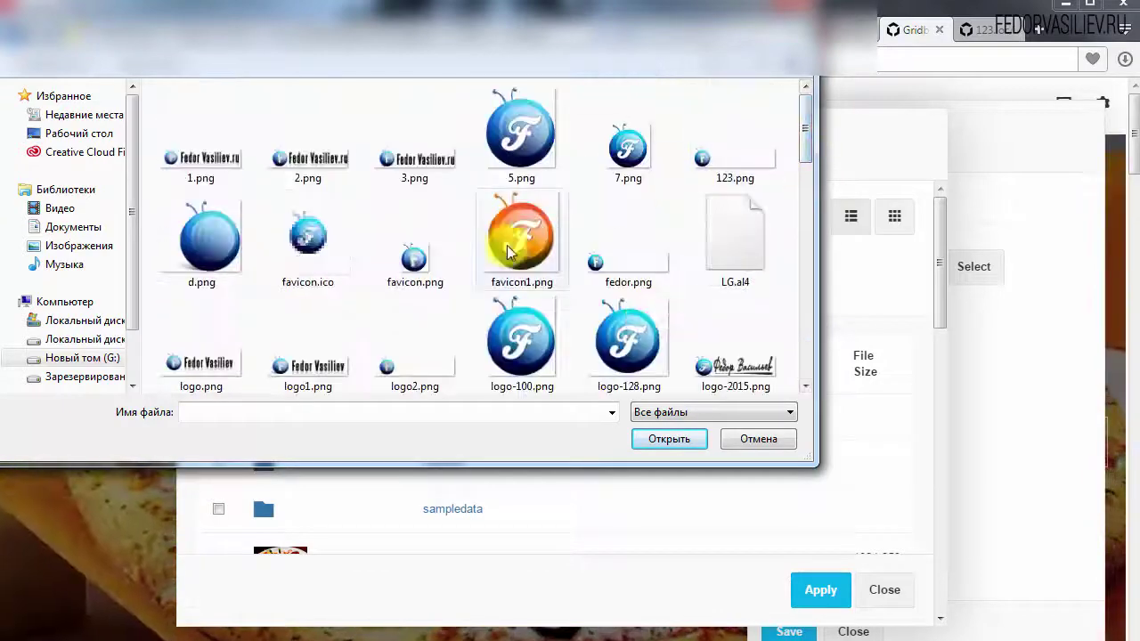
left_click(391, 260)
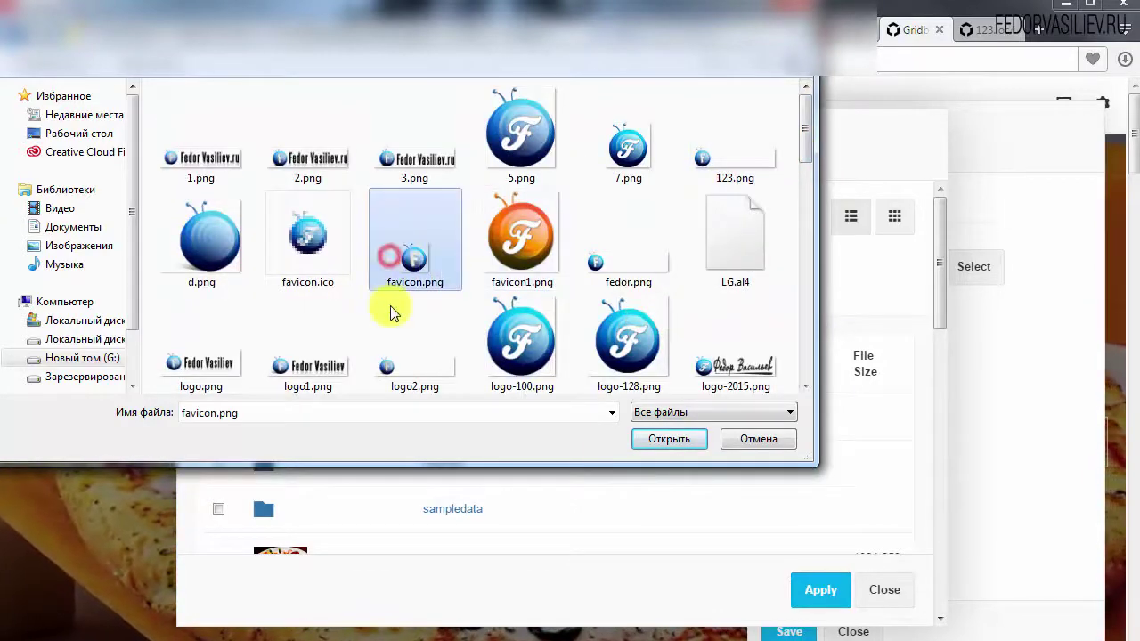
left_click(647, 442)
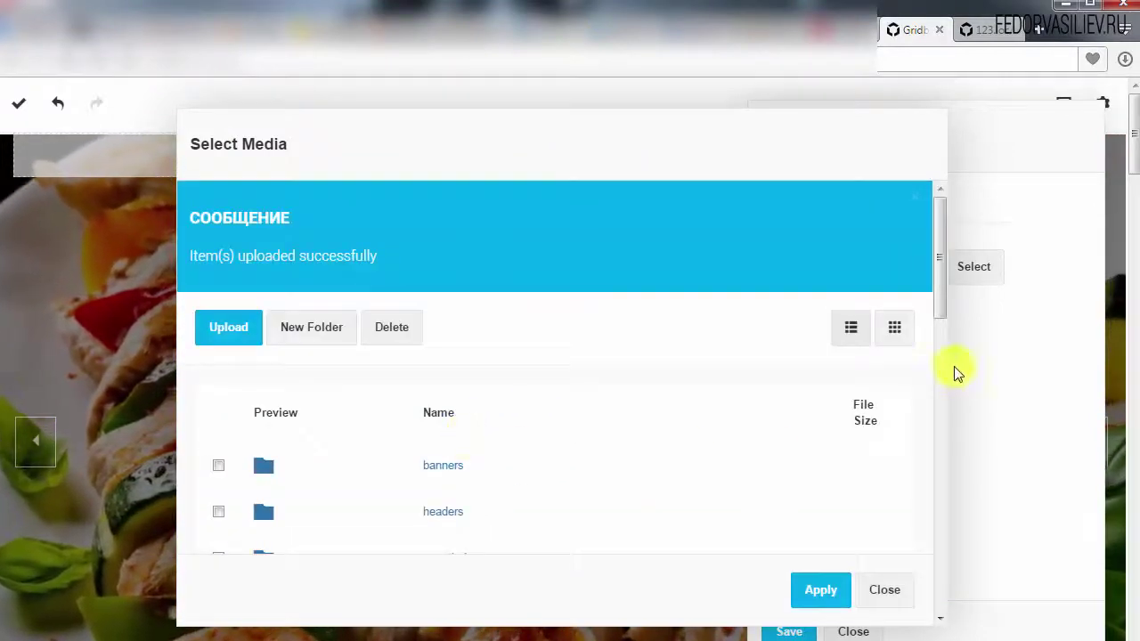
Try to apply favicon.png from the media library as the site favicon
left_click(944, 312)
scroll(890, 498, "down", 3)
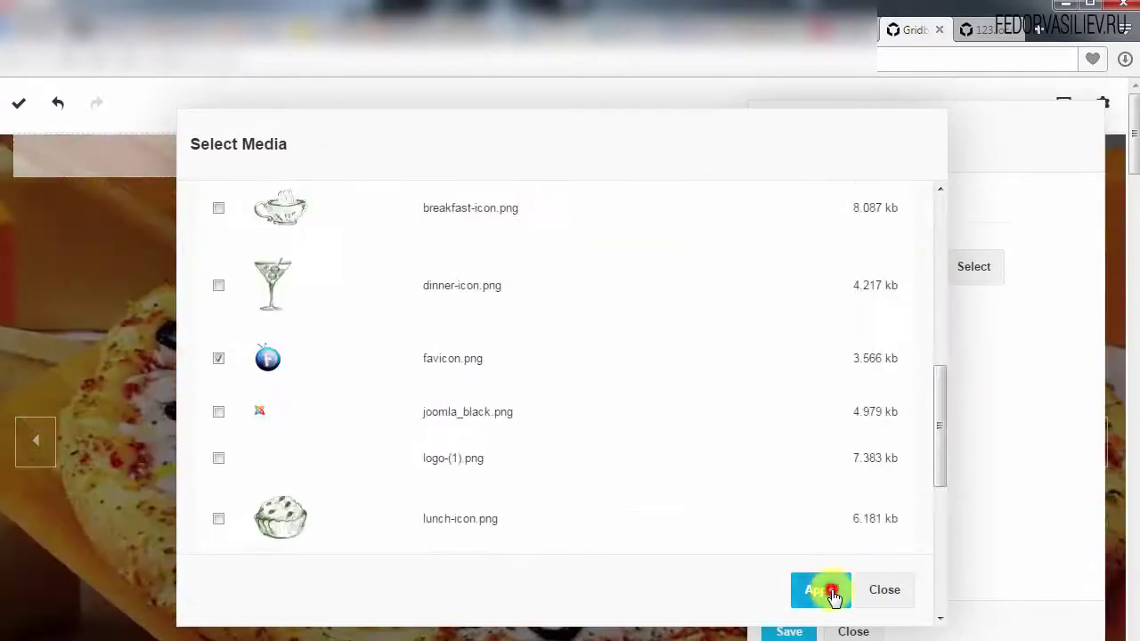
left_click(831, 595)
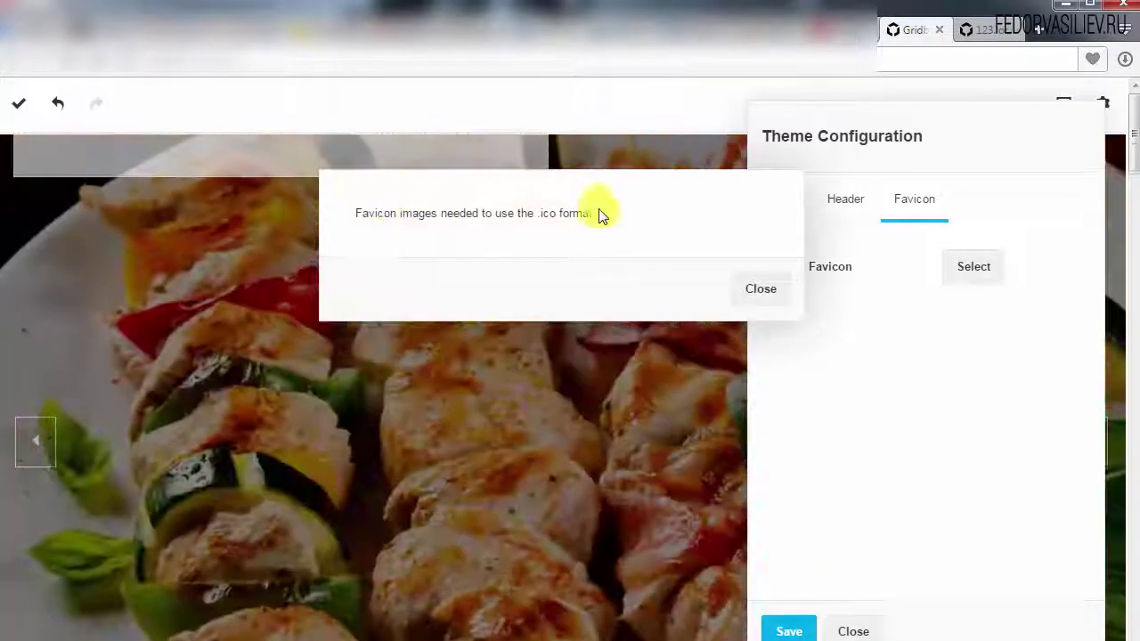
left_click_drag(593, 213, 527, 219)
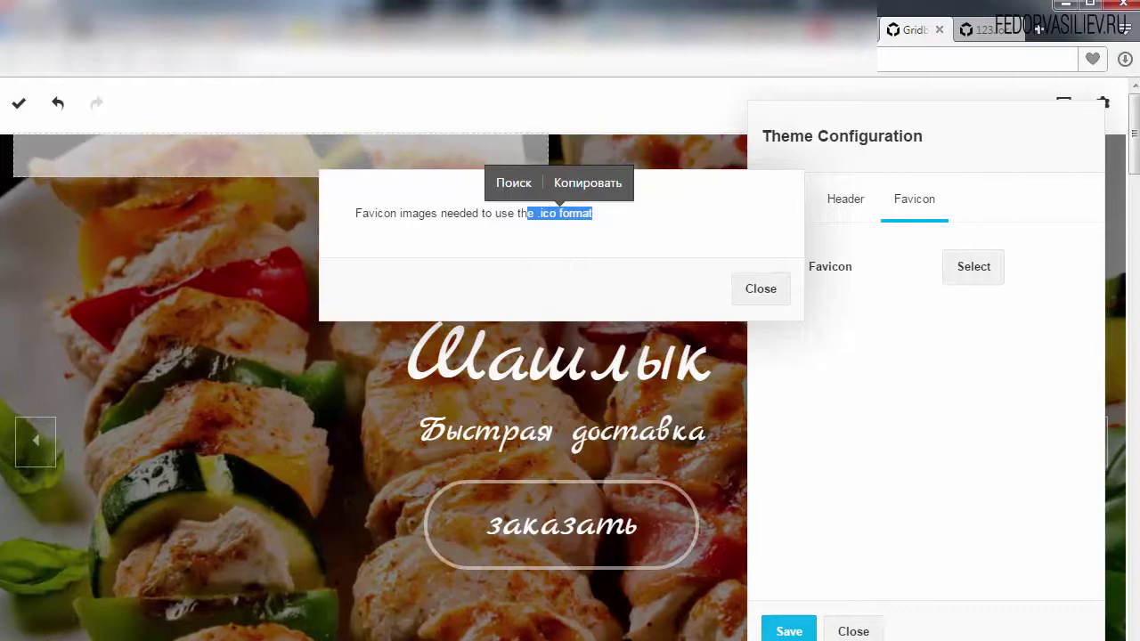
Search Google for "фавикон" in a new browser tab
key("ctrl+t")
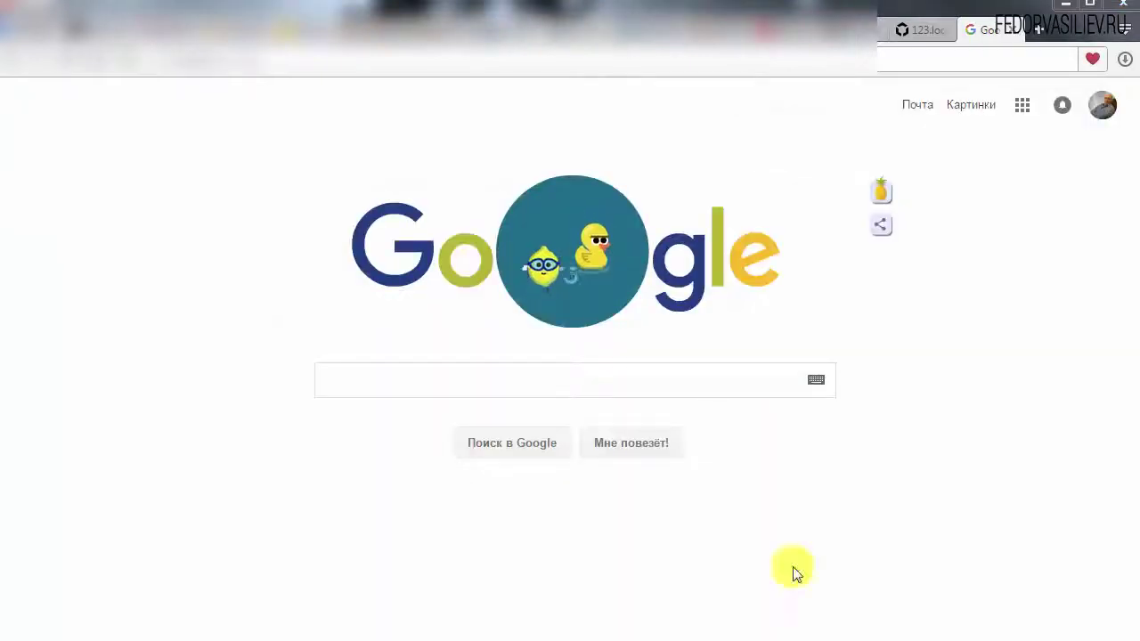
left_click(377, 383)
type("a")
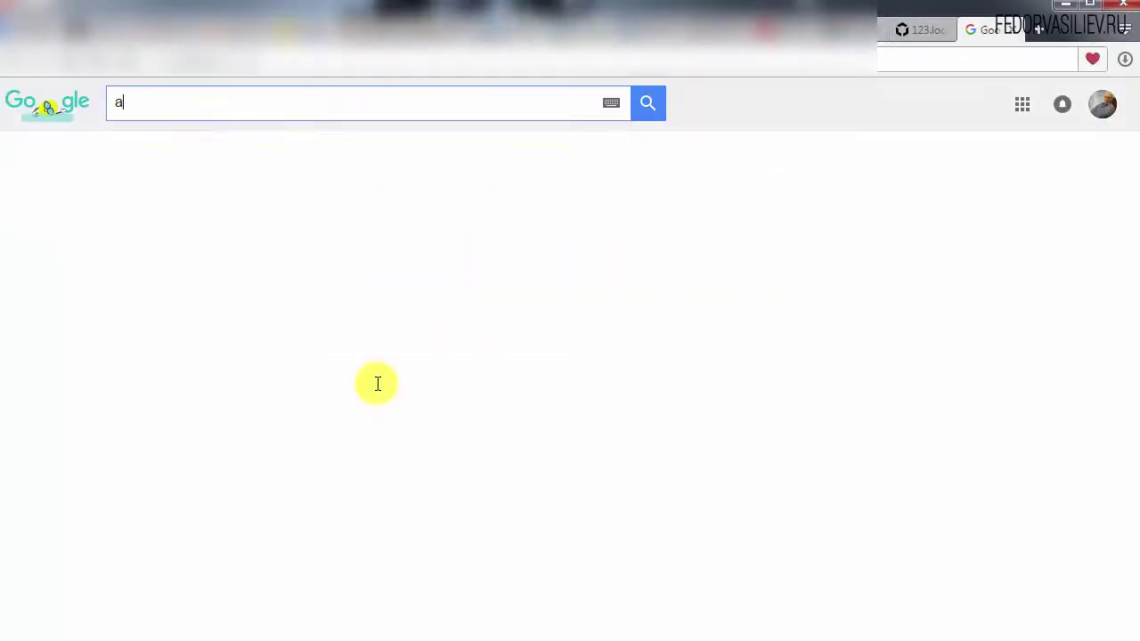
type("f")
key("BackSpace")
key("BackSpace")
type("фавикон")
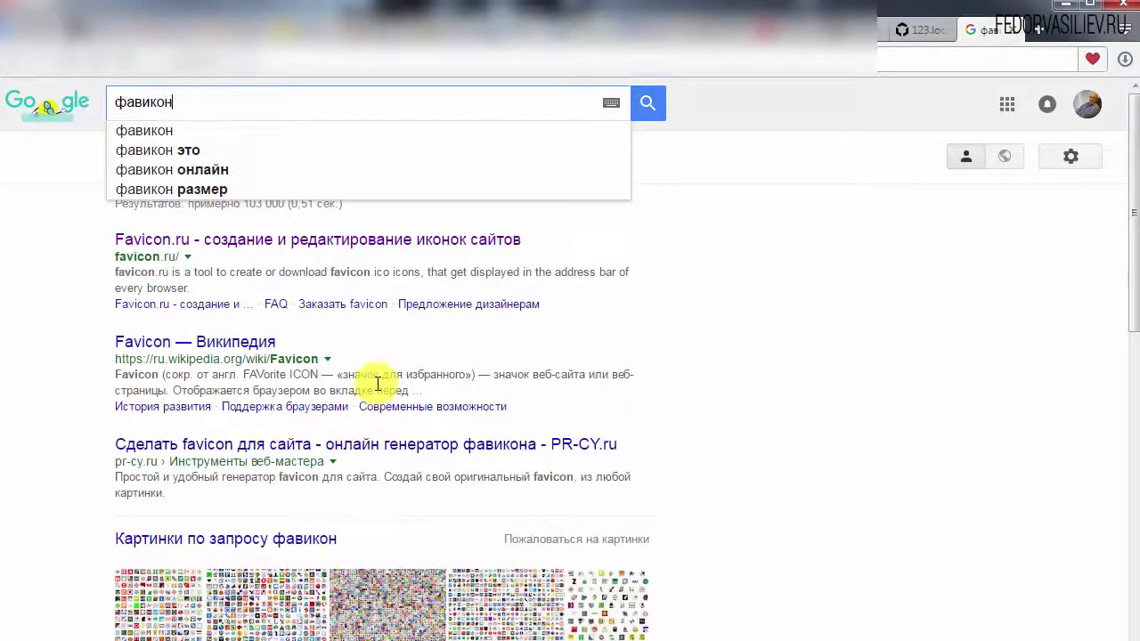
key("Return")
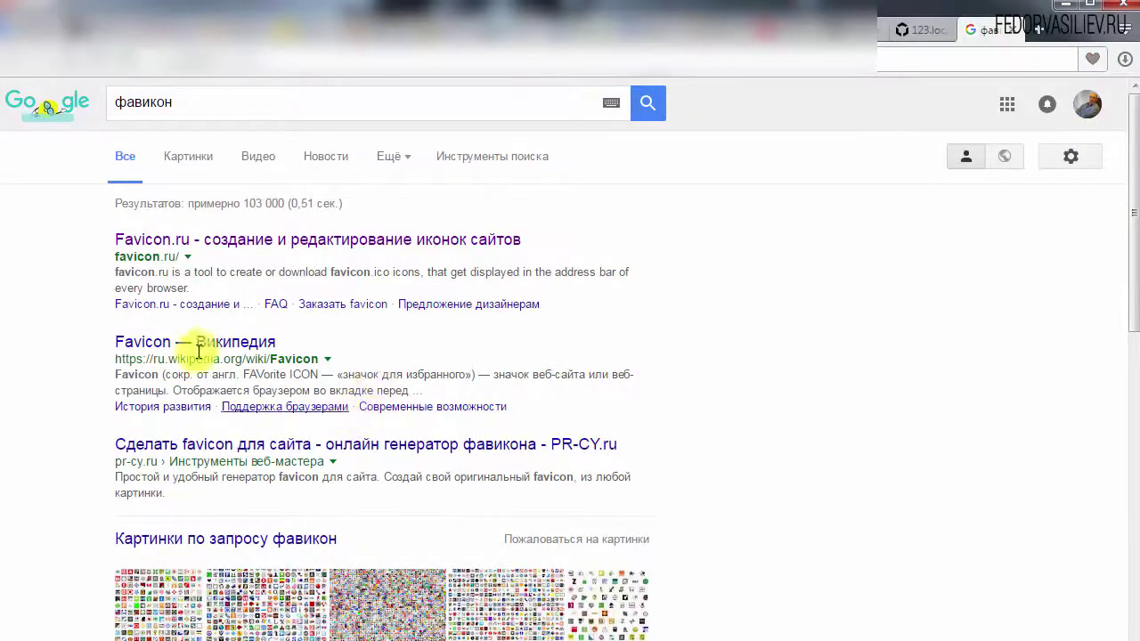
Open the Favicon.ru site from the search results and upload 7.png to make a favicon from an image
left_click_drag(198, 256, 195, 256)
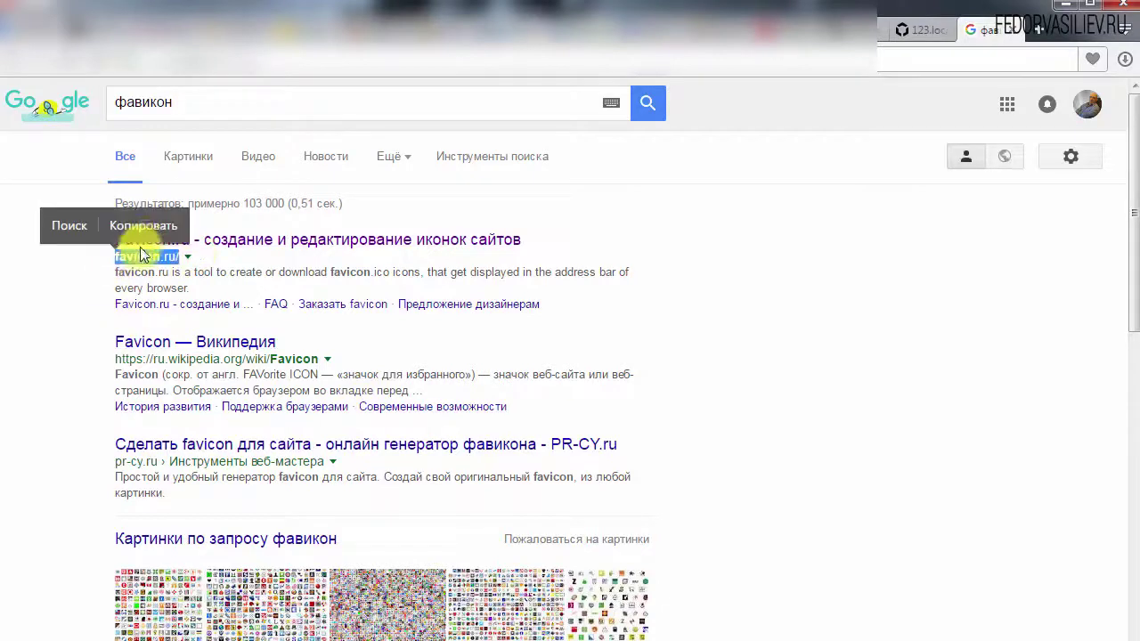
left_click(214, 240)
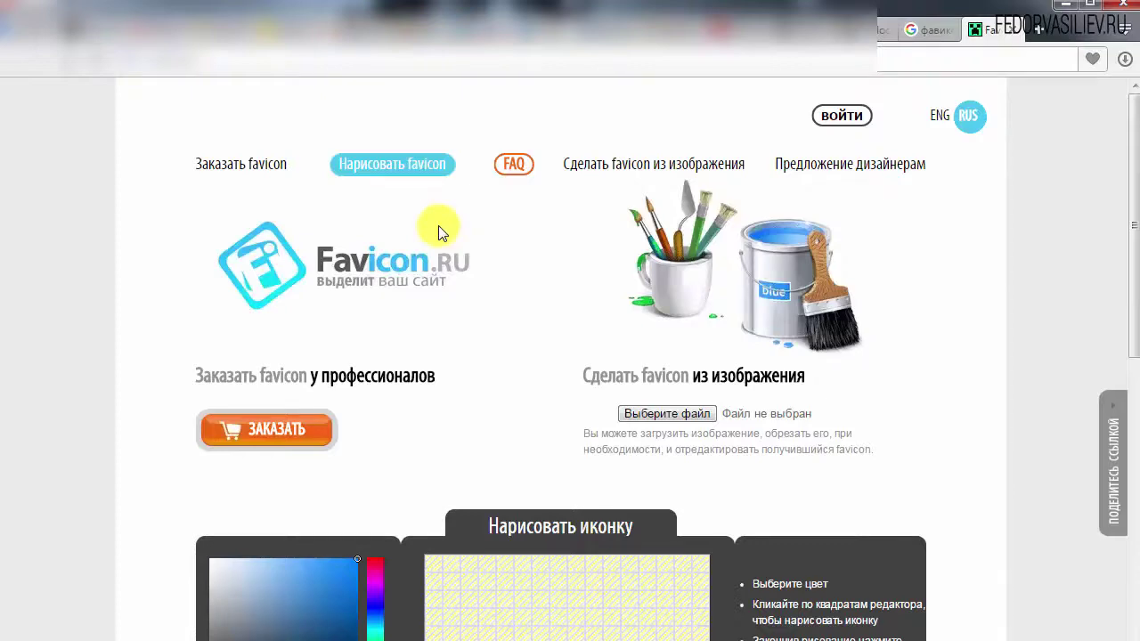
scroll(440, 233, "down", 3)
scroll(441, 231, "up", 2)
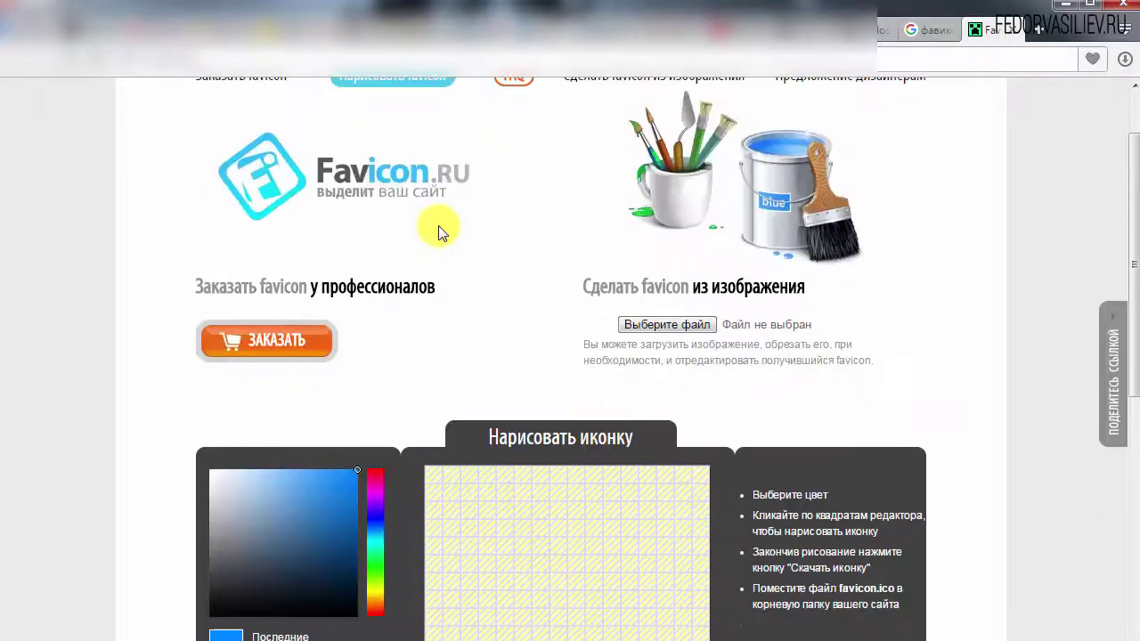
left_click(667, 326)
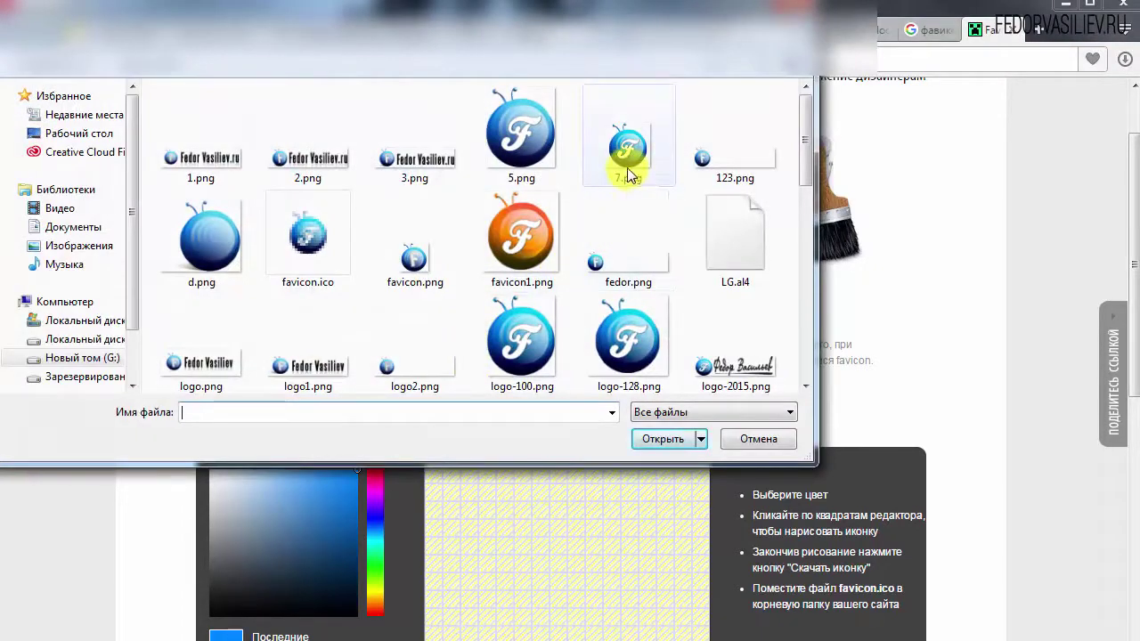
left_click(628, 169)
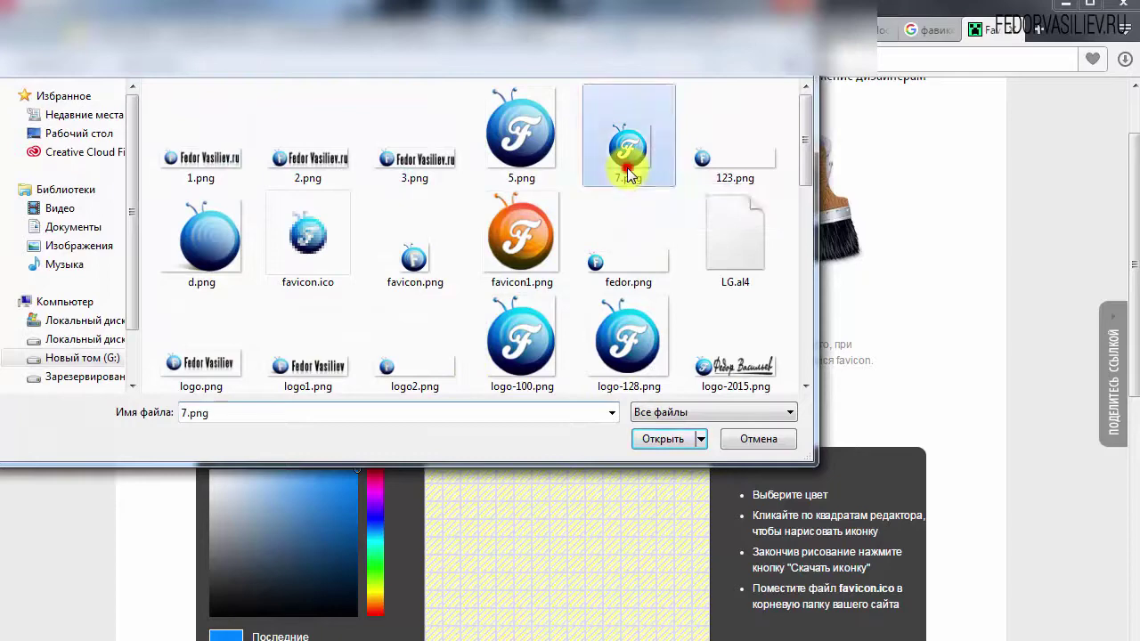
left_click(662, 440)
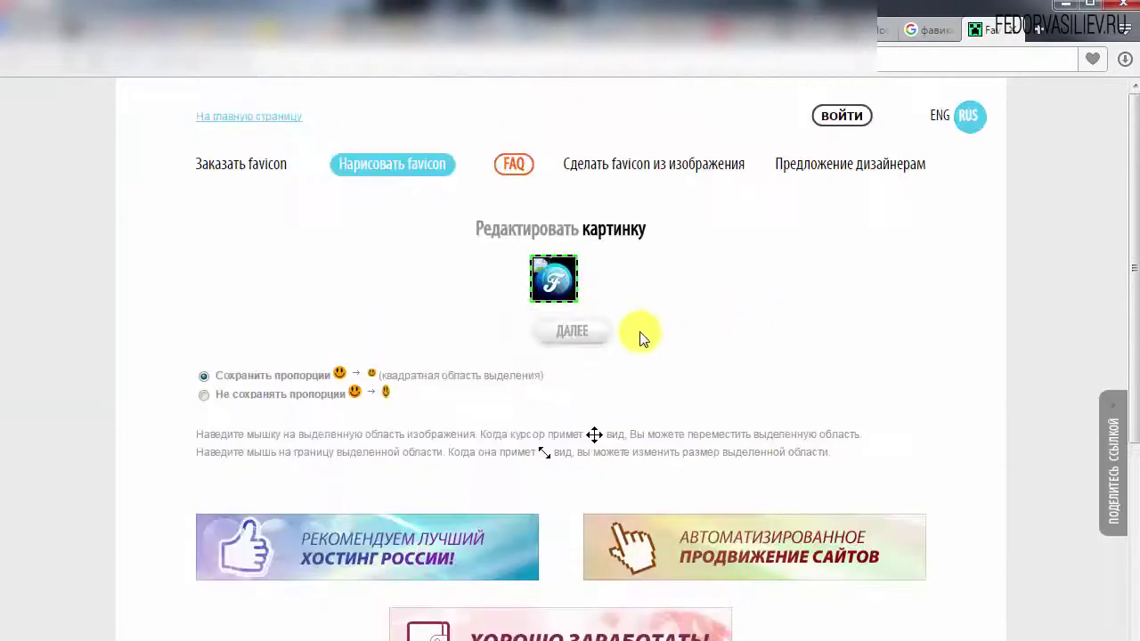
Accept the image selection with proportions kept and check the generated icon in the preview
left_click_drag(461, 237, 528, 267)
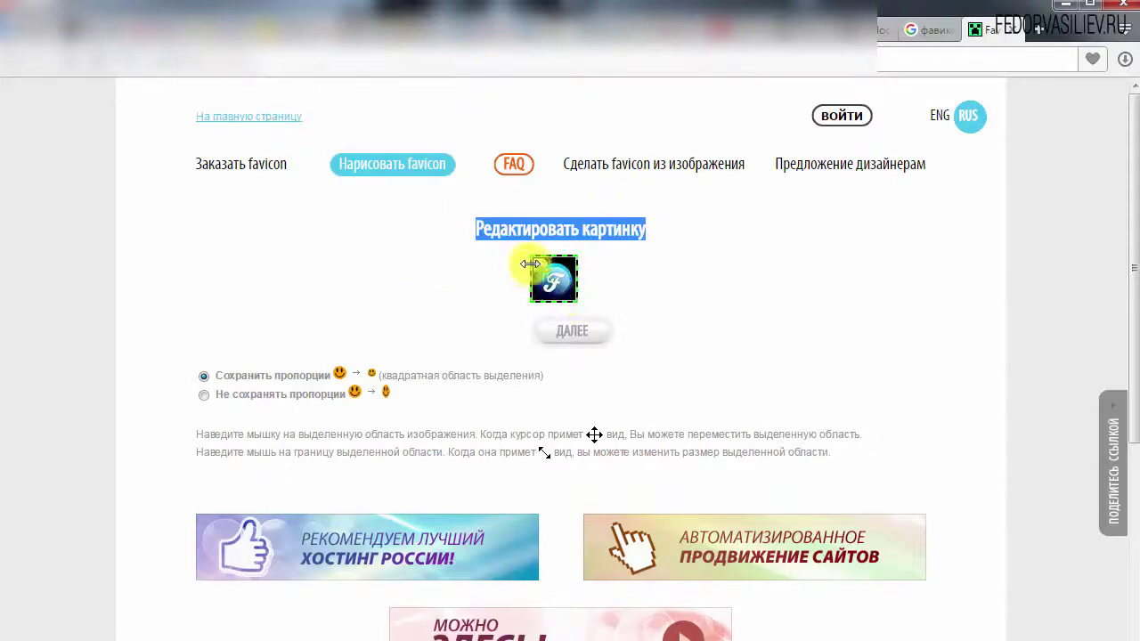
key("BackSpace")
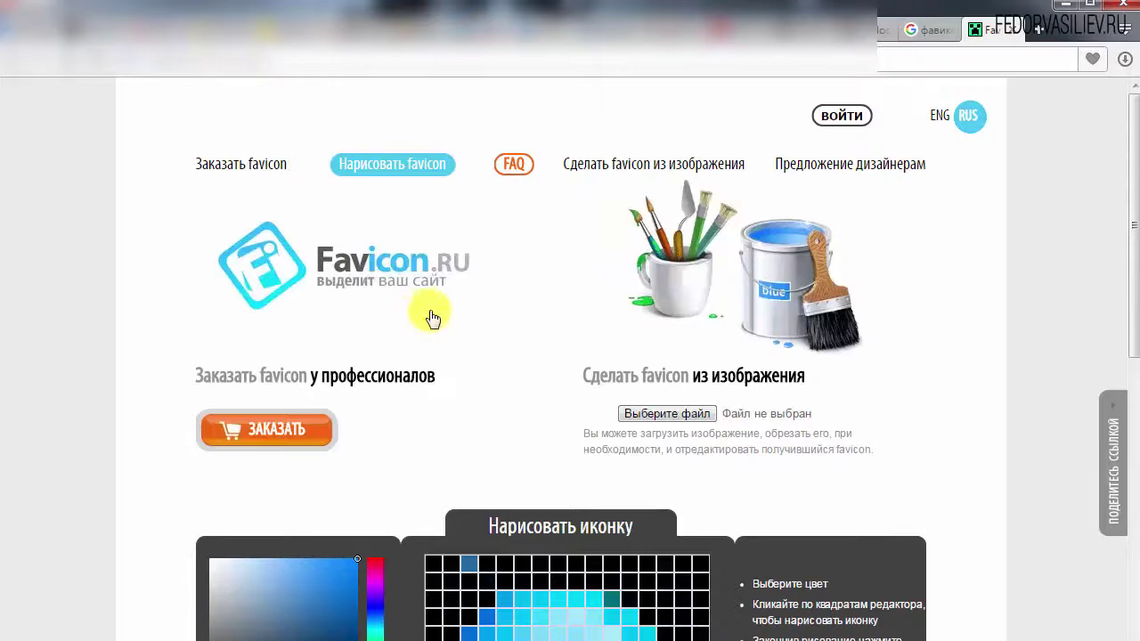
scroll(436, 307, "down", 4)
scroll(543, 311, "down", 2)
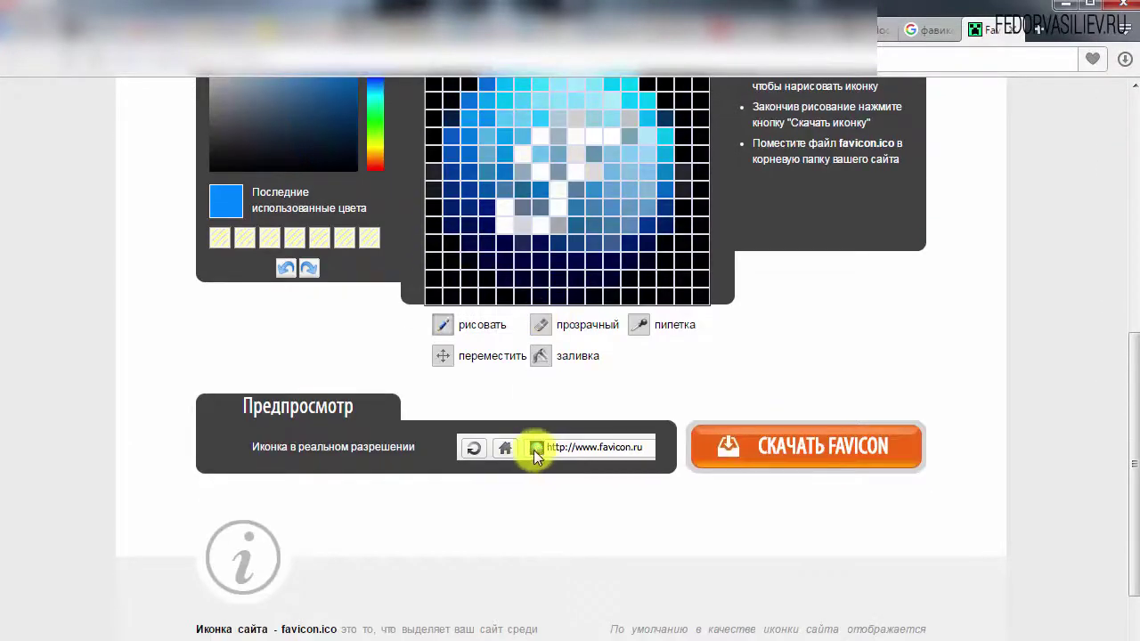
Download the generated icon as favicon.ico and switch back to the Gridbox editor
left_click(809, 457)
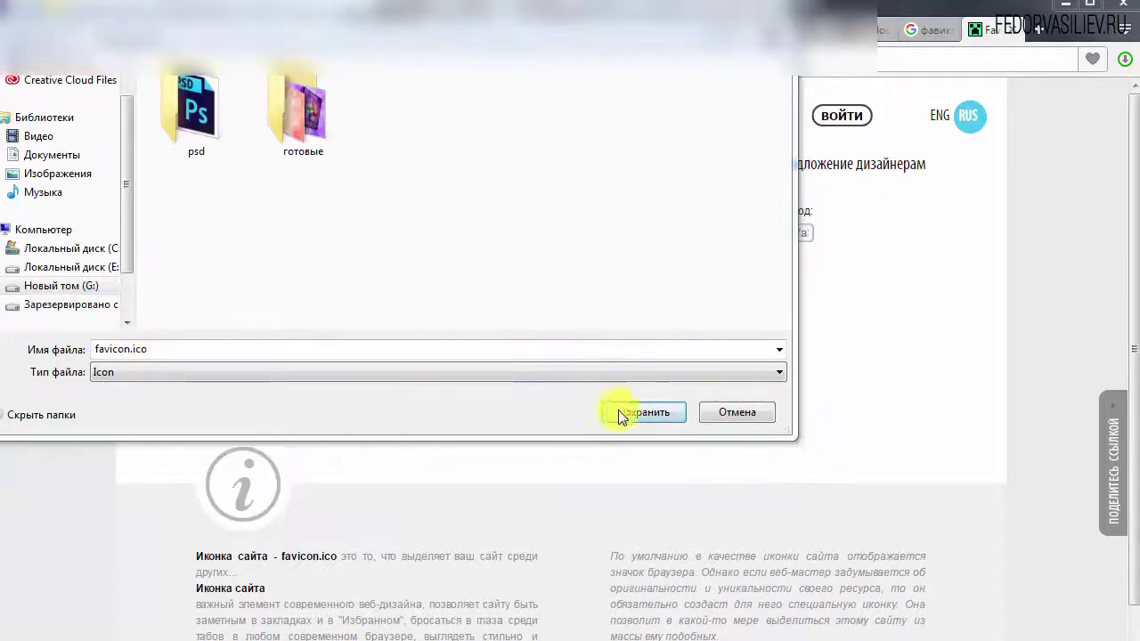
left_click(615, 414)
left_click(972, 33)
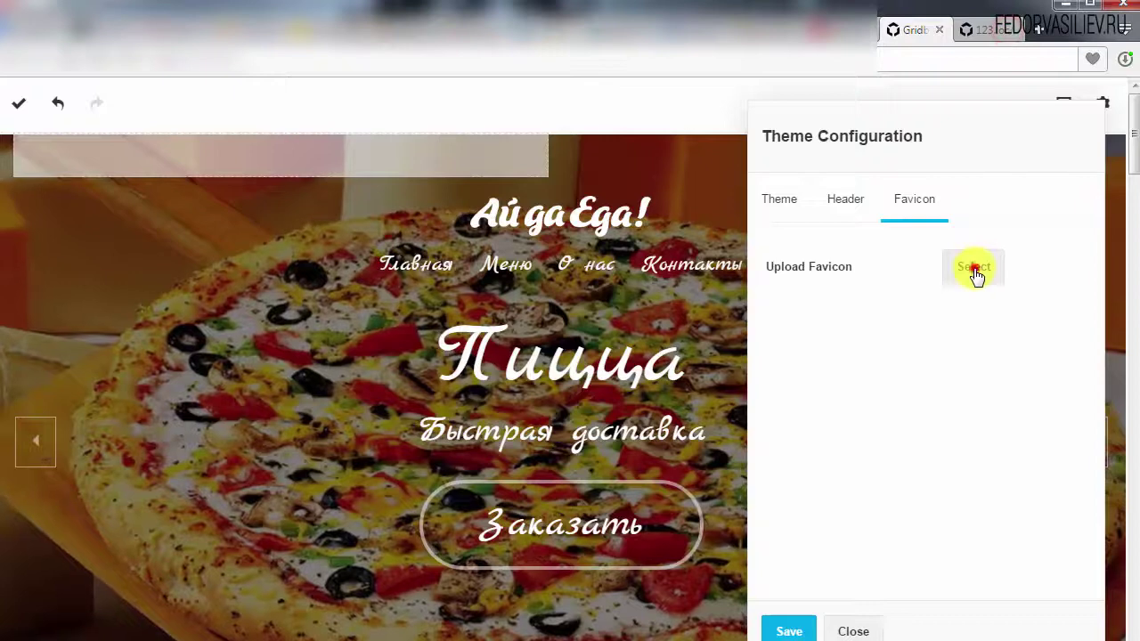
Upload favicon.ico to the media library and apply it as the site's favicon
left_click(972, 264)
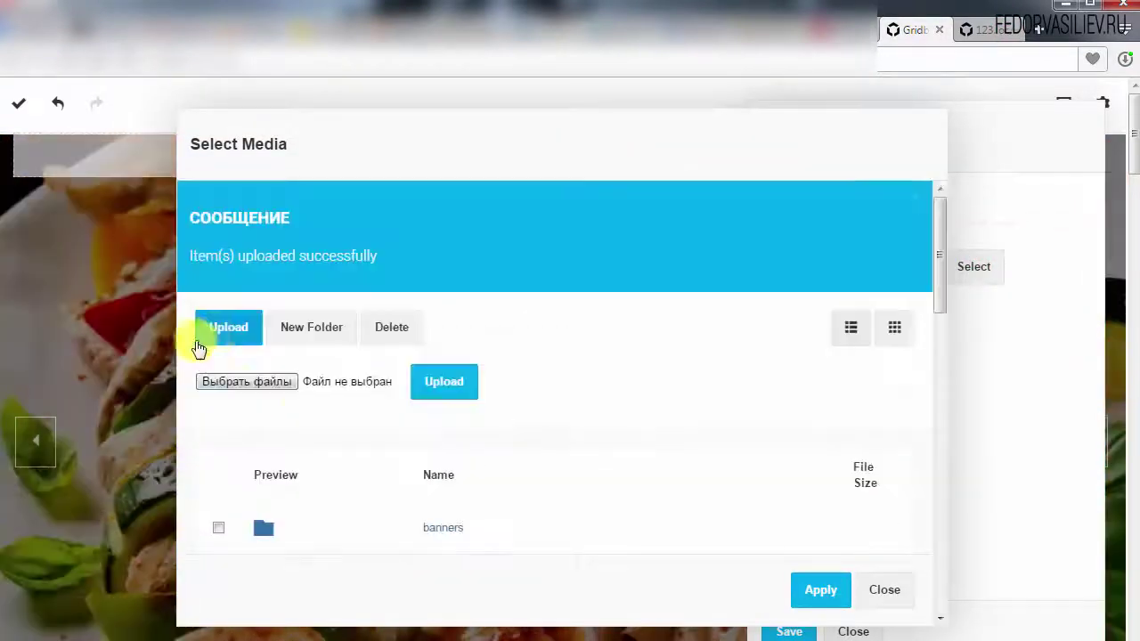
left_click(270, 379)
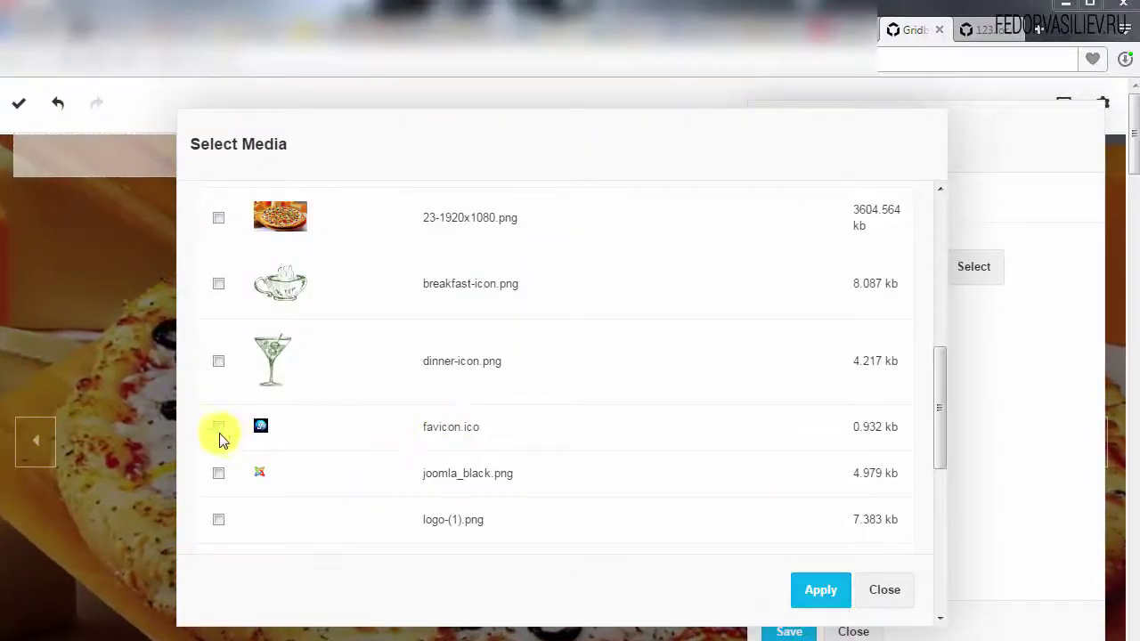
left_click(218, 428)
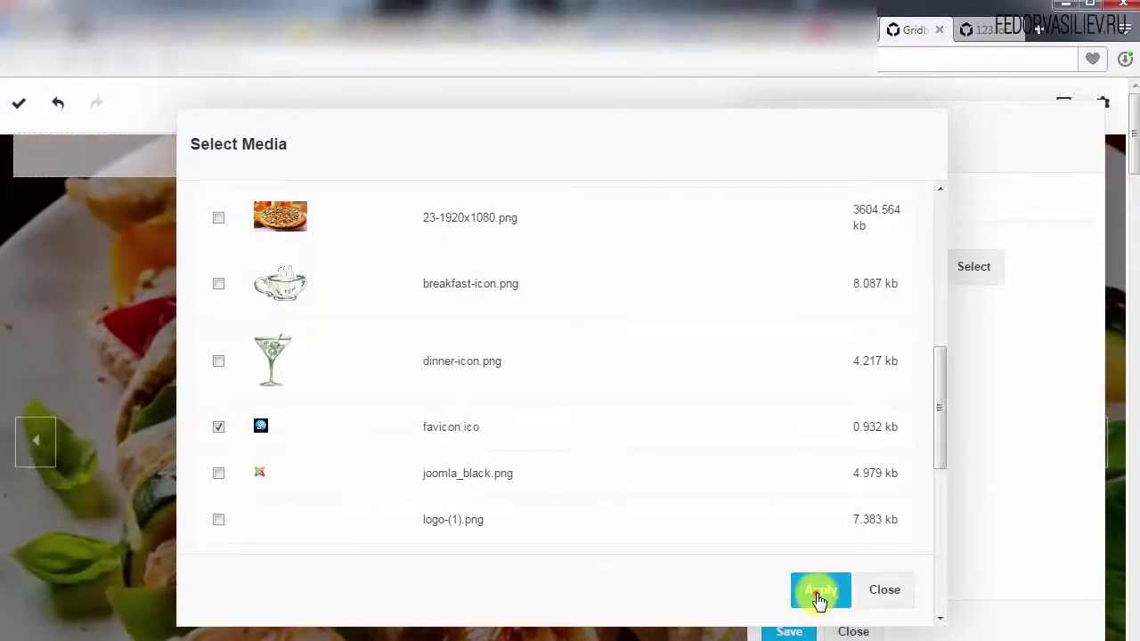
left_click(821, 600)
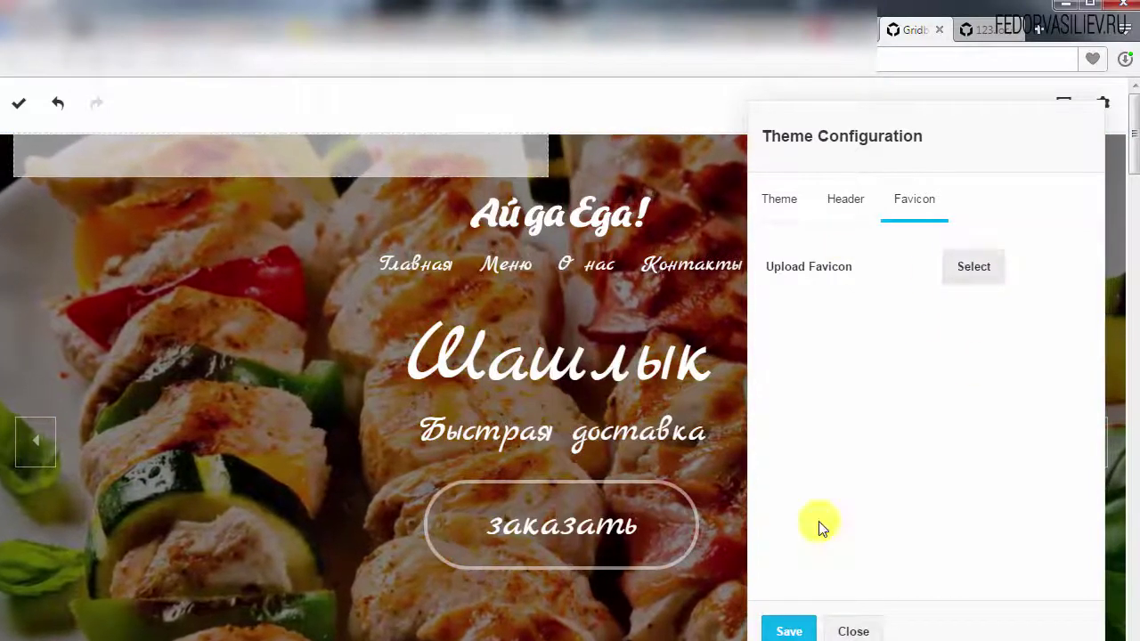
Save the theme configuration and switch to the published site's browser tab to check the favicon
left_click(788, 630)
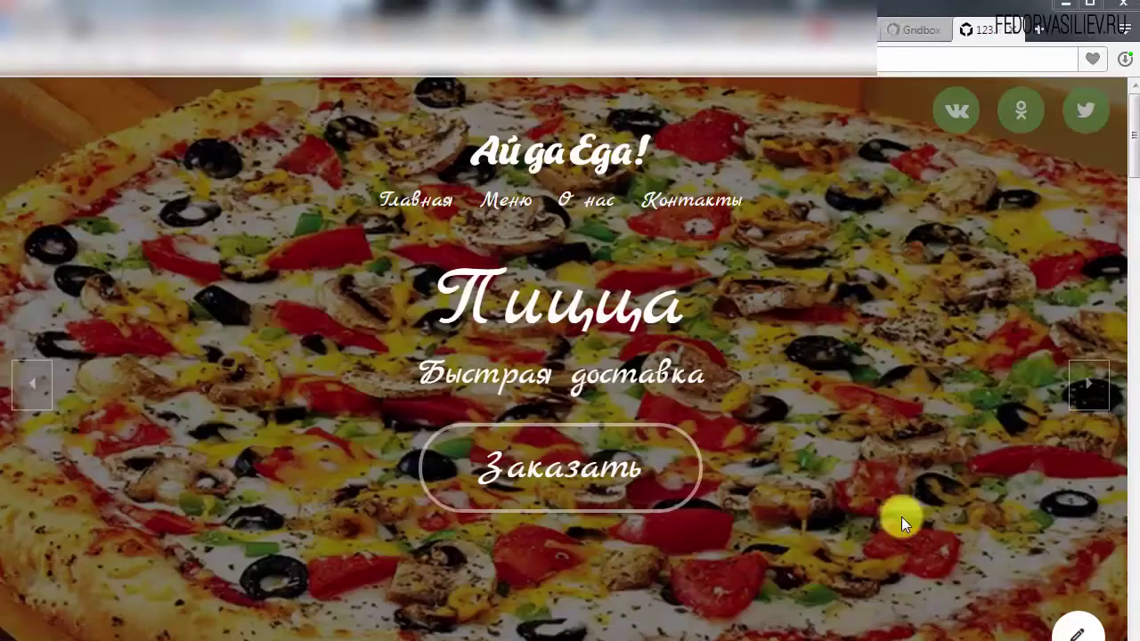
left_click(977, 31)
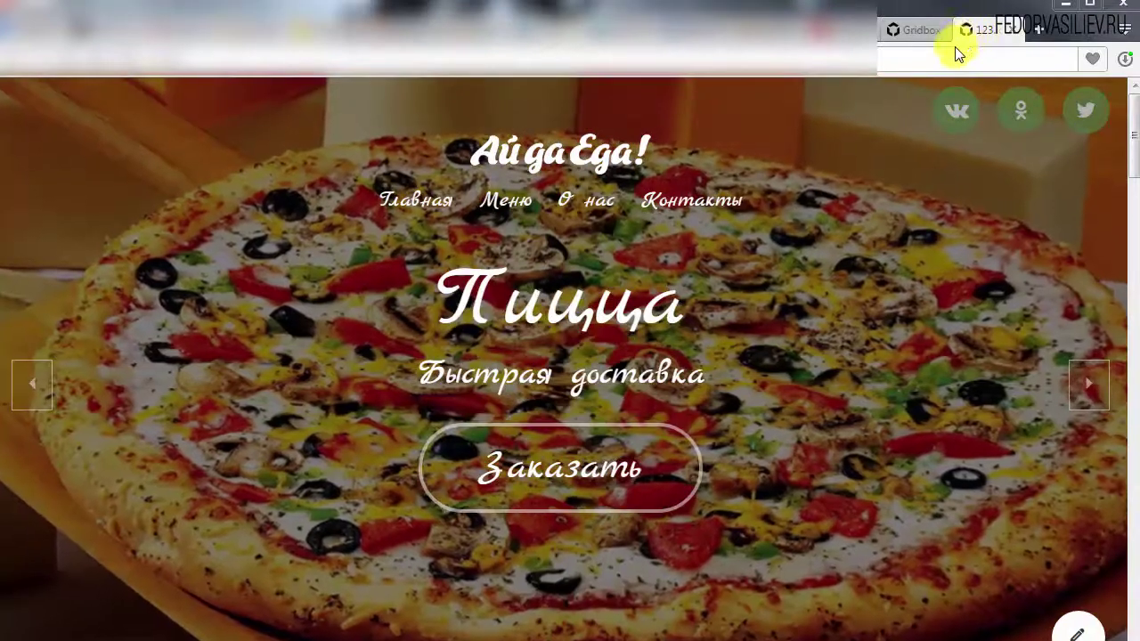